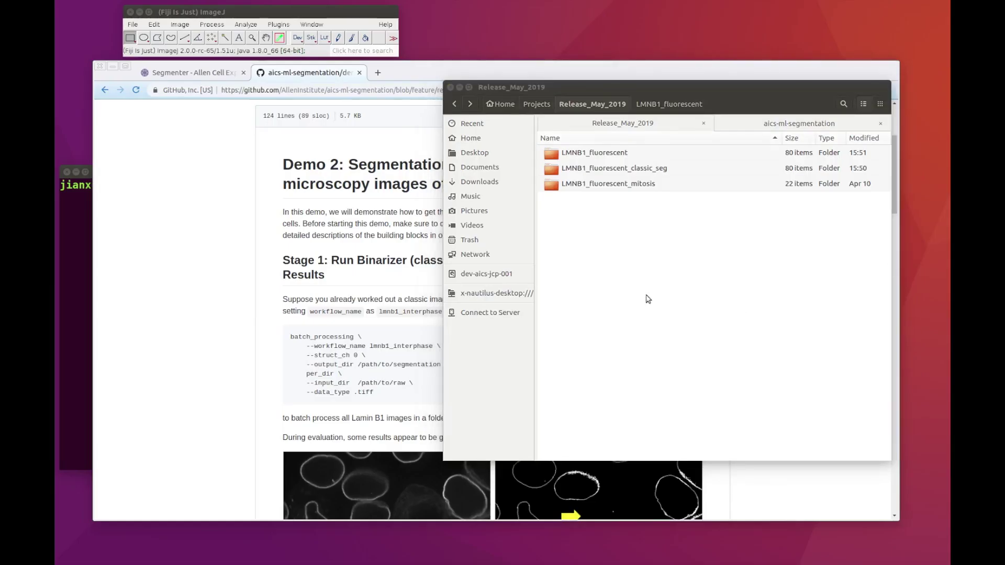
- Open image_009_struct_segmentation.tiff and image_010_struct_segmentation.tiff from the LMNB1_fluorescent_classic_seg folder in Fiji
{"action": "left_click", "coordinate": [614, 170]}
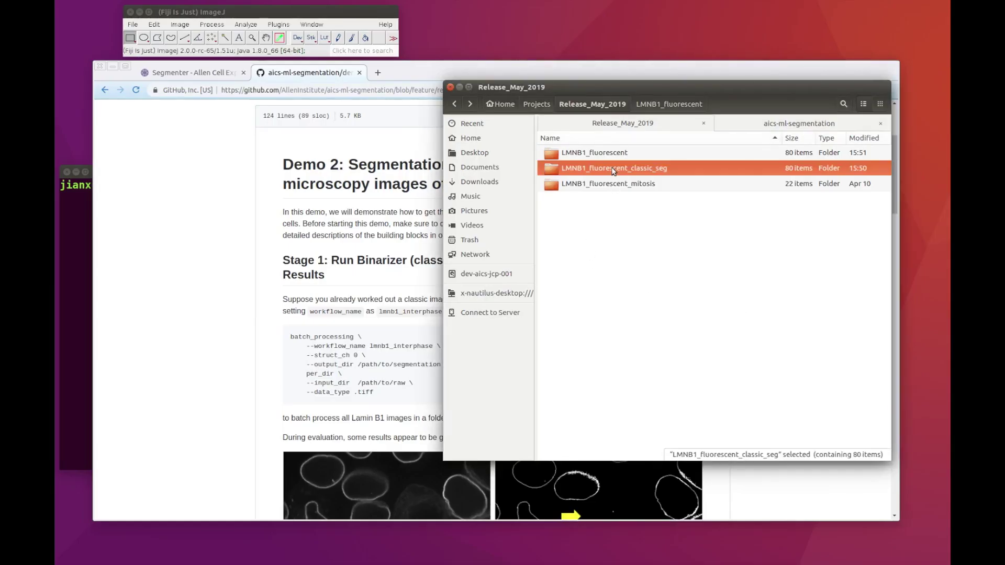
{"action": "double_click", "coordinate": [614, 169]}
{"action": "left_click", "coordinate": [606, 267]}
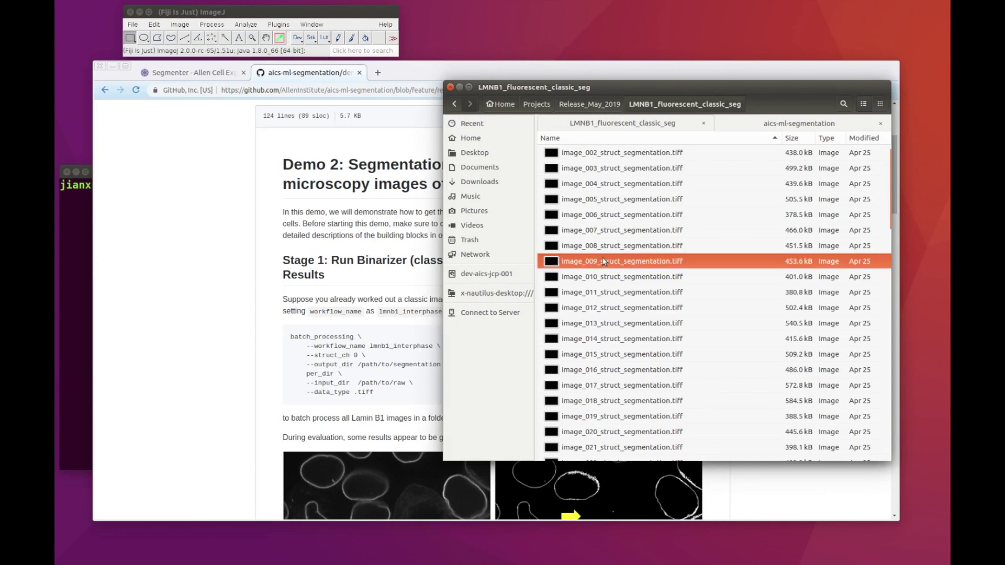
{"action": "left_click", "coordinate": [606, 278], "text": "shift"}
{"action": "left_click_drag", "start_coordinate": [607, 281], "coordinate": [188, 51]}
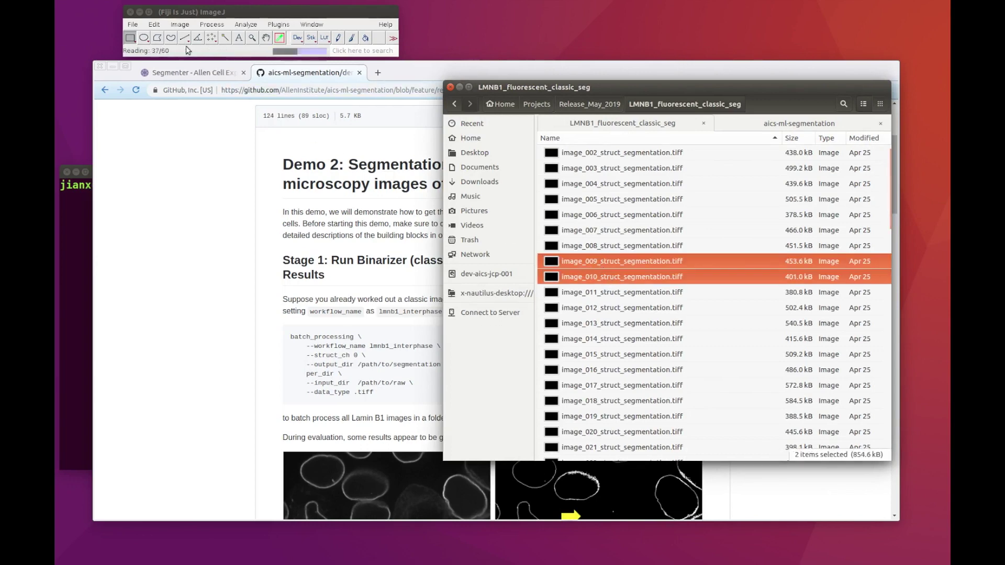
- Open the matching raw images image_009.tiff and image_010.tiff from the LMNB1_fluorescent folder in Fiji
{"action": "left_click", "coordinate": [617, 107]}
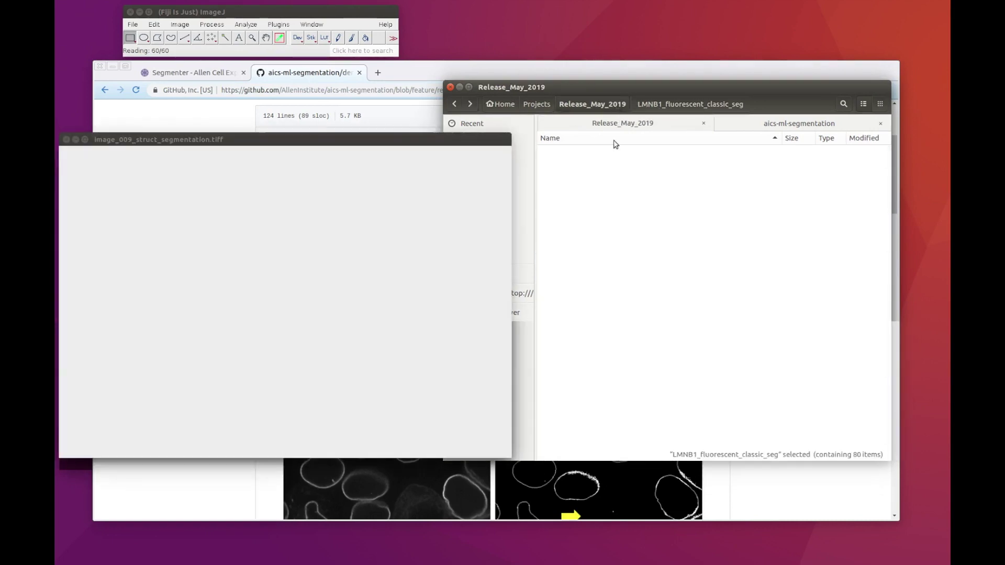
{"action": "double_click", "coordinate": [612, 157]}
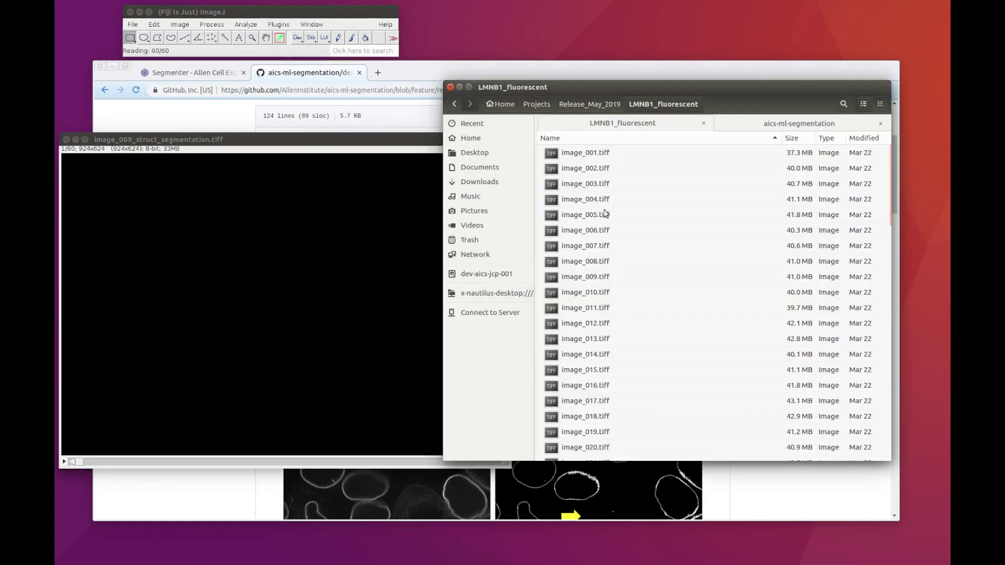
{"action": "left_click", "coordinate": [606, 277]}
{"action": "left_click", "coordinate": [606, 293], "text": "shift"}
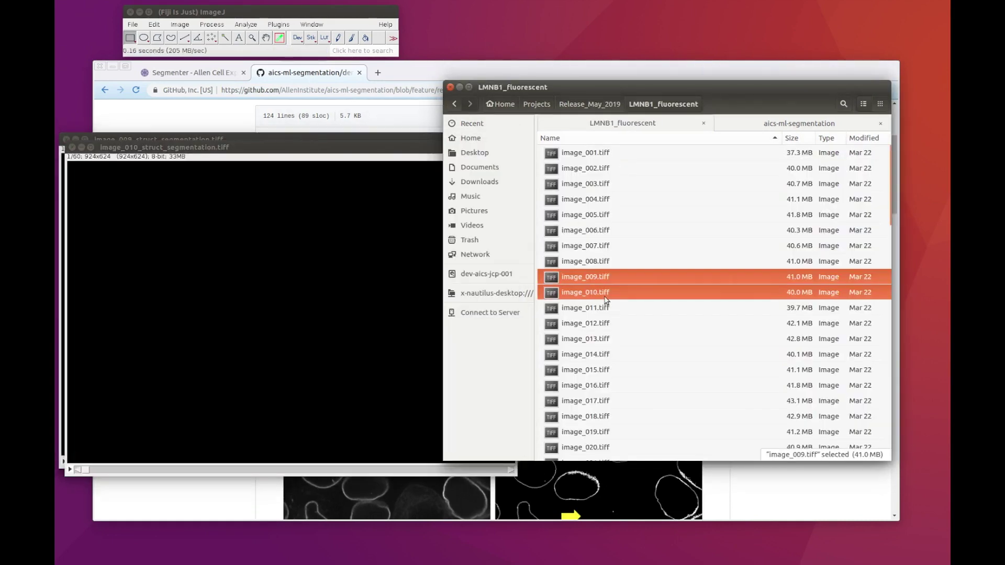
{"action": "left_click_drag", "start_coordinate": [598, 282], "coordinate": [281, 54]}
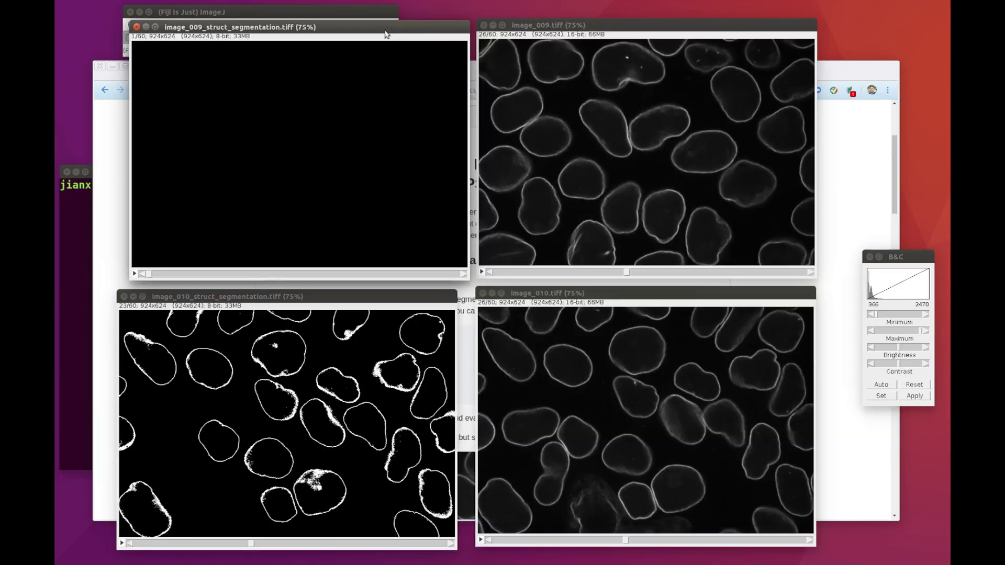
- Browse the z-slices of the image_009 segmentation to slice 26 to compare it with its raw image
{"action": "scroll", "coordinate": [396, 125], "scroll_direction": "down", "scroll_amount": 3}
{"action": "scroll", "coordinate": [396, 124], "scroll_direction": "down", "scroll_amount": 2}
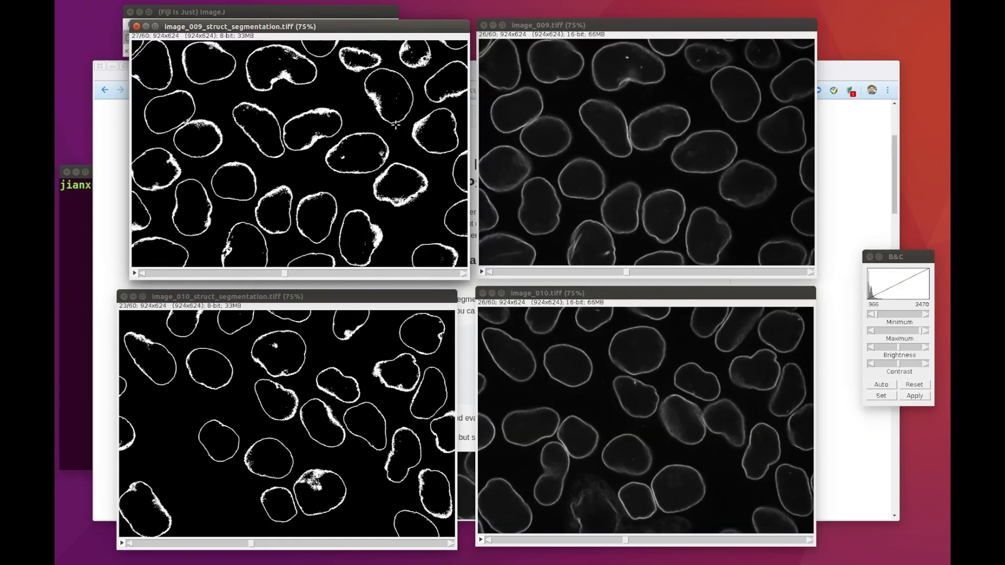
{"action": "scroll", "coordinate": [395, 124], "scroll_direction": "down", "scroll_amount": 1}
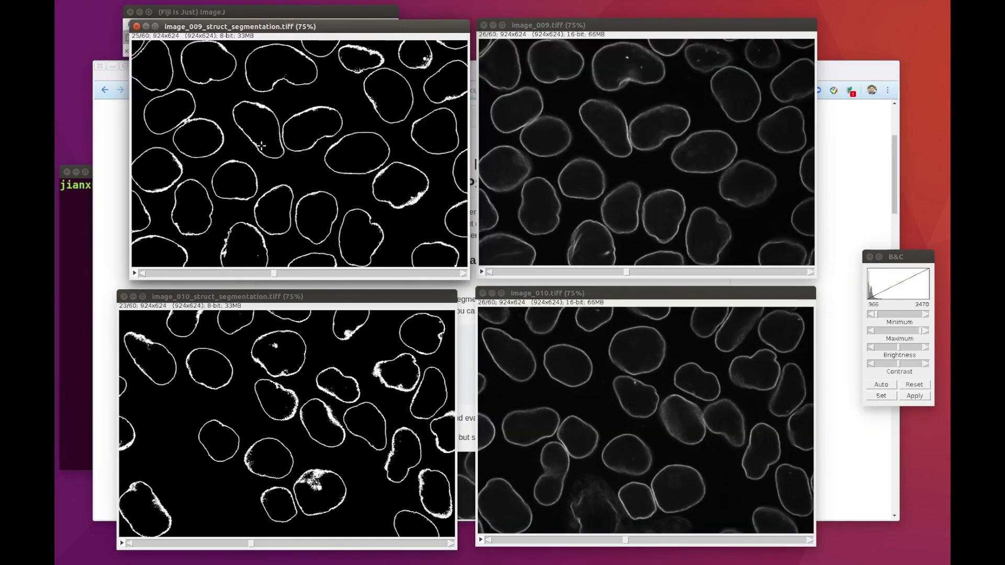
{"action": "scroll", "coordinate": [261, 152], "scroll_direction": "down", "scroll_amount": 1}
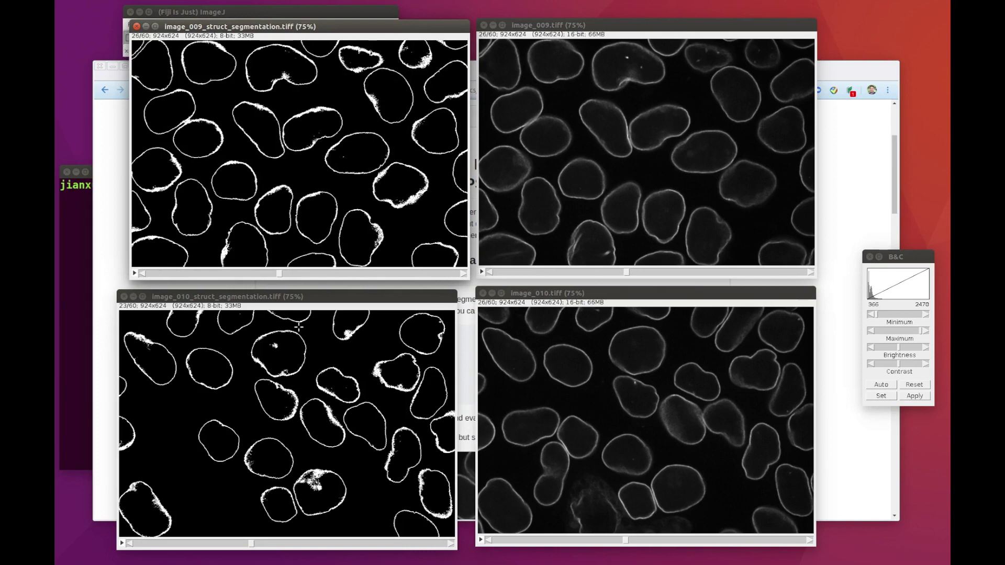
- Align the image_010 segmentation window, show its slice 26, and auto-adjust the brightness and contrast of image_010.tiff
{"action": "left_click_drag", "start_coordinate": [304, 295], "coordinate": [313, 289]}
{"action": "scroll", "coordinate": [312, 324], "scroll_direction": "down", "scroll_amount": 2}
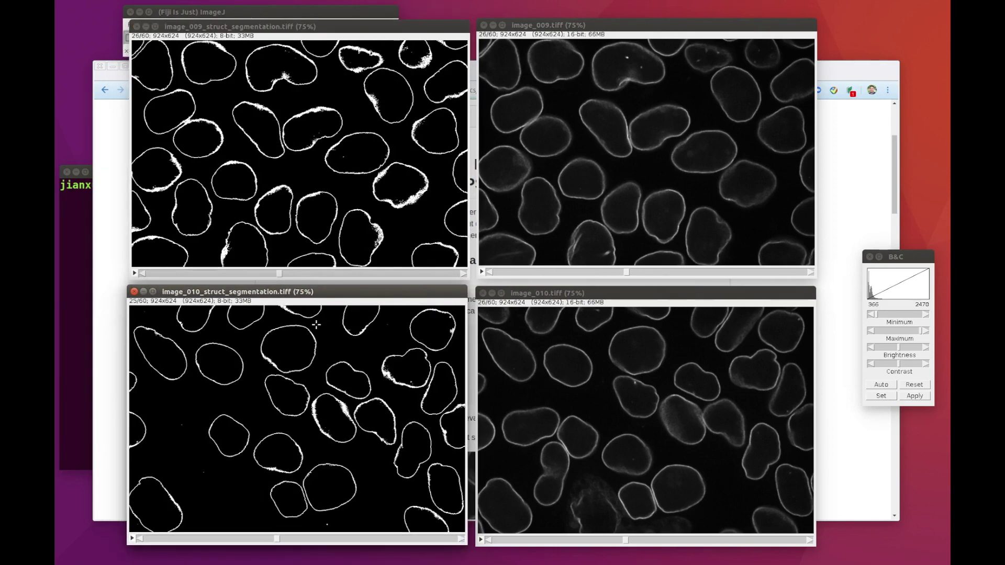
{"action": "scroll", "coordinate": [315, 322], "scroll_direction": "down", "scroll_amount": 1}
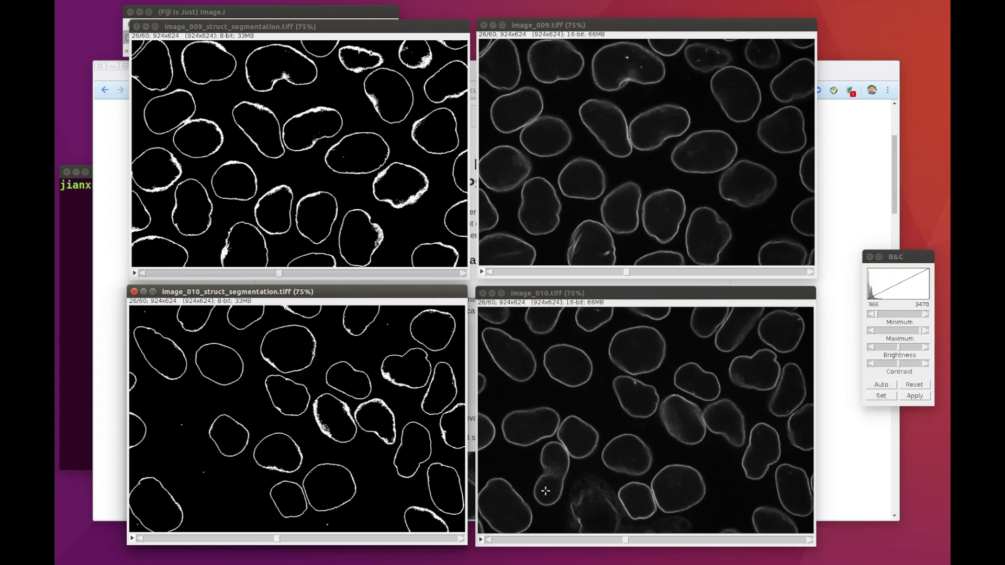
{"action": "left_click", "coordinate": [659, 296]}
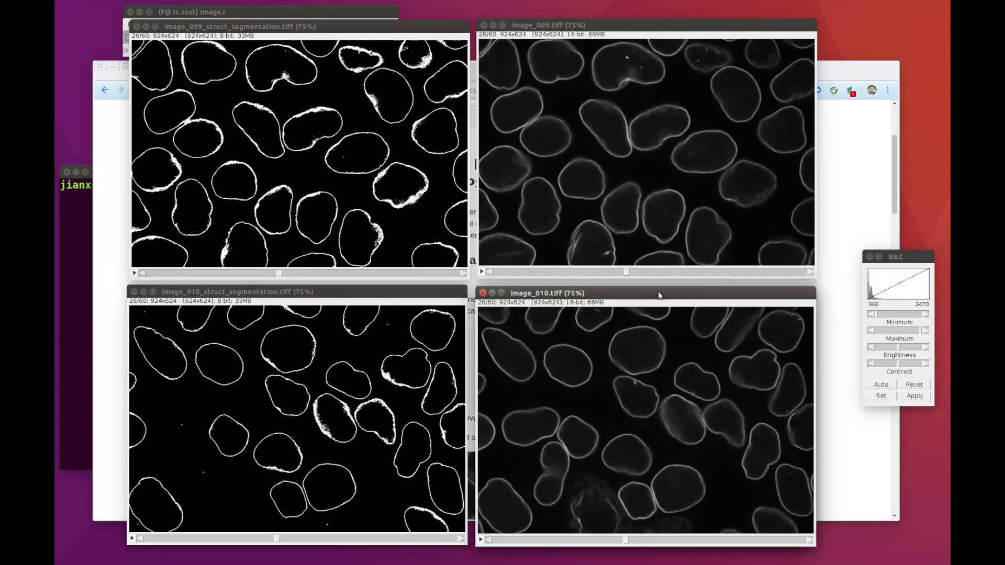
{"action": "left_click", "coordinate": [893, 386]}
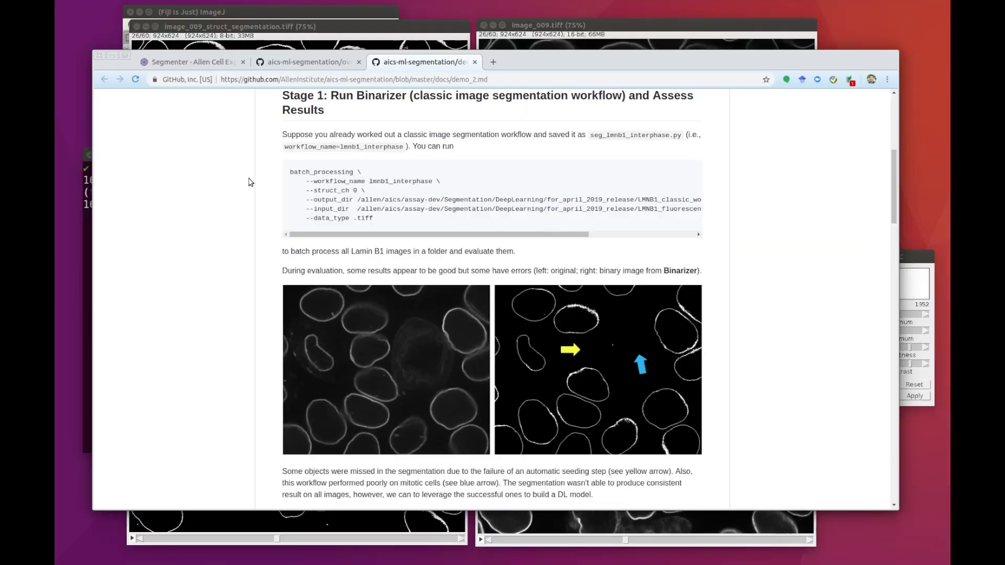
- Read the Demo 2 page's segmentation assessment and the Stage 2 instructions for running Curator sorting
{"action": "scroll", "coordinate": [332, 209], "scroll_direction": "down", "scroll_amount": 10}
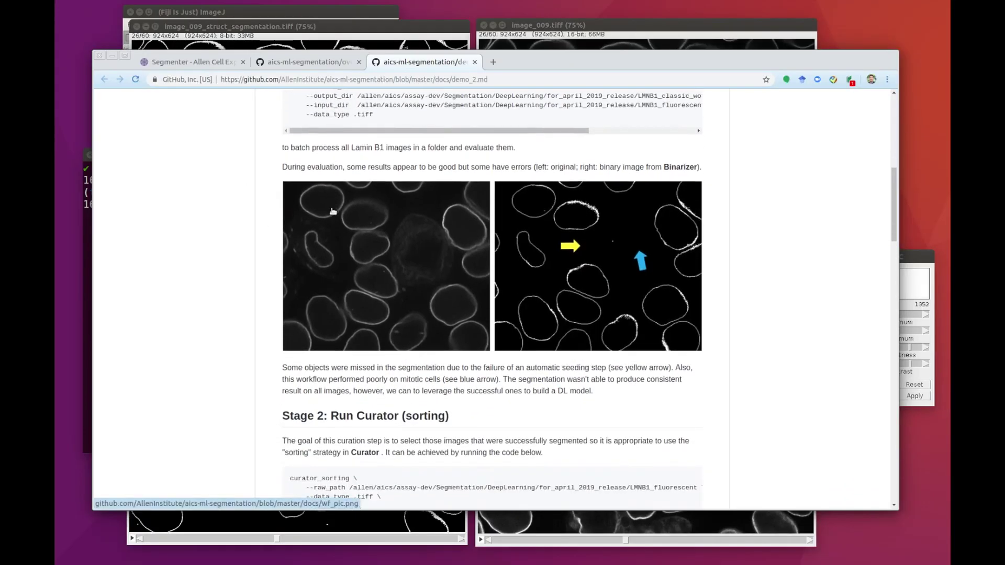
{"action": "left_click_drag", "start_coordinate": [283, 238], "coordinate": [453, 240]}
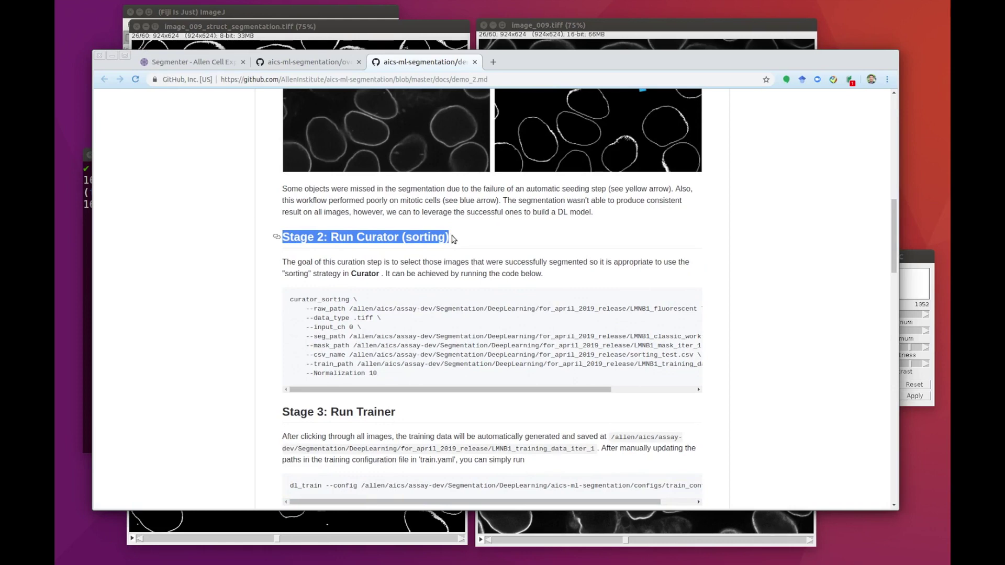
{"action": "left_click", "coordinate": [454, 239]}
{"action": "scroll", "coordinate": [454, 239], "scroll_direction": "down", "scroll_amount": 1}
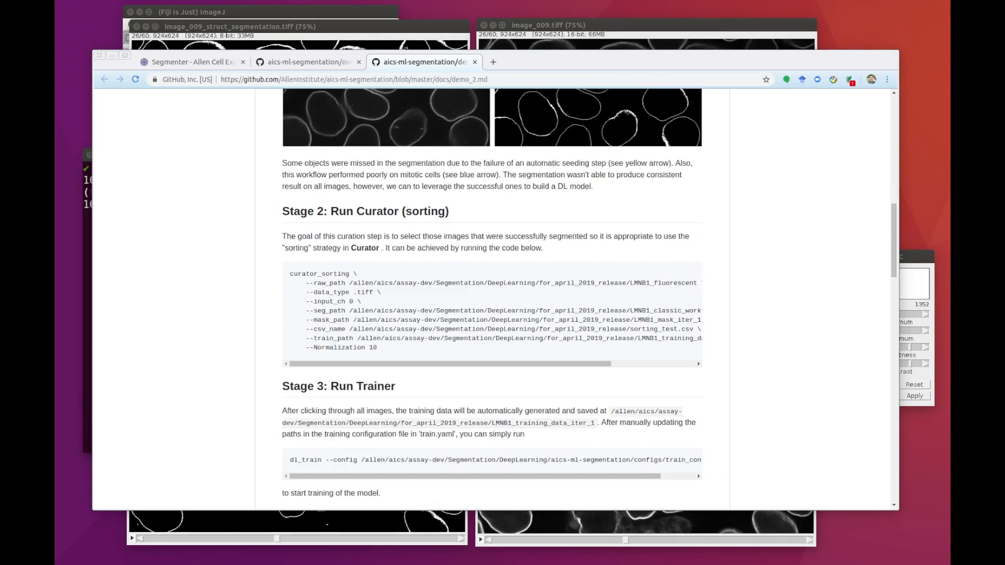
- In the terminal, begin a curator_sorting command with --raw_path pointing to the Release_May_2019/LMNB1_fluorescent folder
{"action": "left_click", "coordinate": [86, 277]}
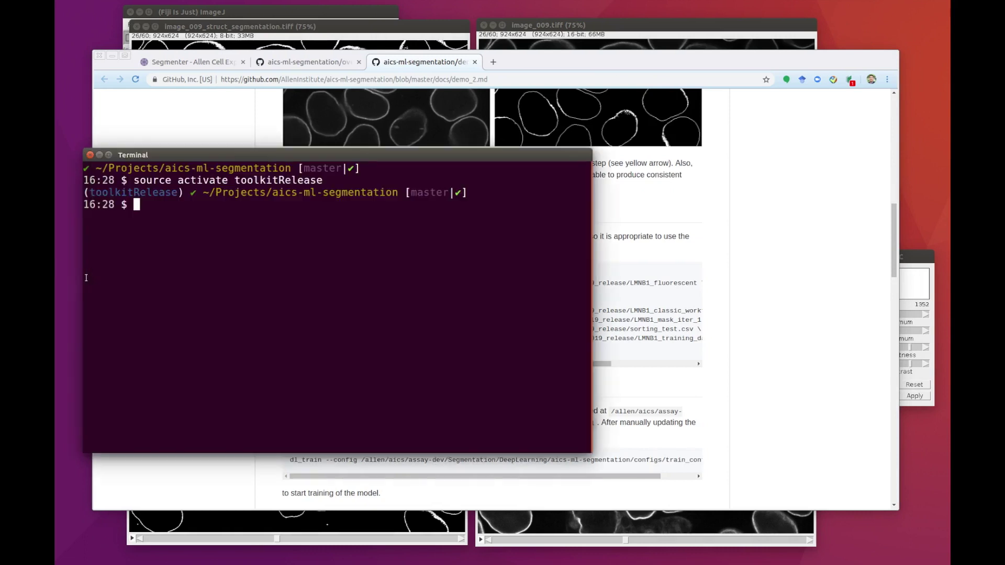
{"action": "type", "text": "curator_sorting"}
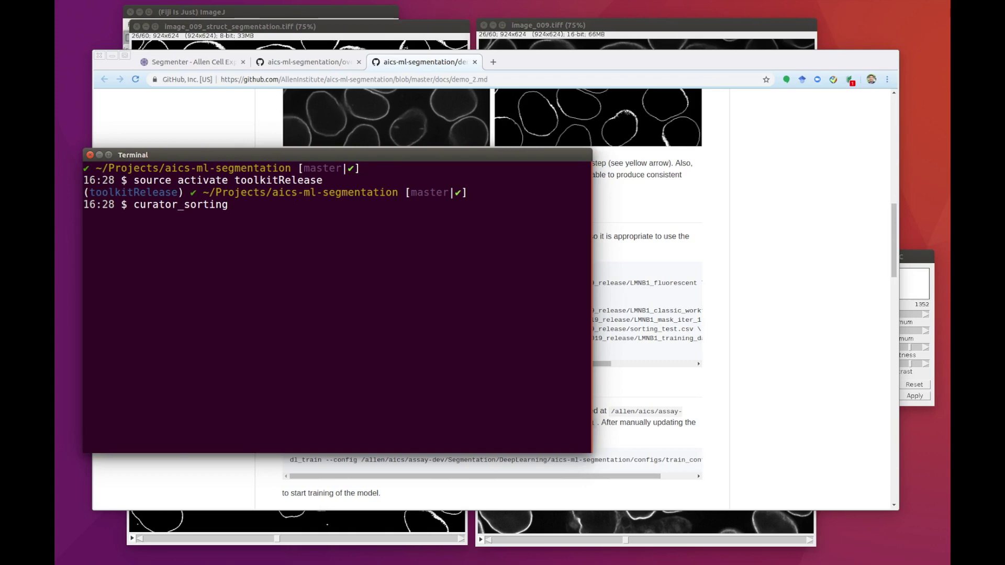
{"action": "type", "text": "--raw_path /home/jianxuc/Projects/Release_May_2019/LMNB1_fluorescent"}
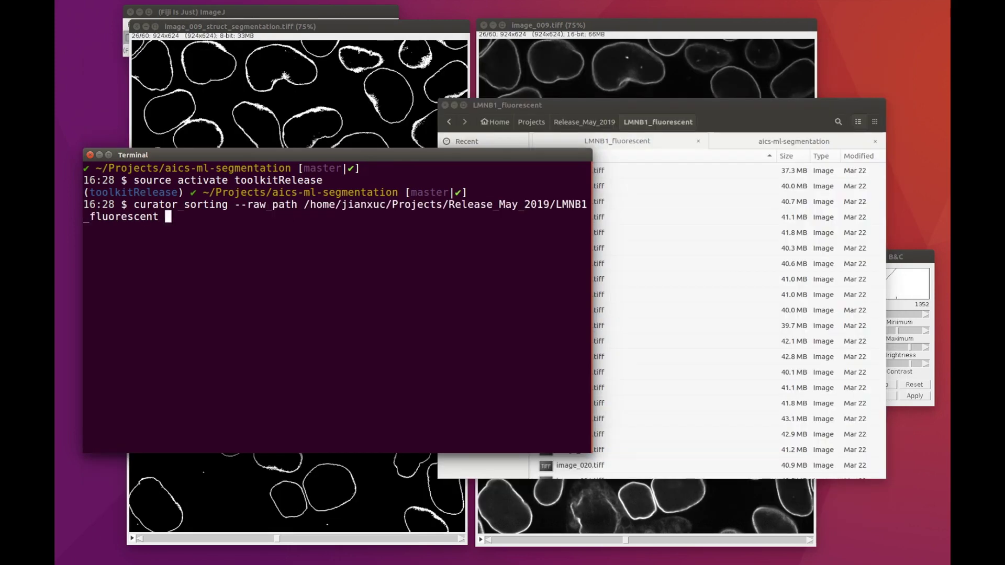
- Add --seg_path to the command, pointing to the Release_May_2019/LMNB1_fluorescent_classic_seg/ folder
{"action": "type", "text": "--seg_path"}
{"action": "right_click", "coordinate": [421, 257]}
{"action": "left_click", "coordinate": [441, 288]}
{"action": "type", "text": "L"}
{"action": "key", "text": "Tab"}
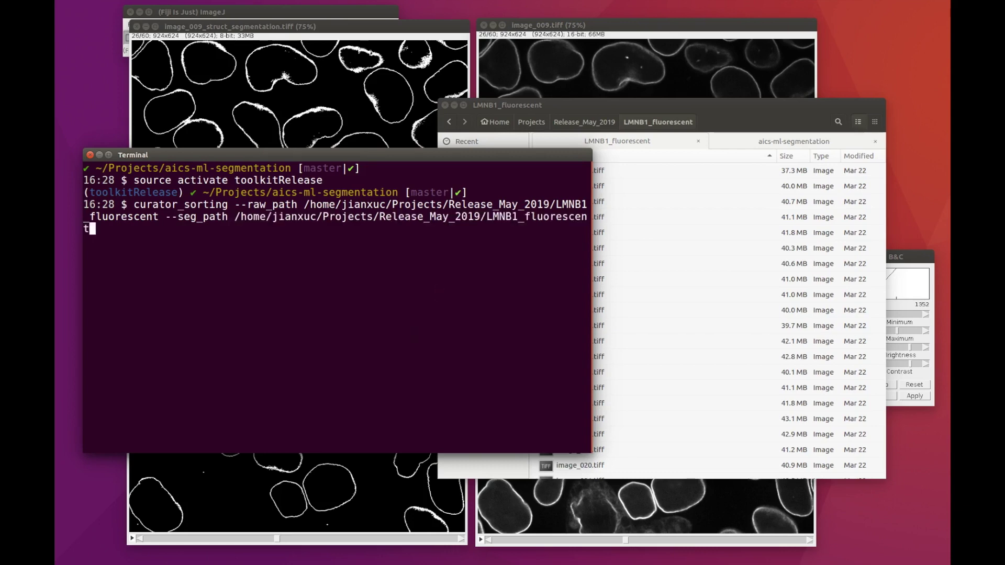
{"action": "type", "text": "_"}
{"action": "key", "text": "Tab"}
- Add --mask_path for Release_May_2019/curator_sorting_excluding_mask/ and --train_path for Release_May_2019/LMNB1_training_data/ to the command
{"action": "type", "text": "--"}
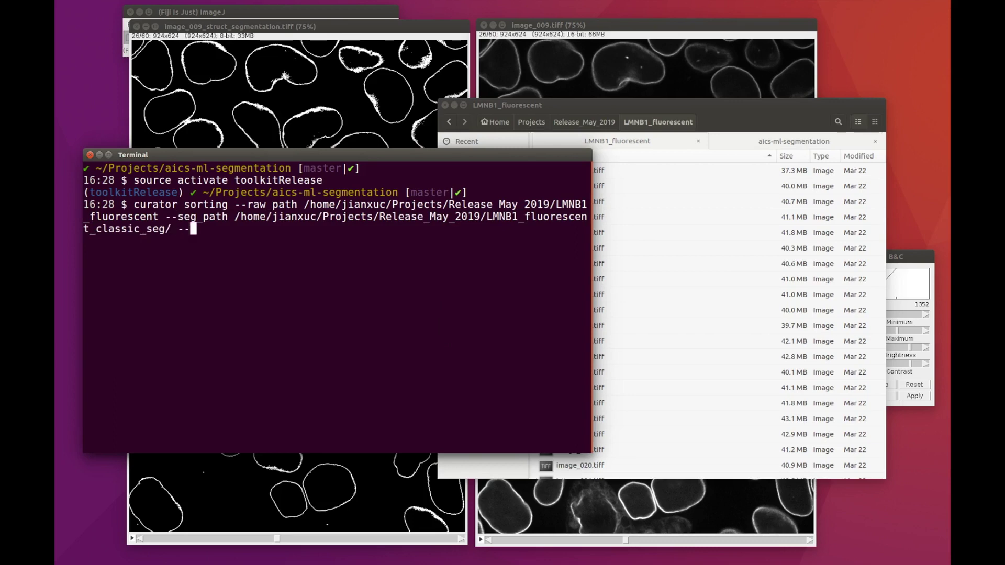
{"action": "type", "text": "e"}
{"action": "key", "text": "BackSpace"}
{"action": "type", "text": "mask_path /home/jianxuc/Projects/Release_May_2019/curator_sorting_excluding_mask/"}
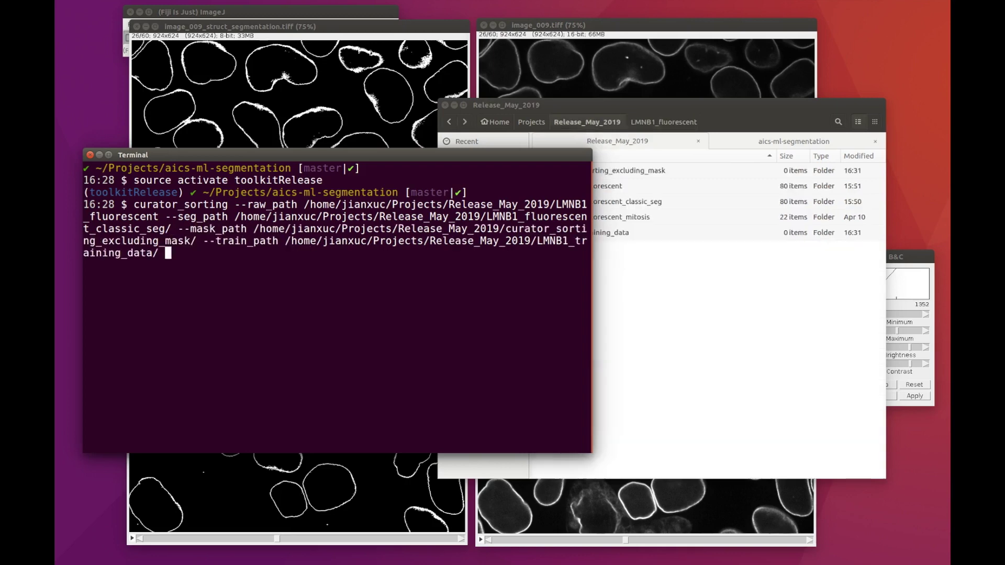
- Add --input_ch 0, --data_type .tiff and --csv_name with Release_May_2019/curator_sorting_record.csv to the command
{"action": "type", "text": "--input_ch 0 -"}
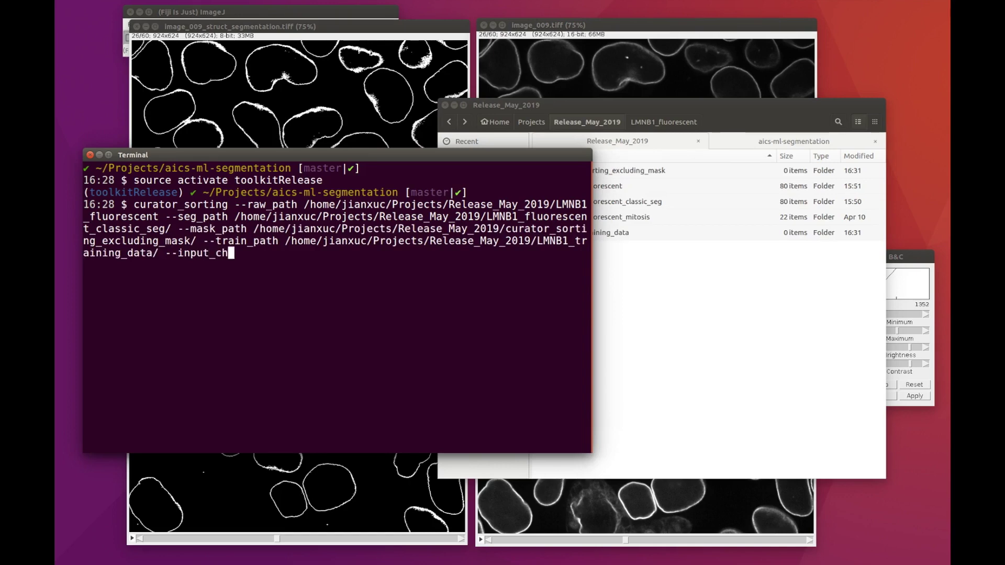
{"action": "type", "text": "-data_type .tiff --csv_name"}
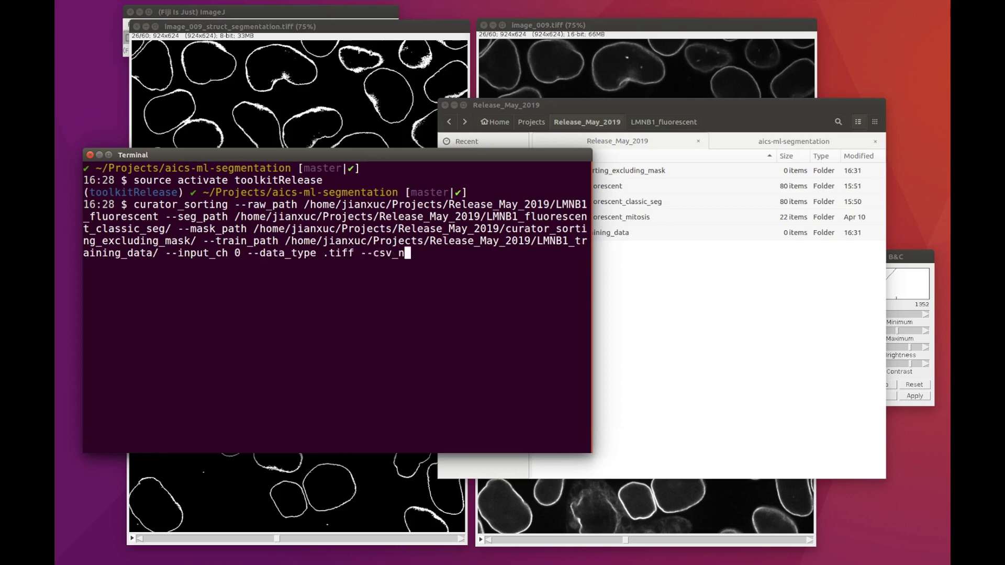
{"action": "right_click", "coordinate": [313, 300]}
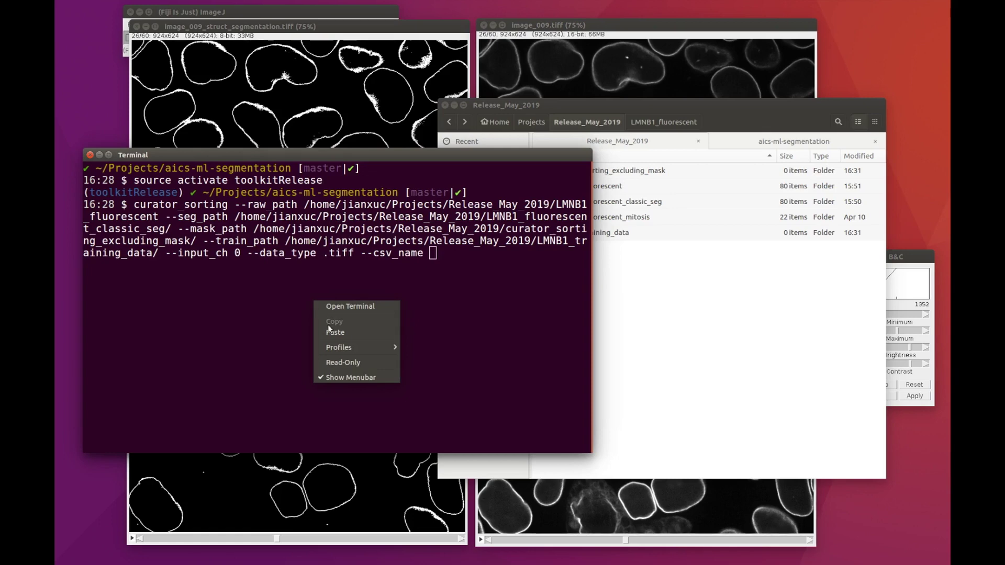
{"action": "left_click", "coordinate": [328, 329]}
{"action": "type", "text": "curator_sorting_reco"}
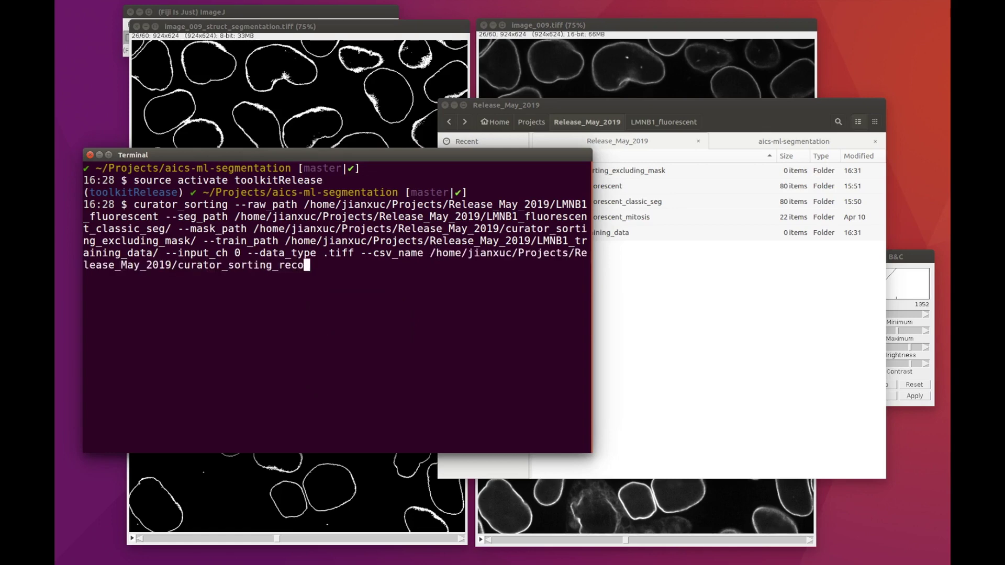
{"action": "type", "text": "rd.csv --Nor"}
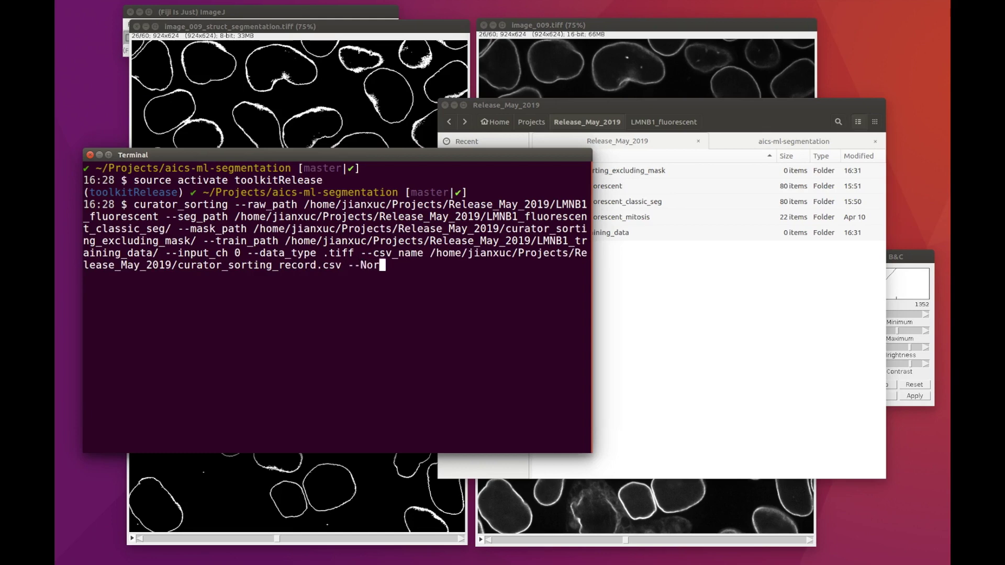
- Add --Normalization 10 and run the curator_sorting command
{"action": "type", "text": "malization"}
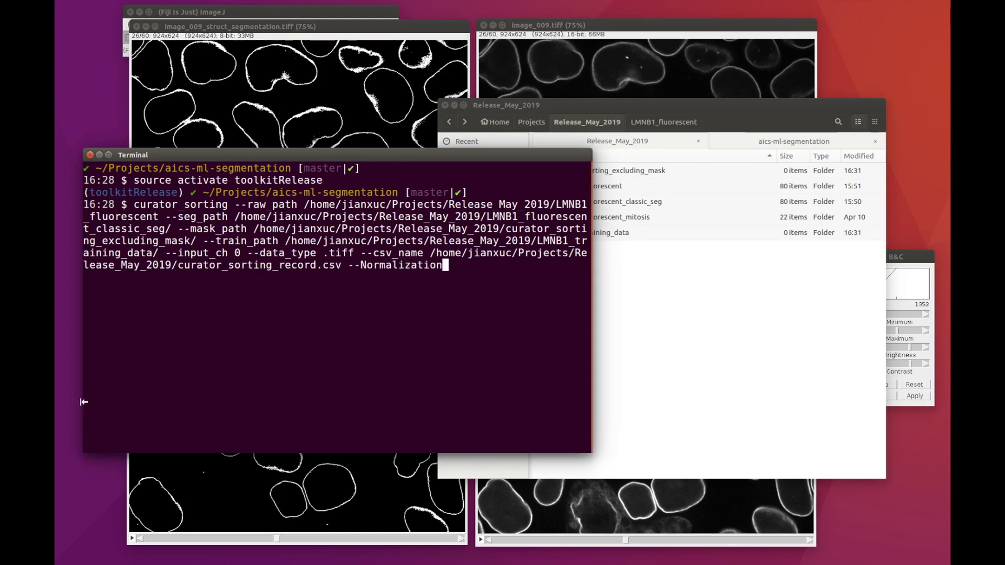
{"action": "key", "text": "alt+Tab"}
{"action": "left_click", "coordinate": [112, 56]}
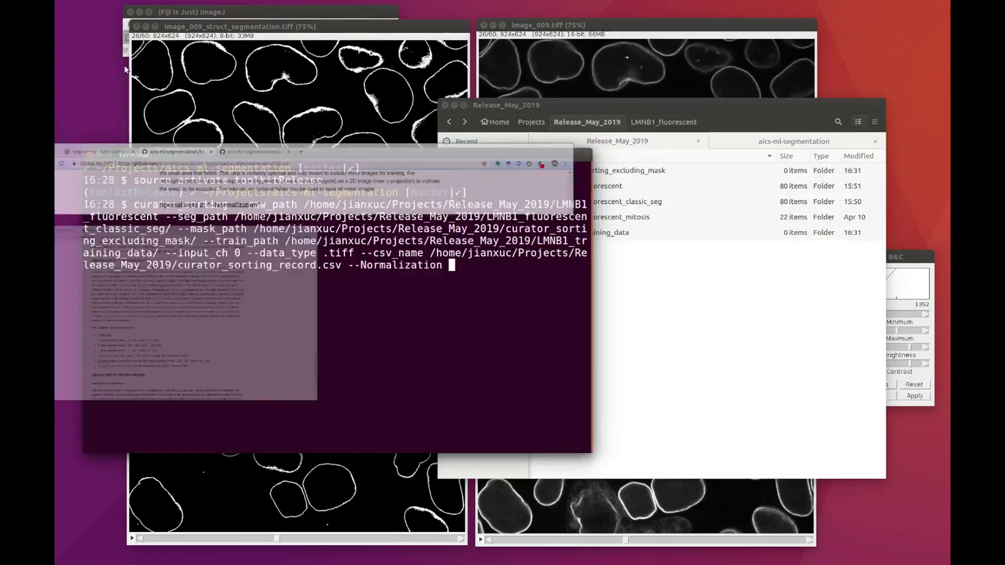
{"action": "type", "text": "1"}
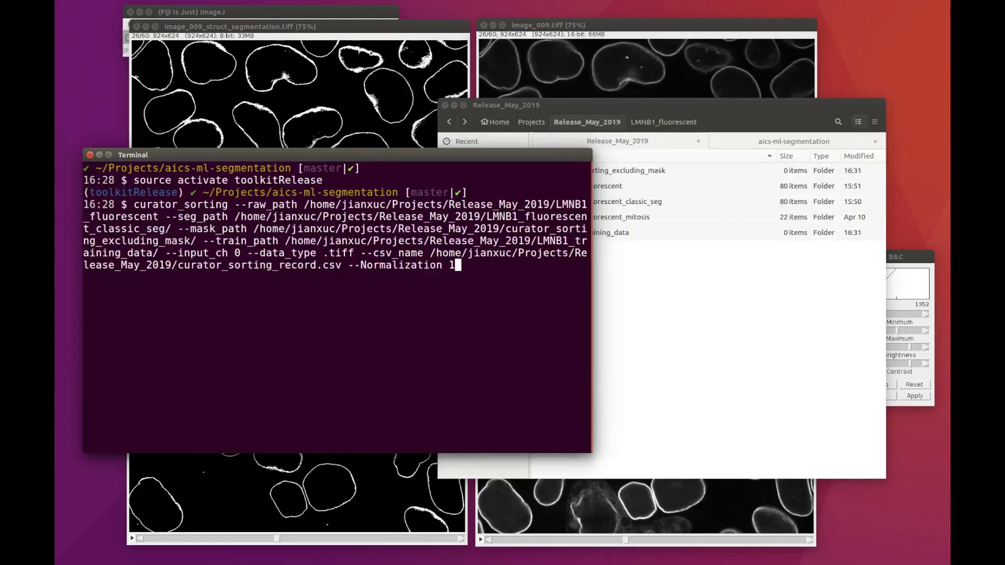
{"action": "type", "text": "0"}
{"action": "key", "text": "Return"}
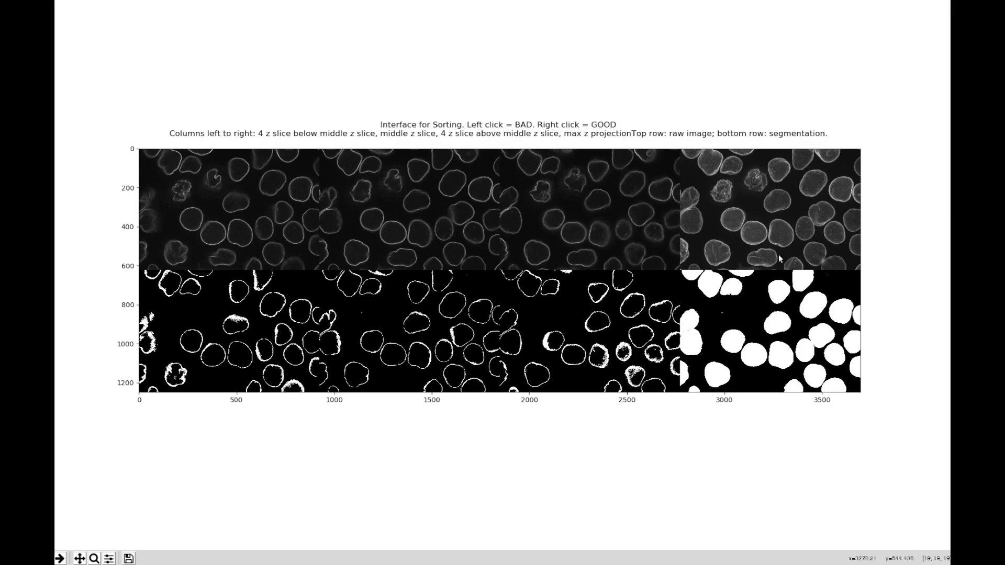
- In the sorting interface, mark the first two images as BAD and the third as GOOD
{"action": "left_click", "coordinate": [763, 260]}
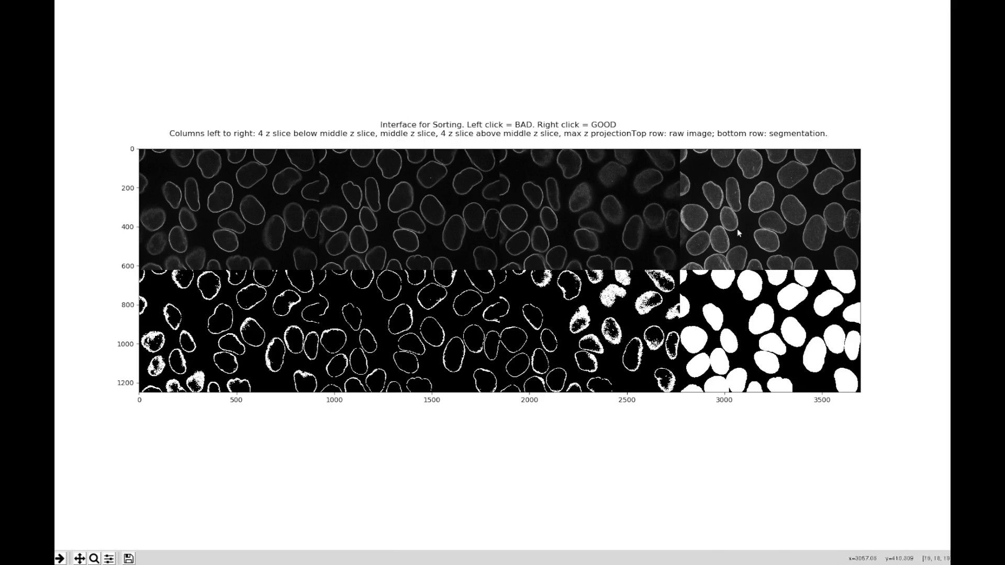
{"action": "left_click", "coordinate": [734, 322]}
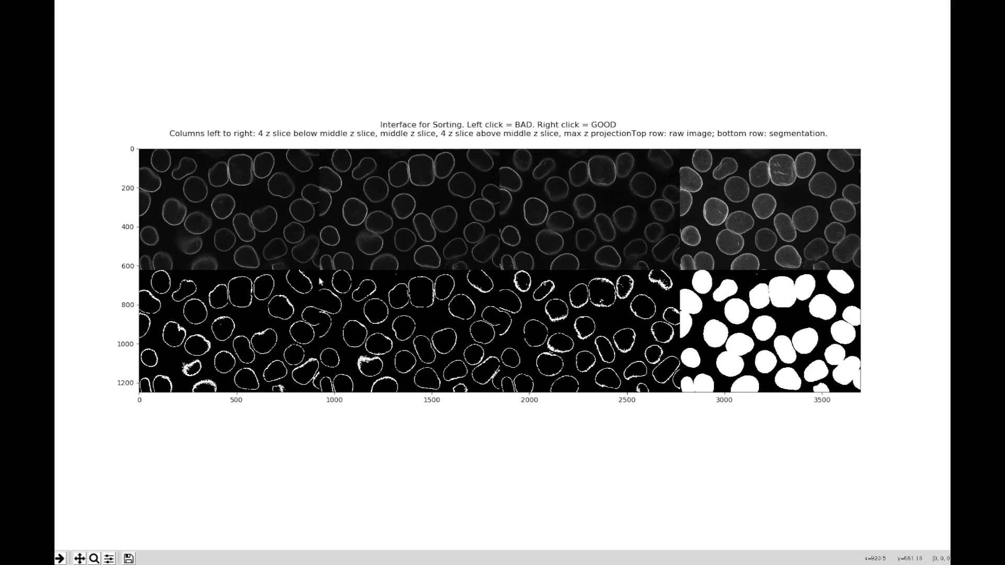
{"action": "right_click", "coordinate": [574, 287]}
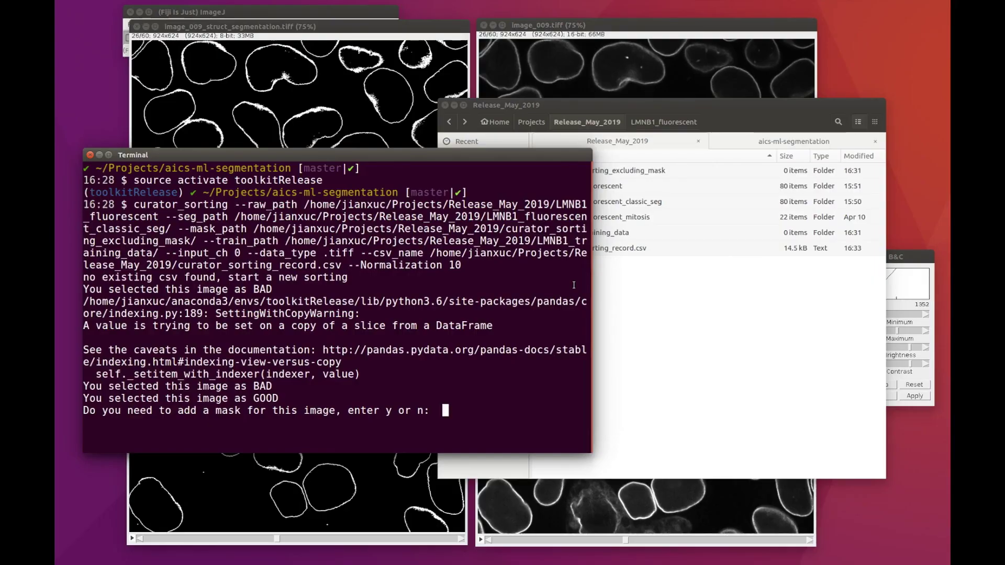
- Choose to add a mask for the GOOD image and draw an excluding mask over the upper-right corner nucleus in the raw panel
{"action": "type", "text": "y"}
{"action": "key", "text": "Return"}
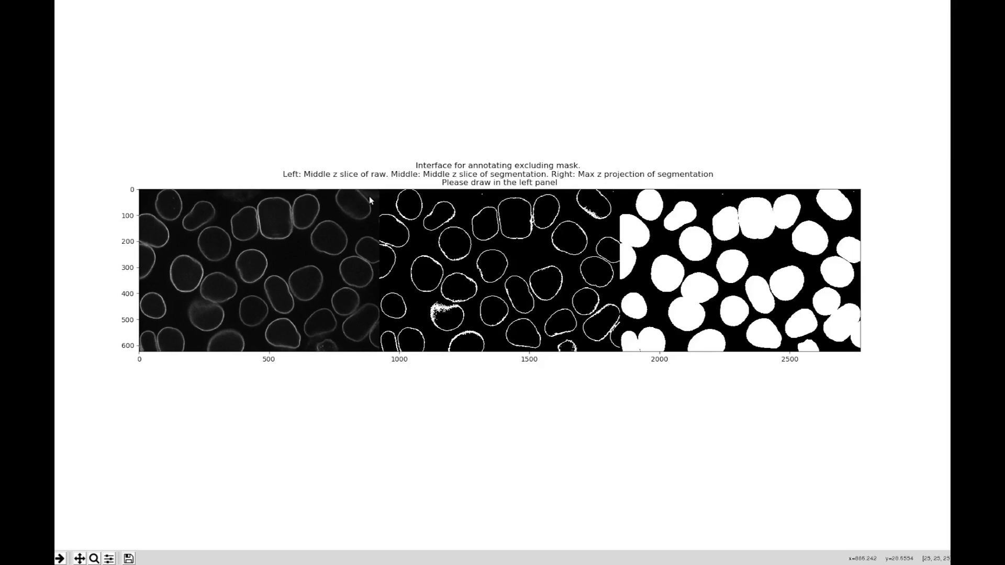
{"action": "mouse_move", "coordinate": [369, 200]}
{"action": "left_mouse_down"}
{"action": "mouse_move", "coordinate": [374, 209]}
{"action": "mouse_move", "coordinate": [358, 191]}
{"action": "mouse_move", "coordinate": [388, 193]}
{"action": "left_mouse_up"}
{"action": "left_click_drag", "start_coordinate": [385, 195], "coordinate": [385, 194]}
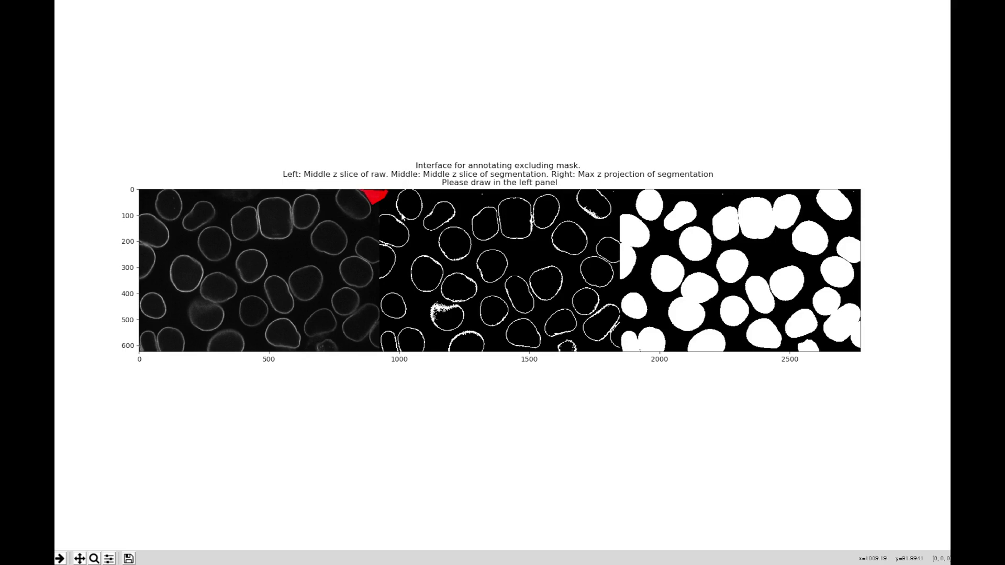
{"action": "key", "text": "q"}
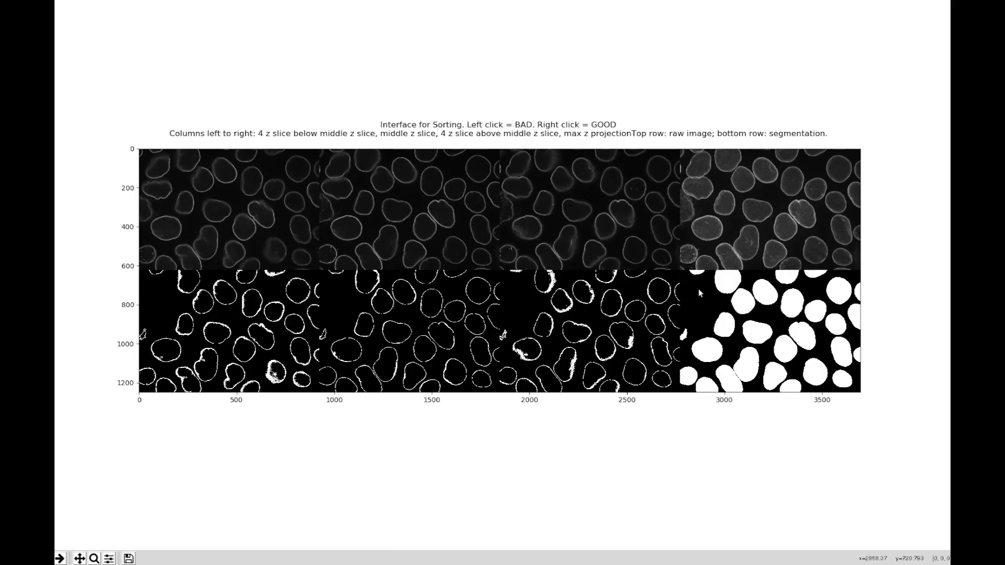
- Mark the next two images as BAD in the sorting interface
{"action": "left_click", "coordinate": [699, 311]}
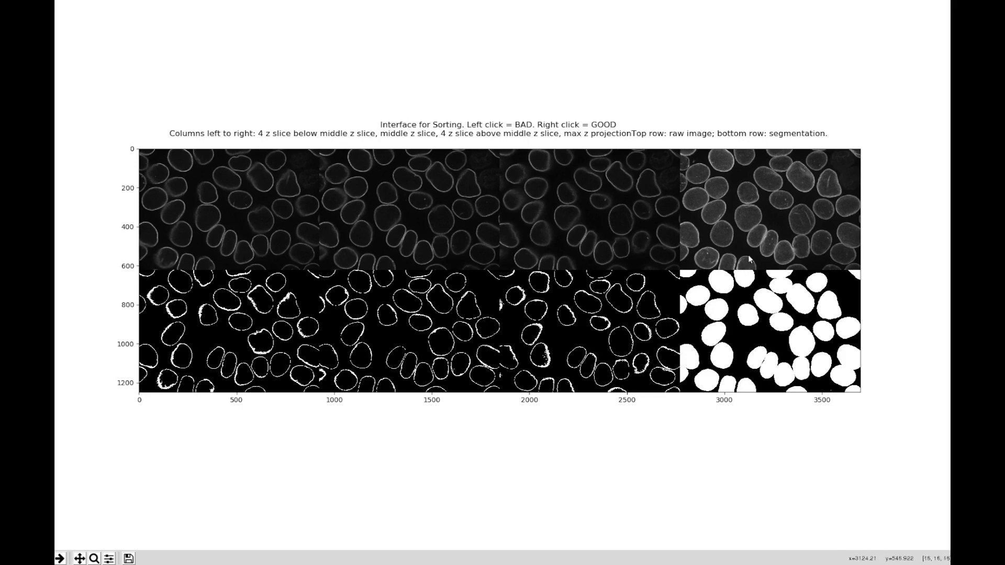
{"action": "left_click", "coordinate": [762, 341]}
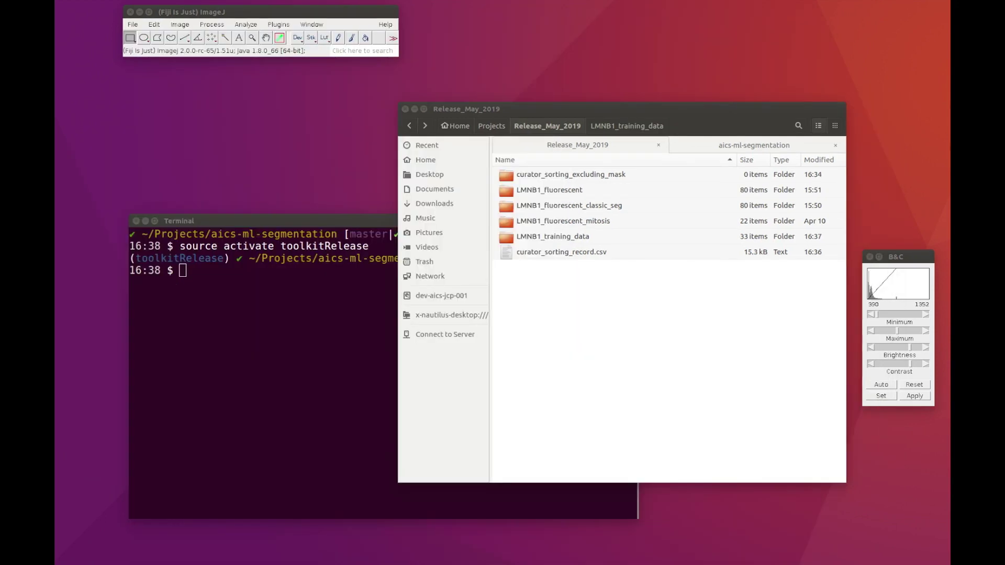
- Open curator_sorting_record.csv from Release_May_2019, review its score and mask columns down to the last record, and close it
{"action": "left_click", "coordinate": [573, 261]}
{"action": "double_click", "coordinate": [574, 260]}
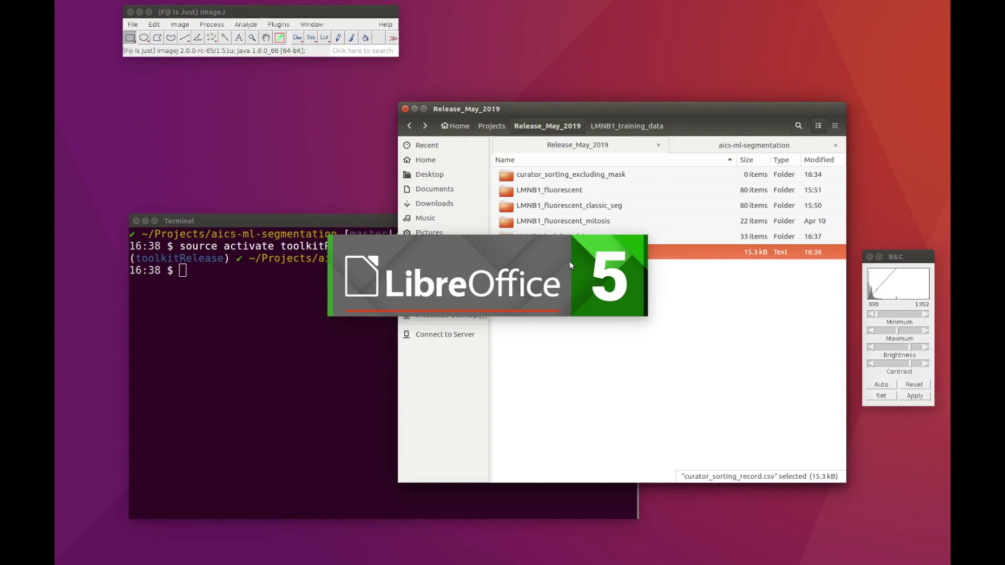
{"action": "left_click", "coordinate": [576, 428]}
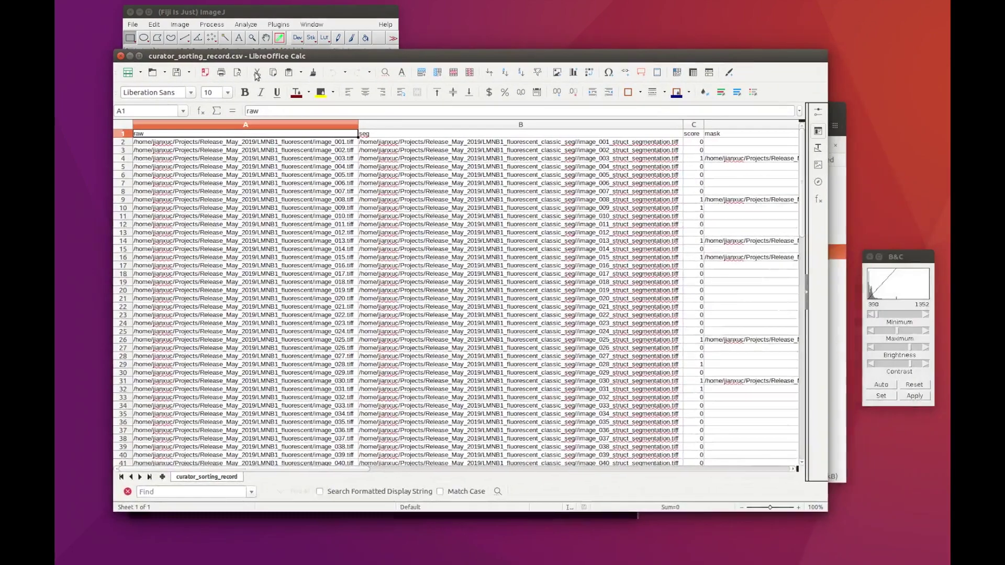
{"action": "left_click", "coordinate": [701, 126]}
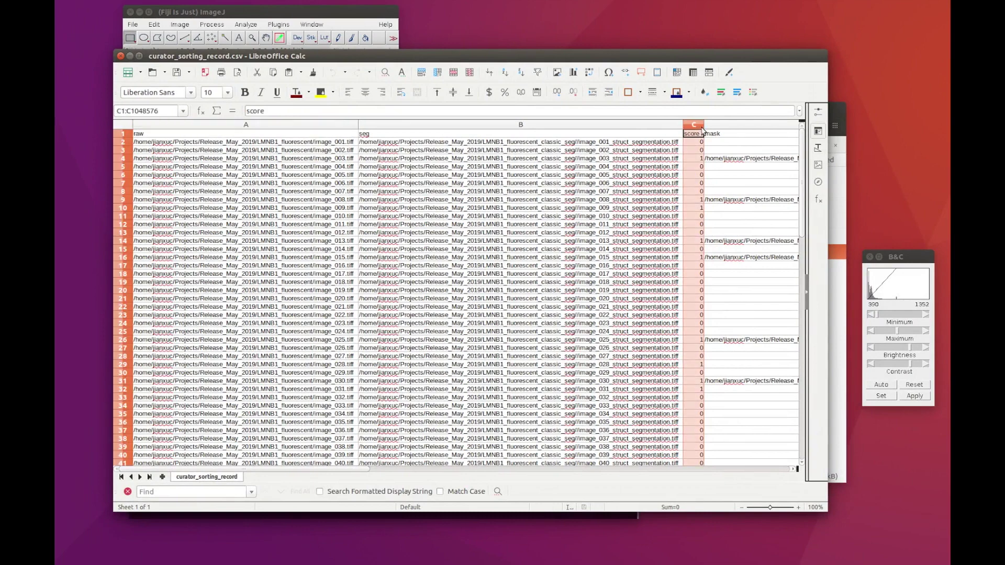
{"action": "left_click_drag", "start_coordinate": [353, 470], "coordinate": [474, 463]}
{"action": "left_click", "coordinate": [525, 127]}
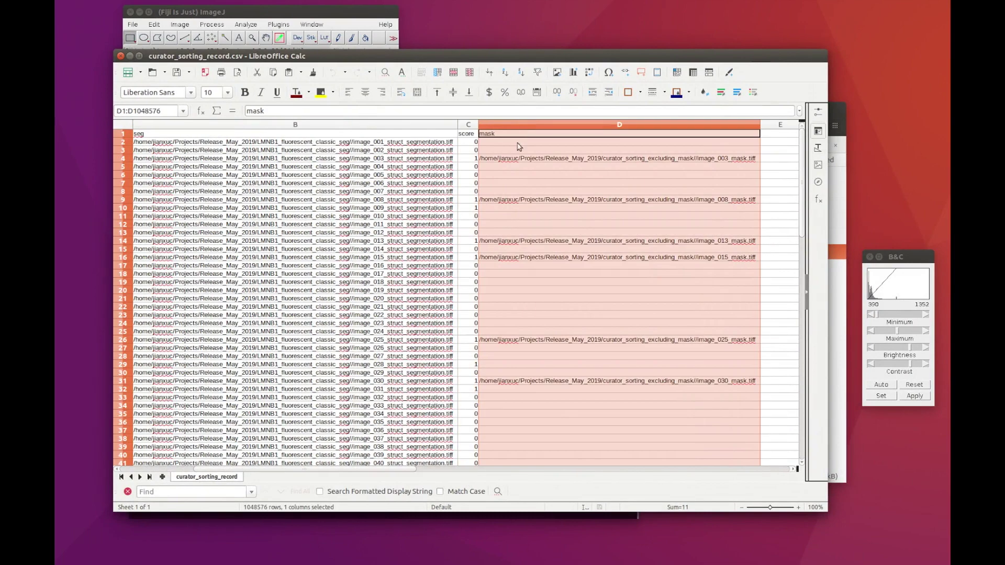
{"action": "scroll", "coordinate": [499, 325], "scroll_direction": "down", "scroll_amount": 10}
{"action": "scroll", "coordinate": [499, 326], "scroll_direction": "down", "scroll_amount": 10}
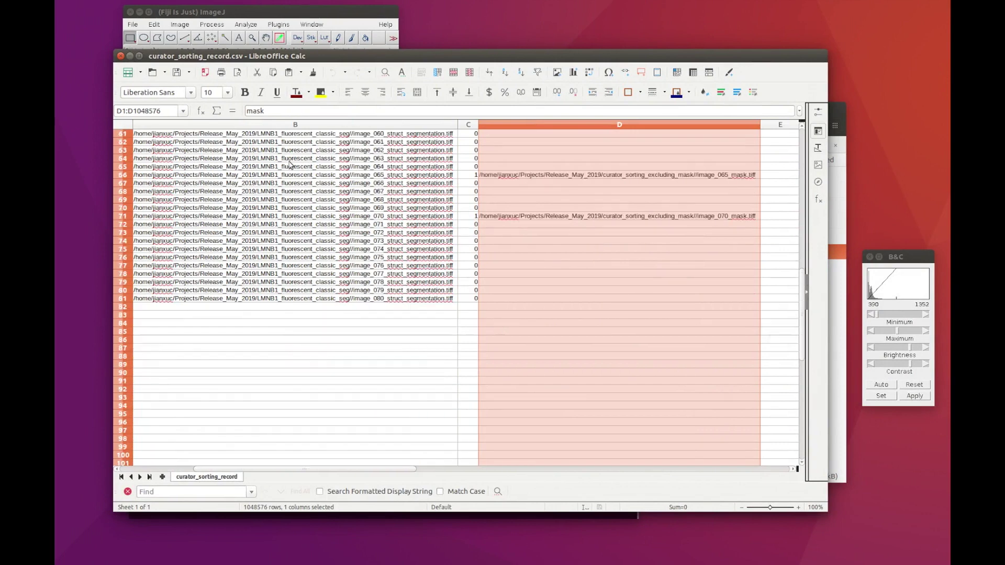
{"action": "left_click", "coordinate": [120, 56]}
- Look through the image files in the LMNB1_training_data folder and return to Release_May_2019
{"action": "double_click", "coordinate": [569, 239]}
{"action": "scroll", "coordinate": [587, 248], "scroll_direction": "down", "scroll_amount": 3}
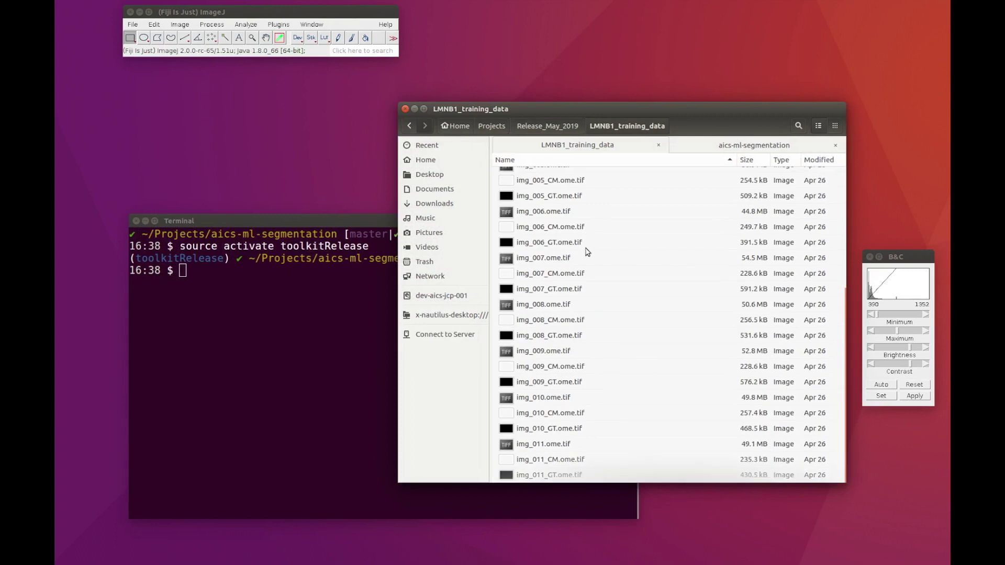
{"action": "scroll", "coordinate": [588, 252], "scroll_direction": "up", "scroll_amount": 3}
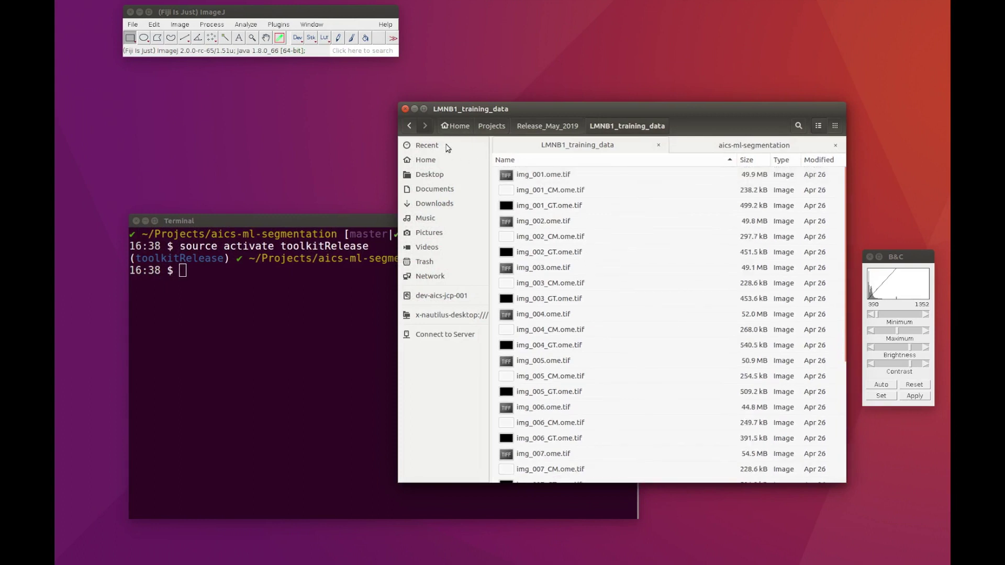
{"action": "left_click", "coordinate": [411, 126]}
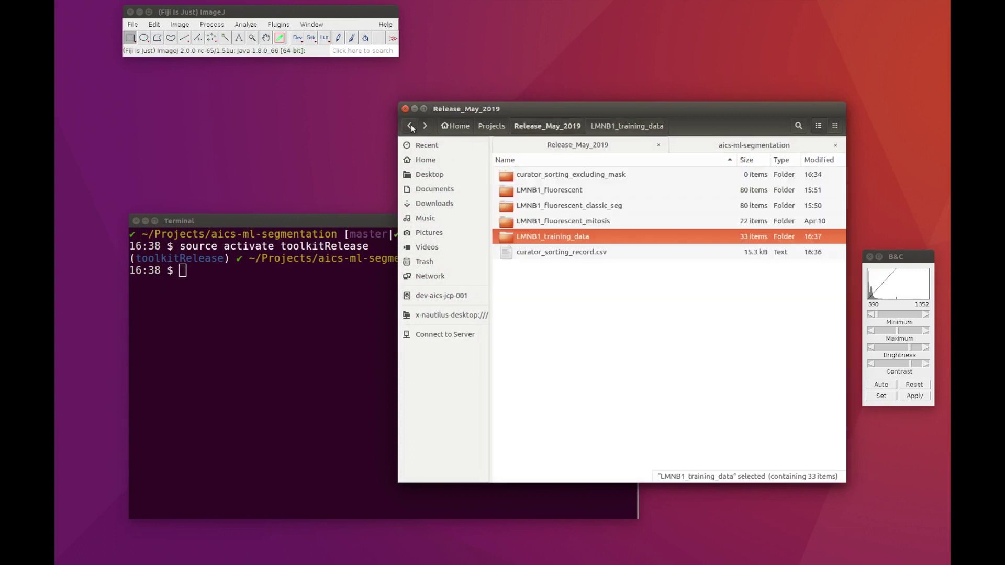
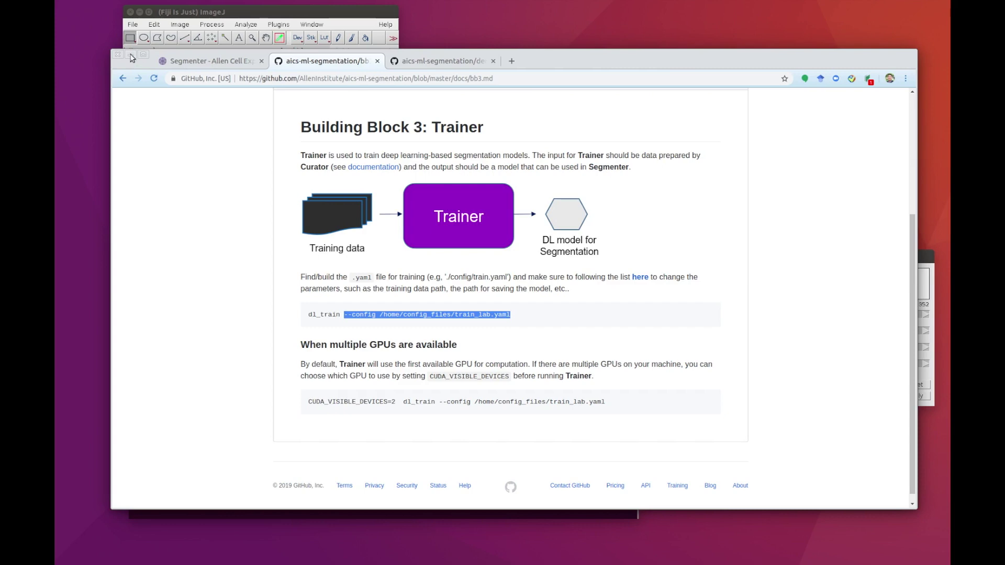
- Create a new folder named DL_config_files inside Release_May_2019
{"action": "left_click", "coordinate": [131, 57]}
{"action": "right_click", "coordinate": [580, 324]}
{"action": "left_click", "coordinate": [584, 330]}
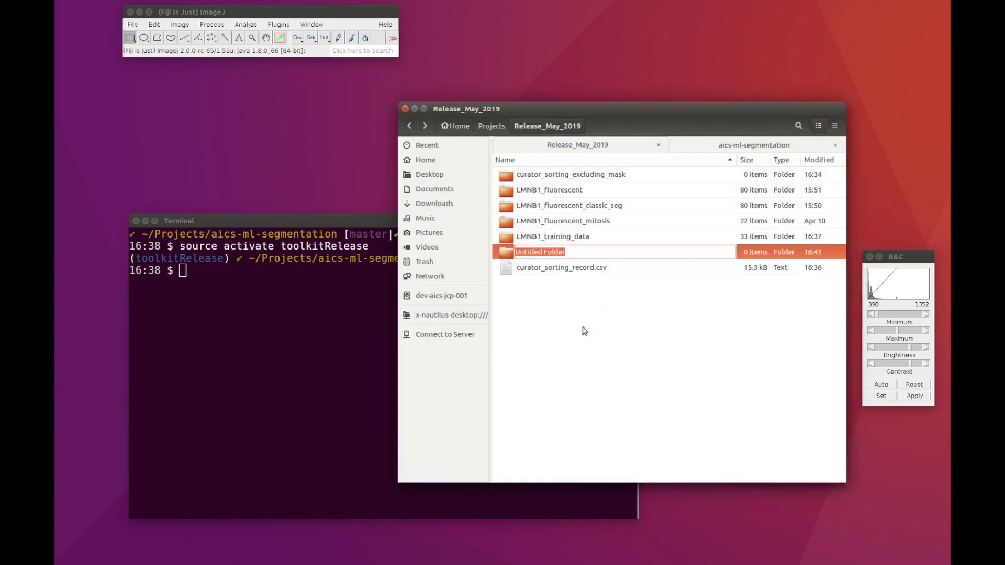
{"action": "type", "text": "DL_config_files"}
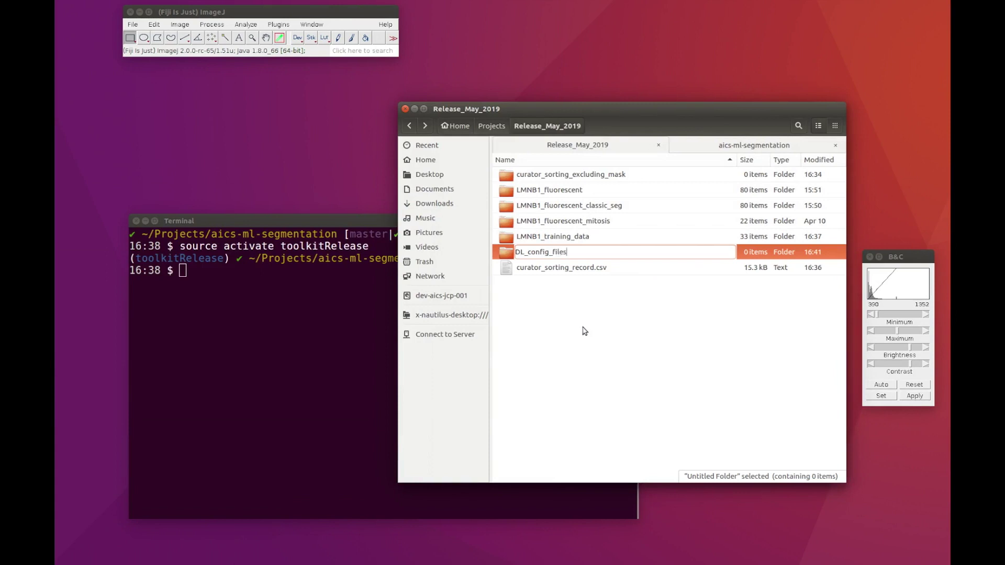
{"action": "key", "text": "Return"}
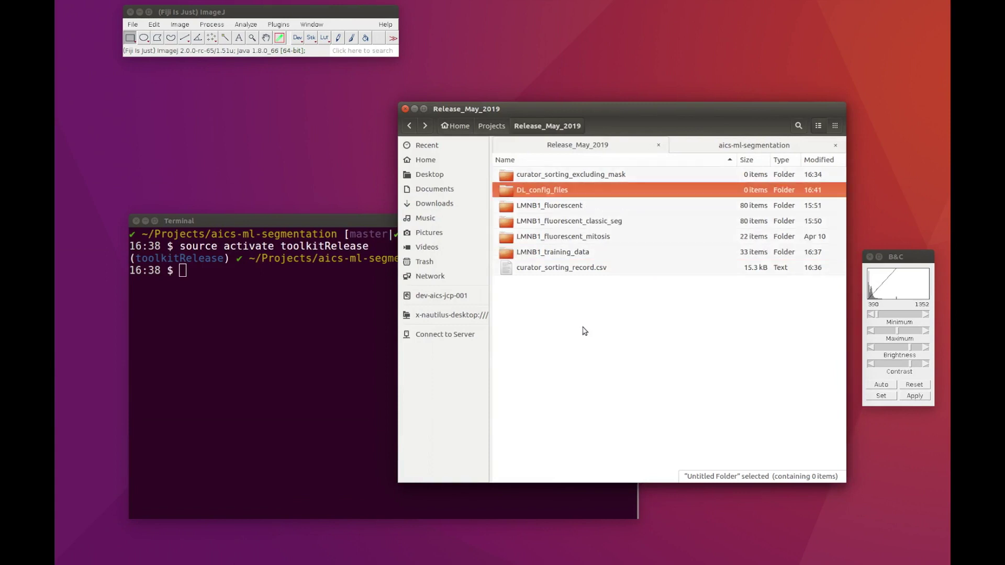
- Copy the three YAML files from the aics-ml-segmentation configs folder into DL_config_files
{"action": "double_click", "coordinate": [525, 192]}
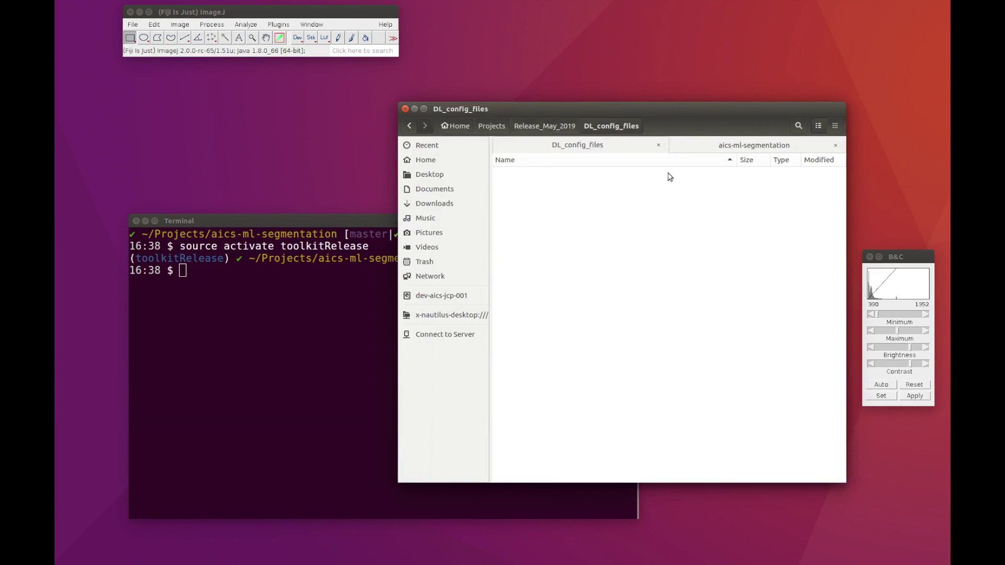
{"action": "left_click", "coordinate": [704, 148]}
{"action": "double_click", "coordinate": [551, 207]}
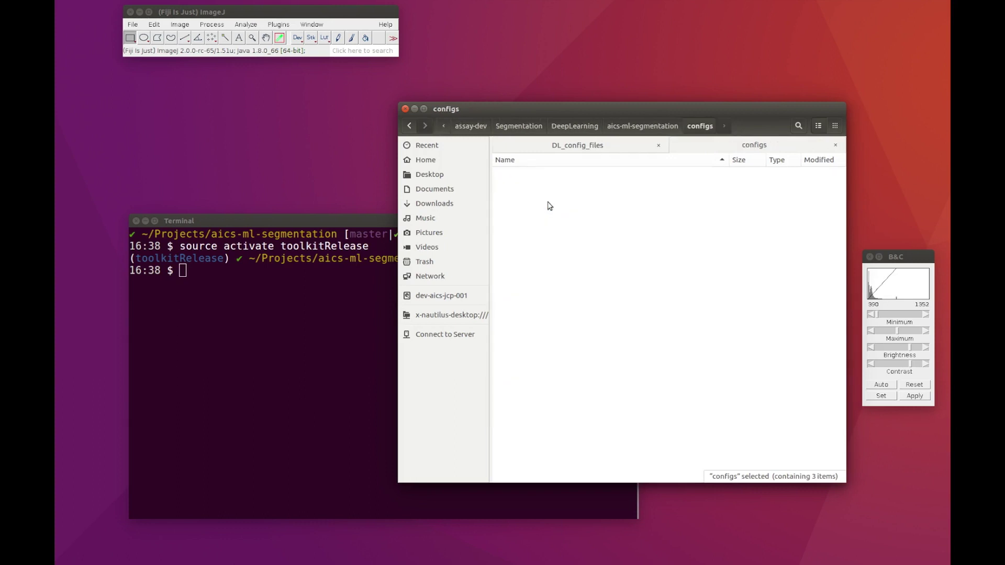
{"action": "key", "text": "ctrl+a"}
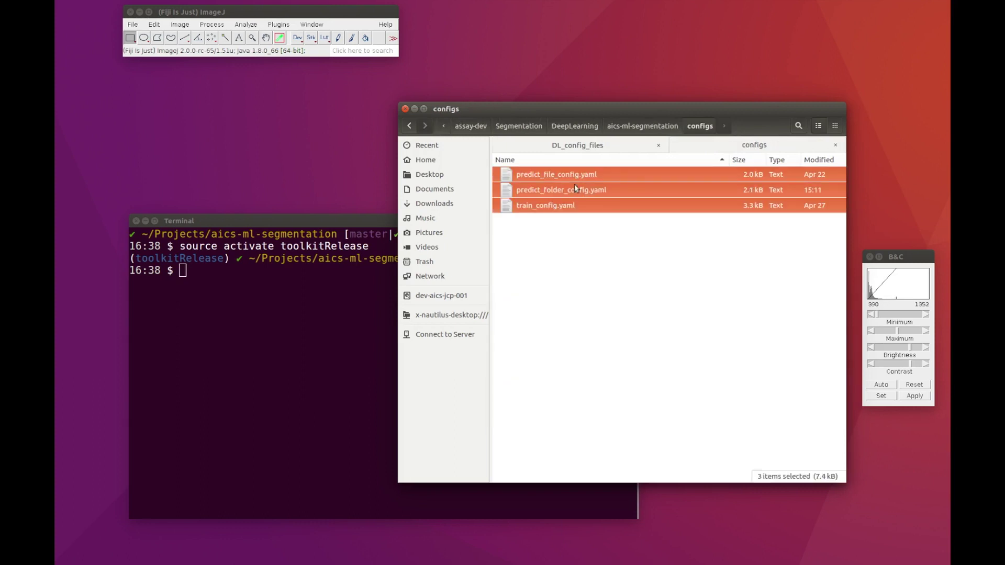
{"action": "left_click", "coordinate": [595, 148]}
{"action": "key", "text": "ctrl+v"}
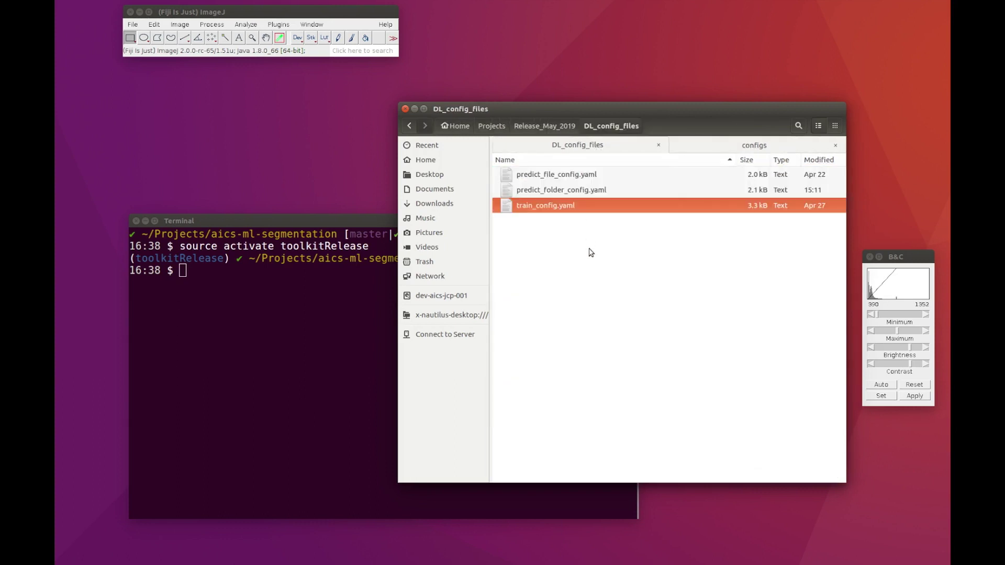
{"action": "left_click", "coordinate": [596, 246]}
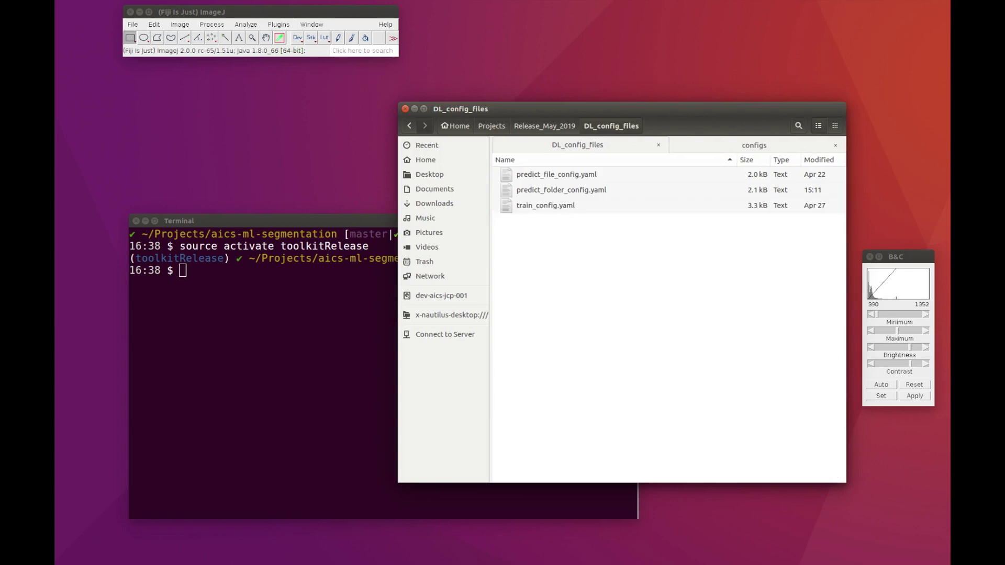
- Open train_config.yaml from DL_config_files in the text editor and bring its window fully into view
{"action": "right_click", "coordinate": [557, 210]}
{"action": "left_click", "coordinate": [561, 220]}
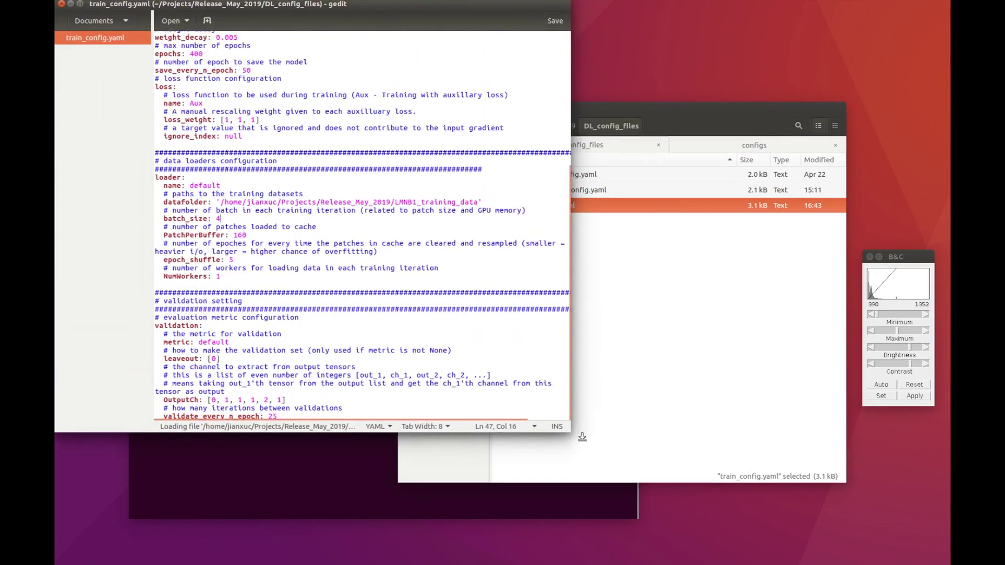
{"action": "left_click_drag", "start_coordinate": [414, 4], "coordinate": [548, 52]}
{"action": "scroll", "coordinate": [506, 219], "scroll_direction": "up", "scroll_amount": 5}
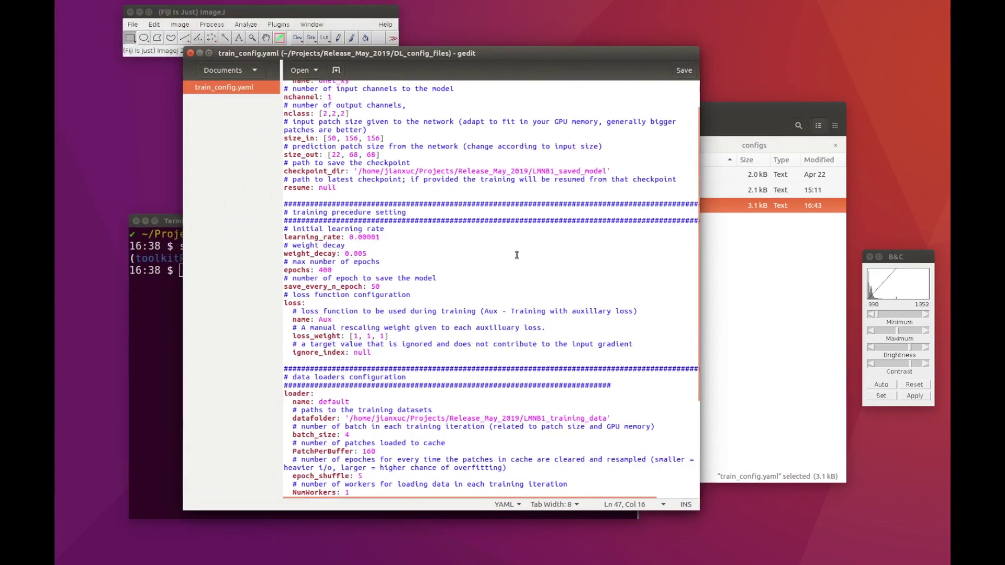
- In the browser, open the linked Trainer configuration documentation and examine the parameters that need changing on every run, such as checkpoint_dir, datafolder and resume
{"action": "key", "text": "alt+Tab"}
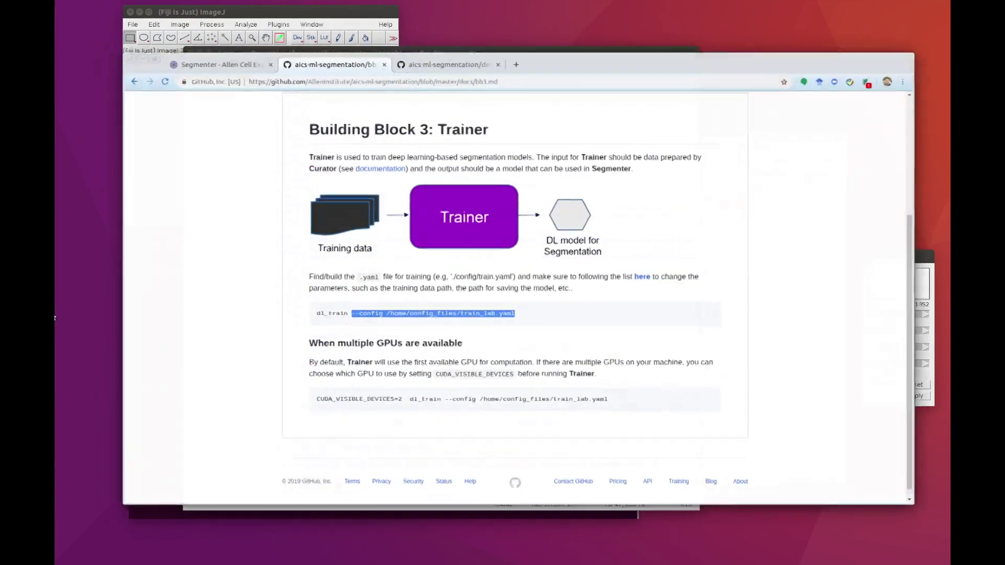
{"action": "right_click", "coordinate": [640, 281]}
{"action": "left_click", "coordinate": [686, 288]}
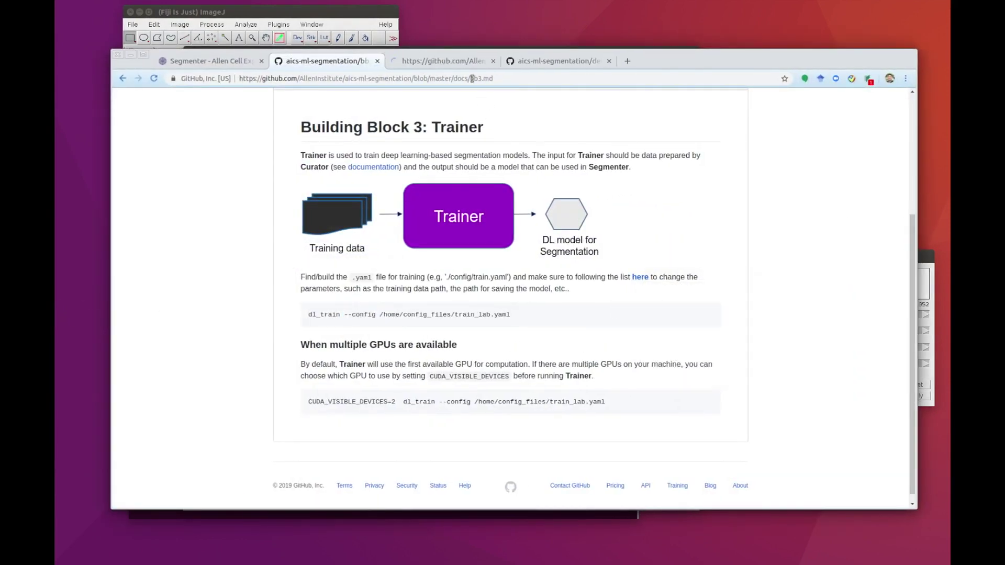
{"action": "left_click", "coordinate": [466, 62]}
{"action": "scroll", "coordinate": [523, 174], "scroll_direction": "down", "scroll_amount": 3}
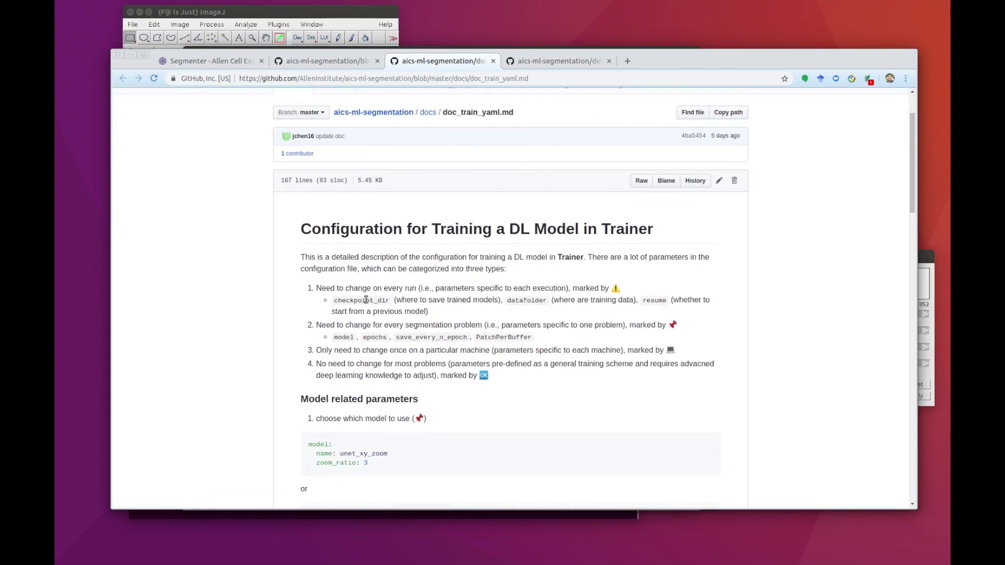
{"action": "left_click_drag", "start_coordinate": [345, 300], "coordinate": [374, 300]}
{"action": "left_click_drag", "start_coordinate": [511, 300], "coordinate": [540, 301]}
{"action": "left_click_drag", "start_coordinate": [651, 301], "coordinate": [665, 301]}
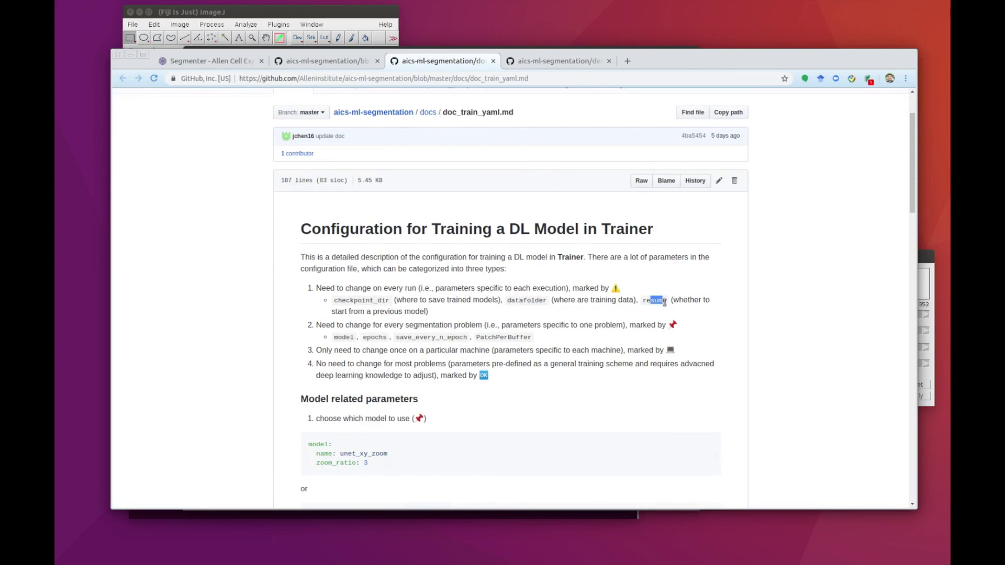
{"action": "left_click", "coordinate": [131, 56]}
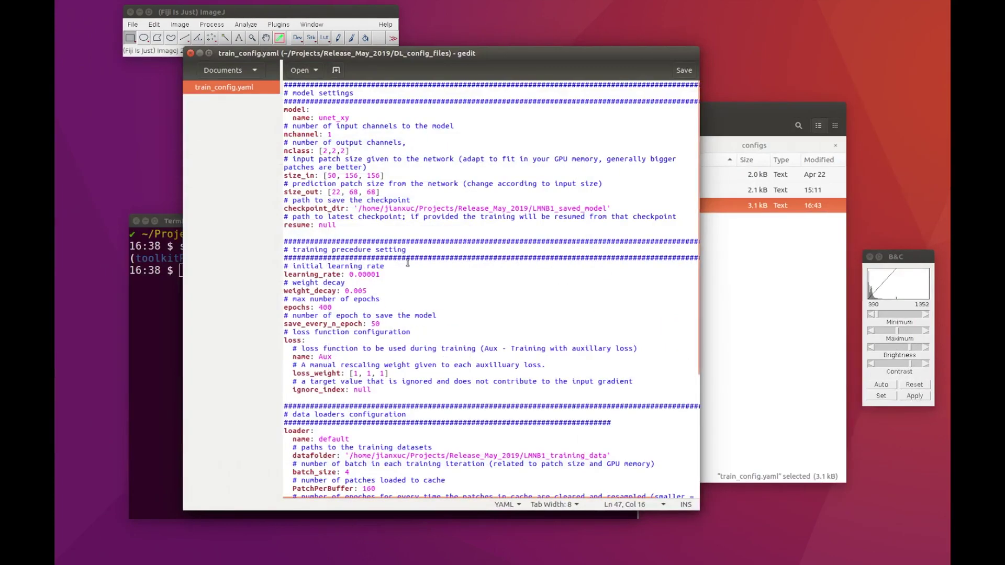
- In train_config.yaml, append _iter_1 to the checkpoint_dir path so it ends in LMNB1_saved_model_iter_1
{"action": "left_click", "coordinate": [336, 216]}
{"action": "type", "text": "_1ter_1"}
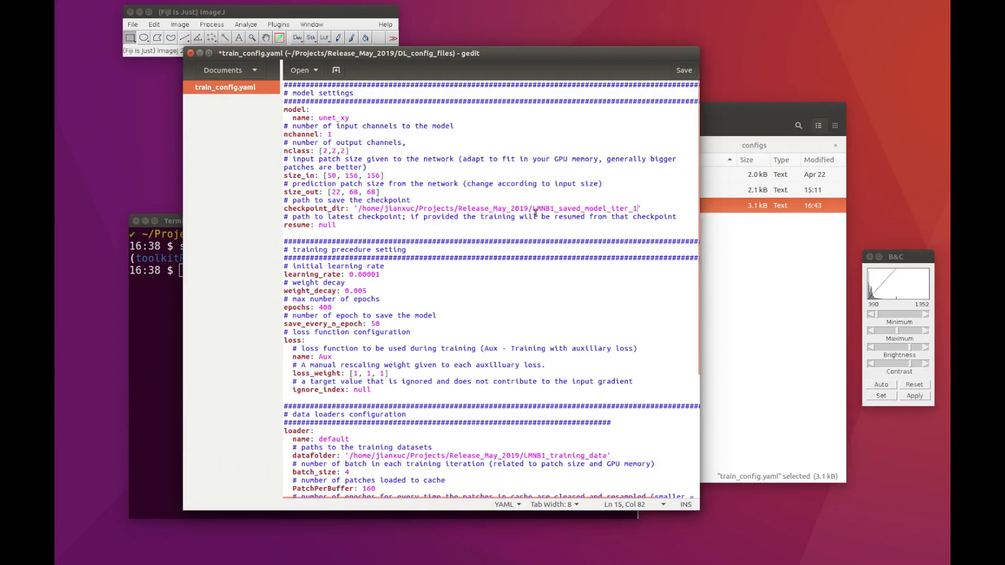
- Create a folder in Release_May_2019 named LMNB1_saved_model_iter_1, reusing the folder name copied from checkpoint_dir
{"action": "left_click_drag", "start_coordinate": [534, 209], "coordinate": [636, 208]}
{"action": "key", "text": "ctrl+c"}
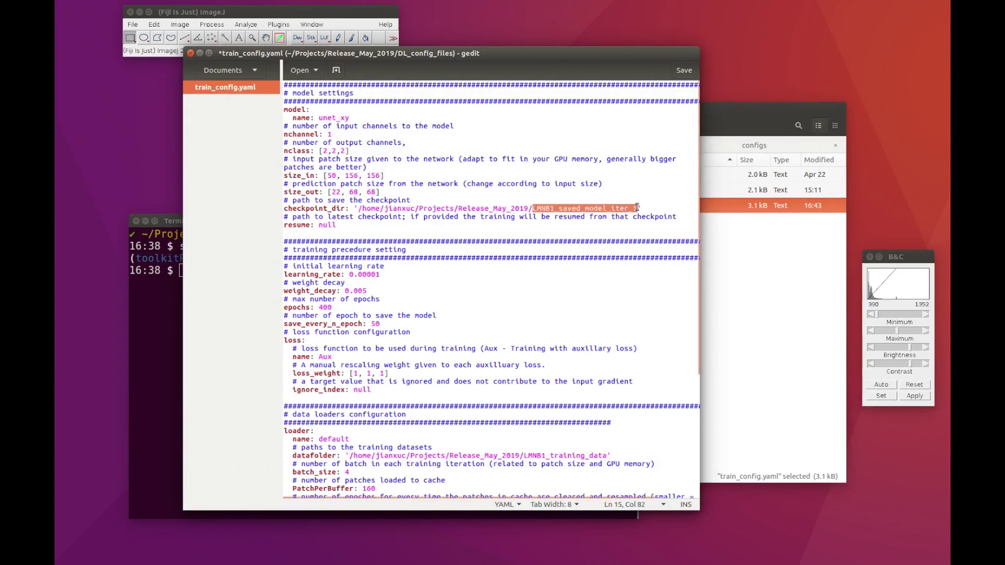
{"action": "left_click", "coordinate": [777, 288]}
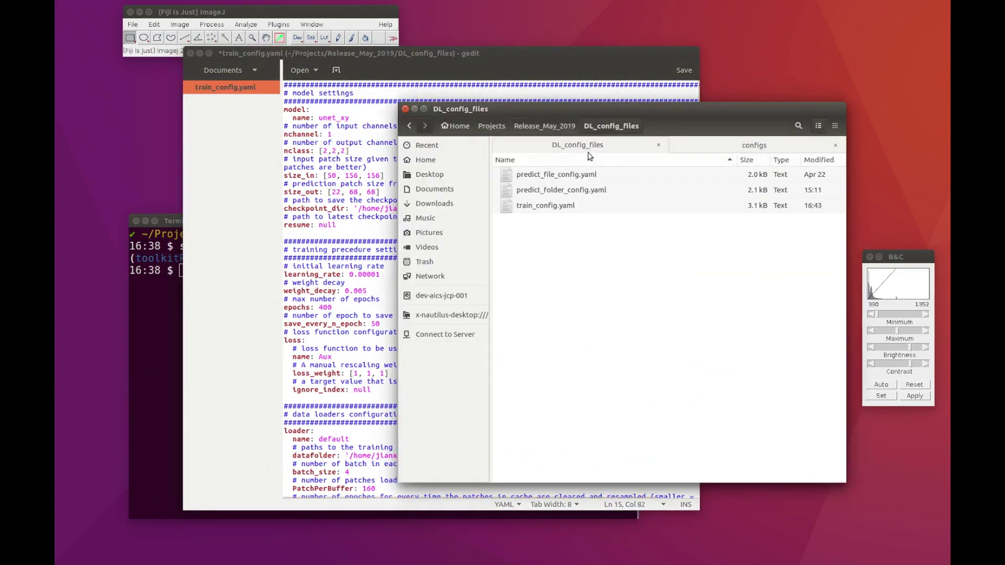
{"action": "left_click", "coordinate": [553, 125]}
{"action": "right_click", "coordinate": [567, 365]}
{"action": "left_click", "coordinate": [568, 365]}
{"action": "key", "text": "ctrl+v"}
{"action": "key", "text": "Return"}
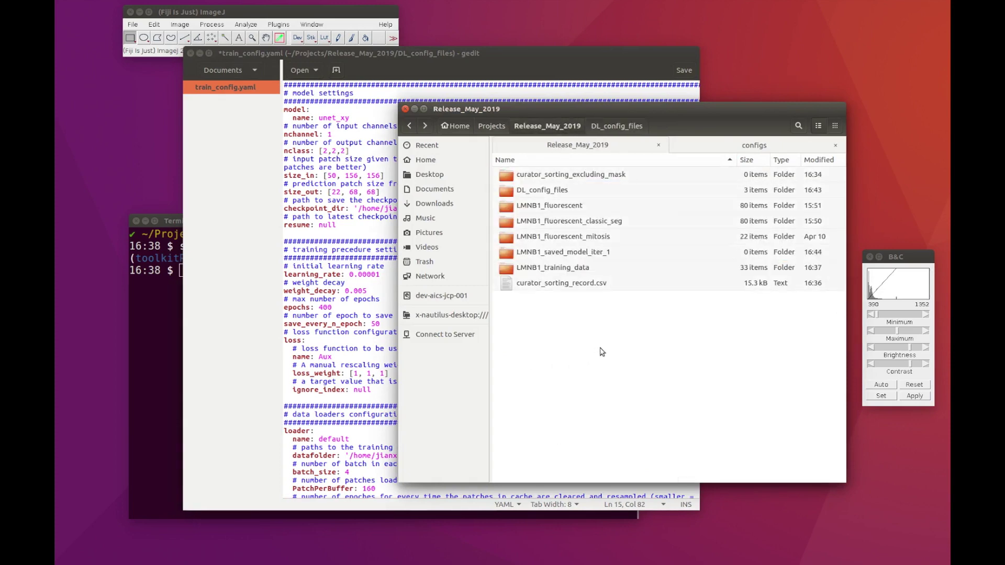
- Check the checkpoint_dir and datafolder paths in train_config.yaml against the folders in Release_May_2019
{"action": "left_click", "coordinate": [392, 224]}
{"action": "left_click", "coordinate": [415, 209]}
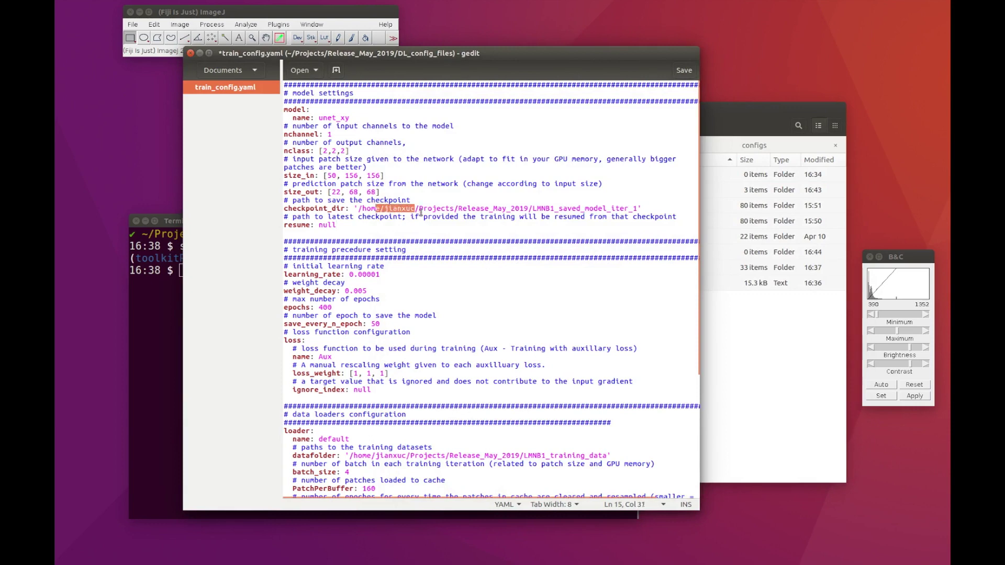
{"action": "scroll", "coordinate": [333, 324], "scroll_direction": "down", "scroll_amount": 5}
{"action": "left_click_drag", "start_coordinate": [301, 325], "coordinate": [399, 324]}
{"action": "left_click", "coordinate": [506, 324]}
{"action": "left_click", "coordinate": [730, 350]}
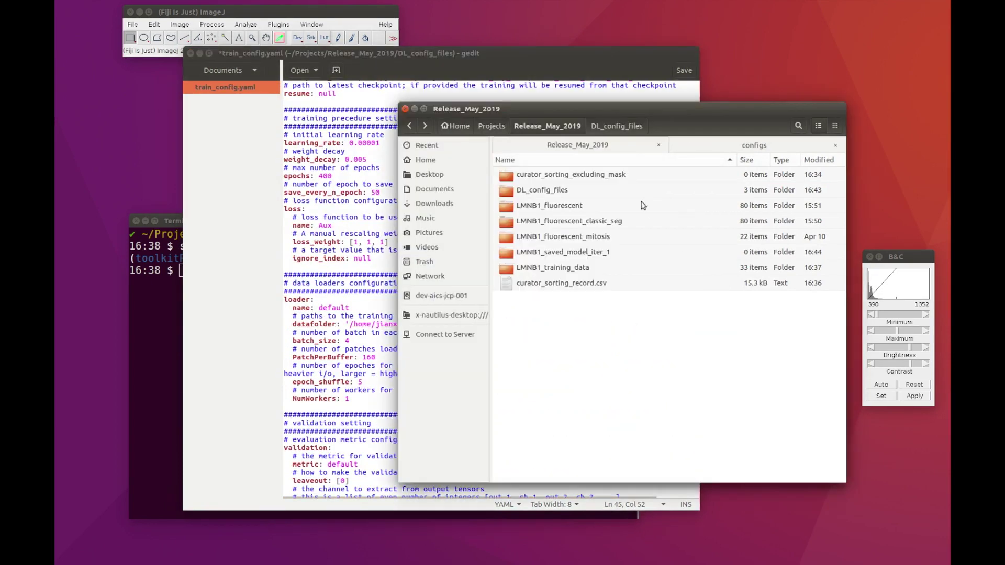
- Compare the datafolder path in train_config.yaml with the LMNB1_training_data folder and review the resume setting
{"action": "left_click", "coordinate": [557, 267]}
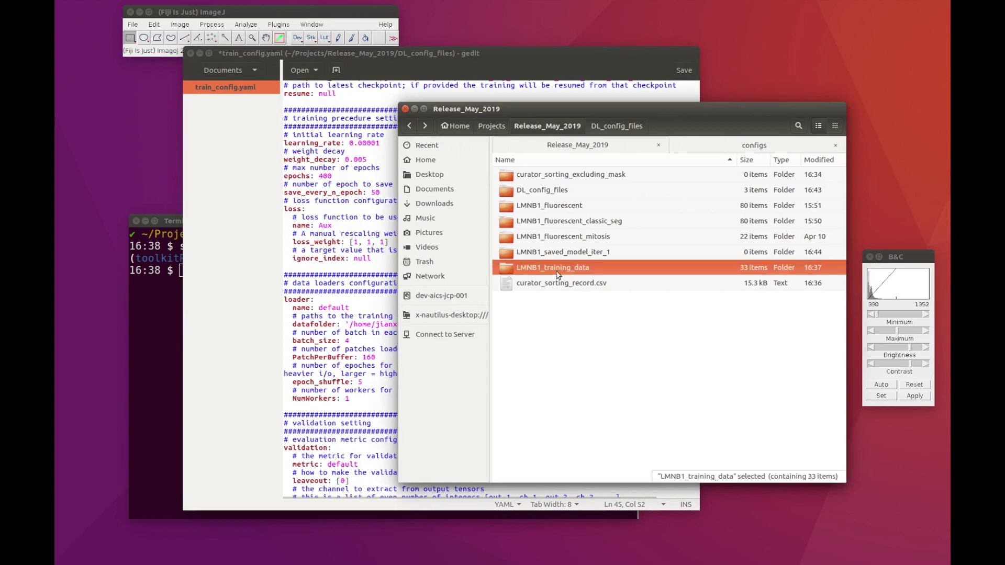
{"action": "left_click", "coordinate": [398, 327]}
{"action": "left_click_drag", "start_coordinate": [488, 324], "coordinate": [545, 325]}
{"action": "left_click", "coordinate": [523, 334]}
{"action": "scroll", "coordinate": [369, 329], "scroll_direction": "down", "scroll_amount": 2}
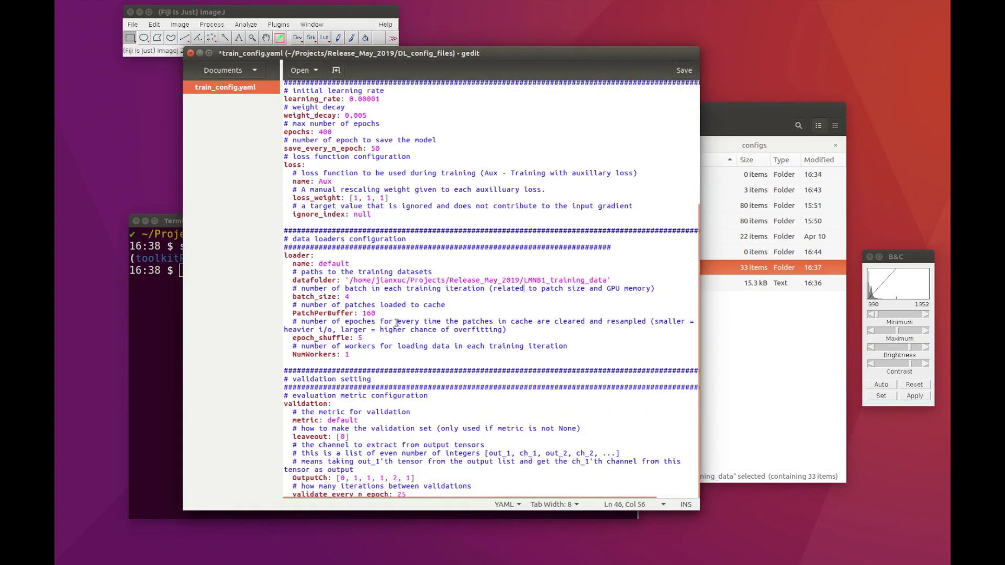
{"action": "scroll", "coordinate": [396, 393], "scroll_direction": "up", "scroll_amount": 5}
{"action": "scroll", "coordinate": [396, 394], "scroll_direction": "up", "scroll_amount": 2}
{"action": "left_click", "coordinate": [351, 227]}
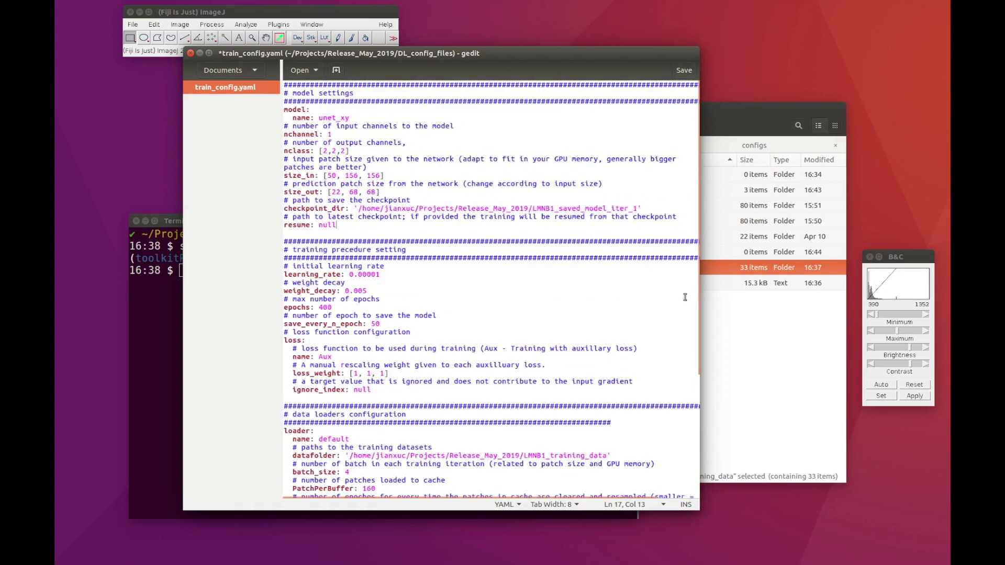
- Check the parameters to change for every segmentation problem in the Trainer documentation and locate the model name in train_config.yaml
{"action": "key", "text": "alt+Tab"}
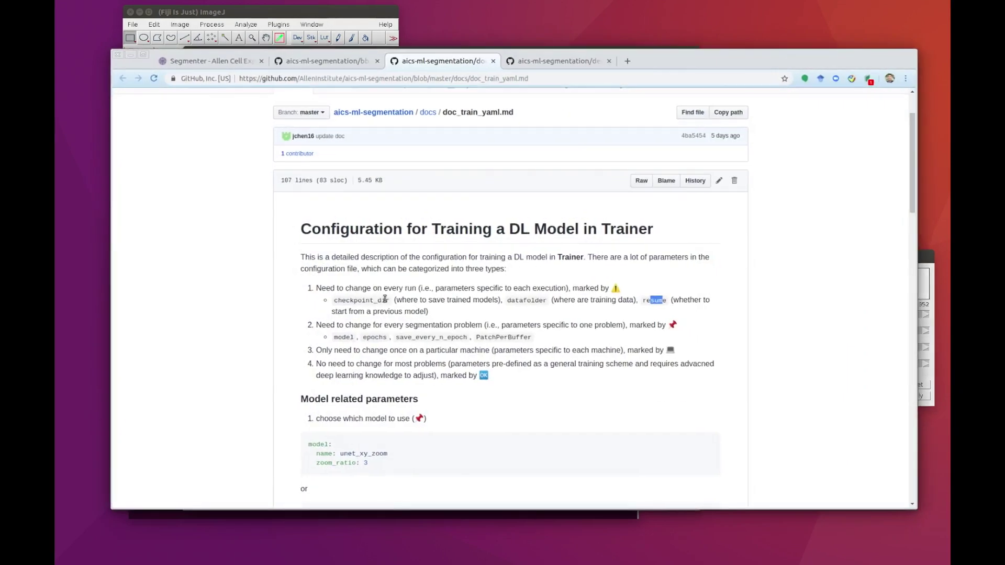
{"action": "left_click_drag", "start_coordinate": [334, 338], "coordinate": [470, 331]}
{"action": "left_click", "coordinate": [427, 337]}
{"action": "left_click", "coordinate": [131, 55]}
{"action": "double_click", "coordinate": [322, 115]}
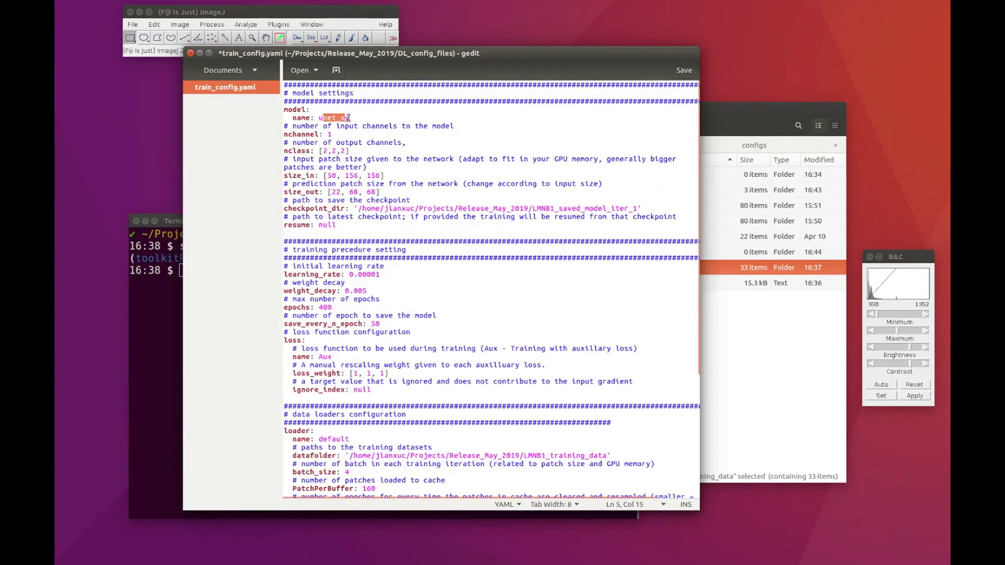
{"action": "left_click_drag", "start_coordinate": [318, 118], "coordinate": [346, 126]}
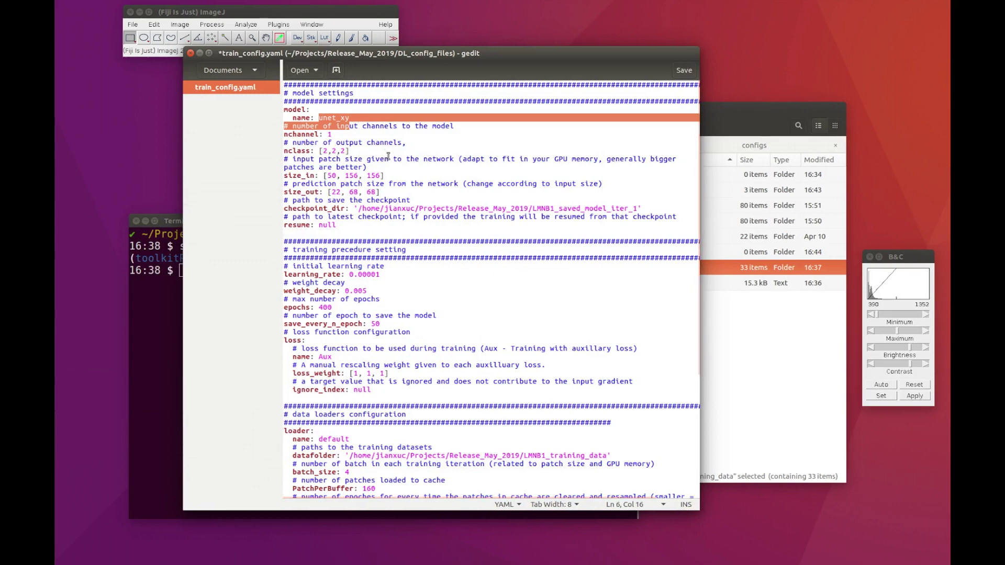
- Review the epochs, save_every_n_epoch and PatchPerBuffer settings in train_config.yaml
{"action": "scroll", "coordinate": [389, 156], "scroll_direction": "down", "scroll_amount": 5}
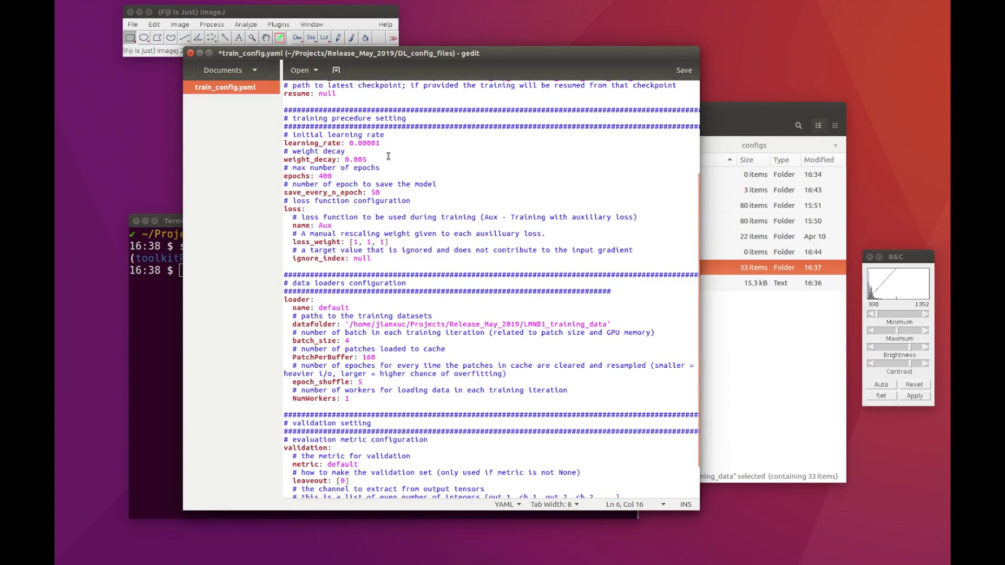
{"action": "scroll", "coordinate": [388, 156], "scroll_direction": "down", "scroll_amount": 2}
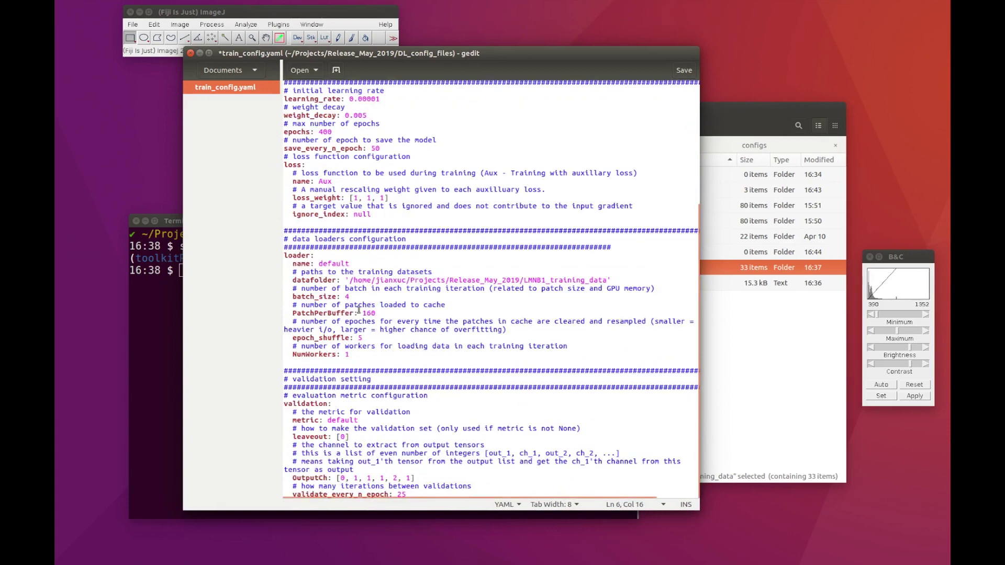
{"action": "scroll", "coordinate": [348, 251], "scroll_direction": "up", "scroll_amount": 3}
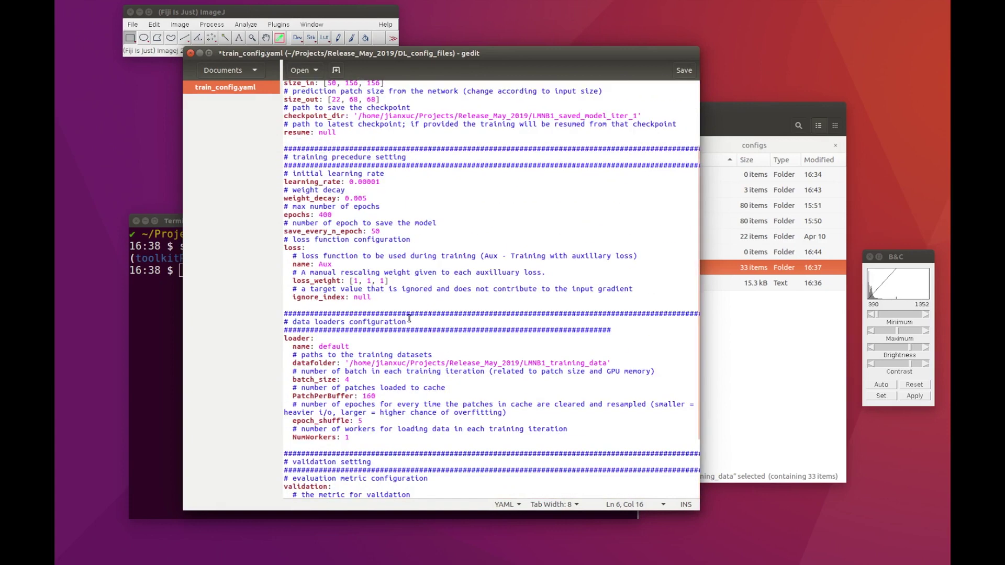
{"action": "left_click", "coordinate": [325, 215]}
{"action": "left_click_drag", "start_coordinate": [325, 215], "coordinate": [344, 221]}
{"action": "left_click", "coordinate": [344, 219]}
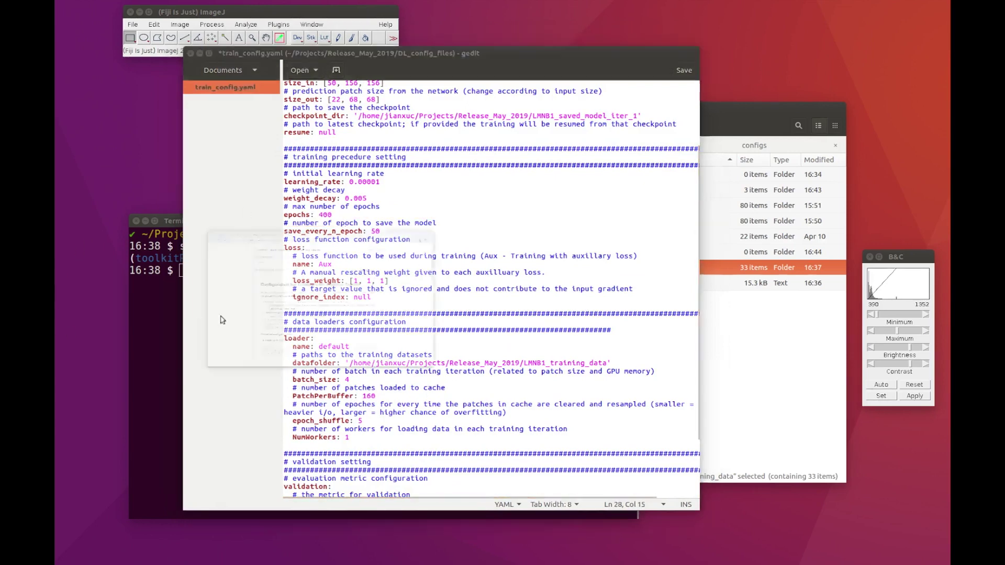
- In the Trainer documentation, examine the machine-specific parameters and the table of pre-calculated patch sizes for different GPUs
{"action": "key", "text": "alt+Tab"}
{"action": "scroll", "coordinate": [362, 322], "scroll_direction": "down", "scroll_amount": 1}
{"action": "double_click", "coordinate": [320, 300]}
{"action": "left_click_drag", "start_coordinate": [338, 303], "coordinate": [719, 295]}
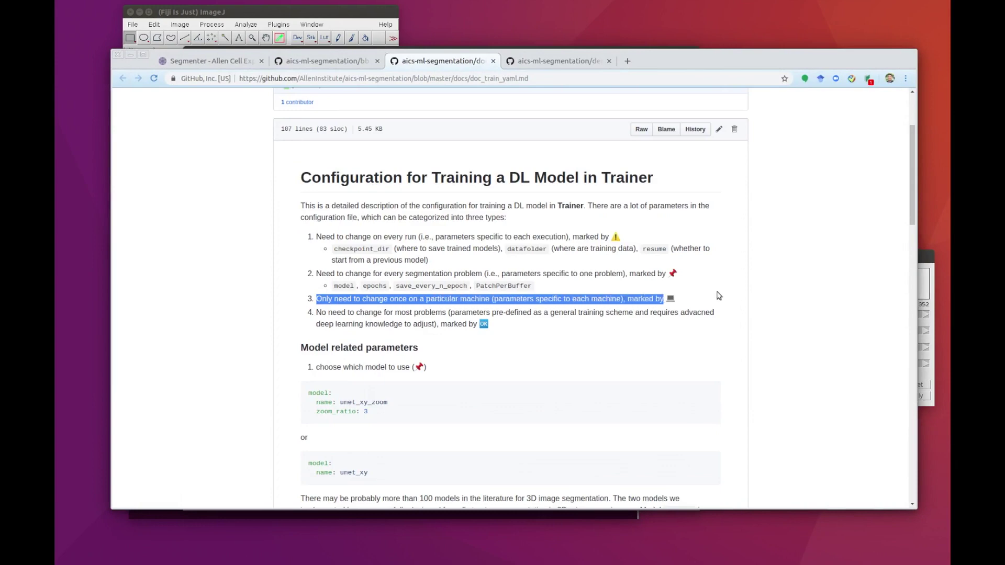
{"action": "left_click", "coordinate": [634, 301]}
{"action": "scroll", "coordinate": [634, 302], "scroll_direction": "down", "scroll_amount": 5}
{"action": "scroll", "coordinate": [634, 301], "scroll_direction": "down", "scroll_amount": 4}
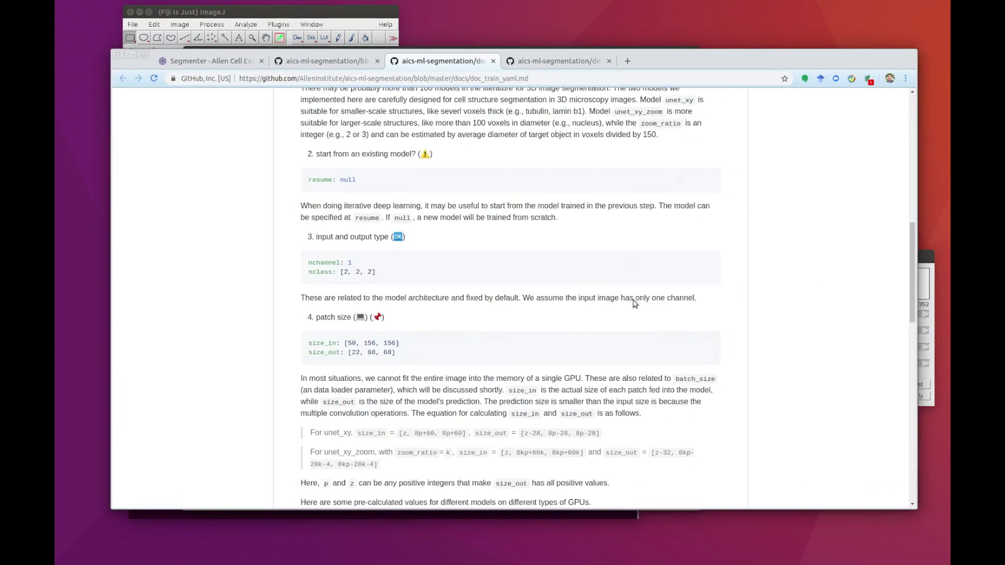
{"action": "scroll", "coordinate": [378, 324], "scroll_direction": "down", "scroll_amount": 2}
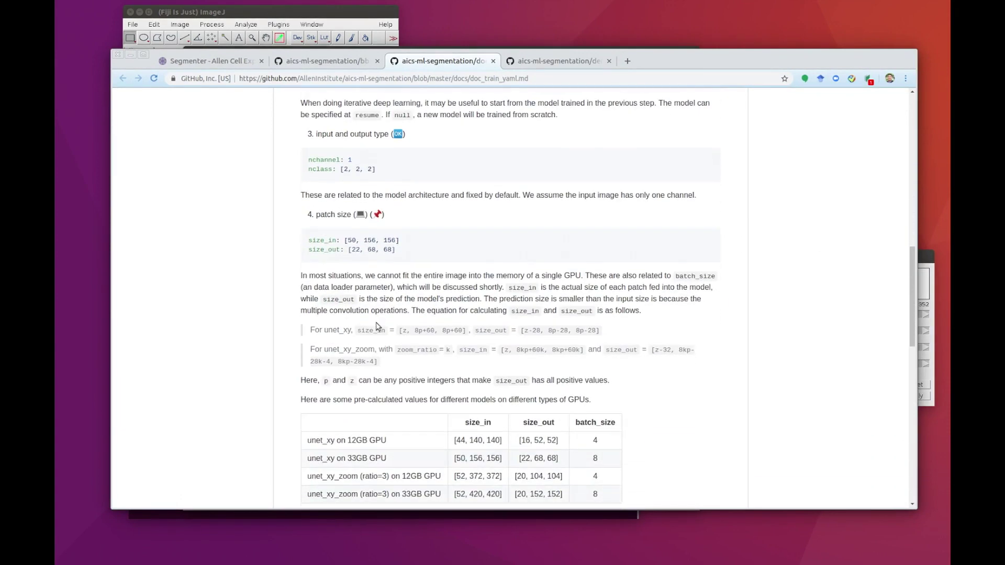
{"action": "scroll", "coordinate": [377, 326], "scroll_direction": "down", "scroll_amount": 1}
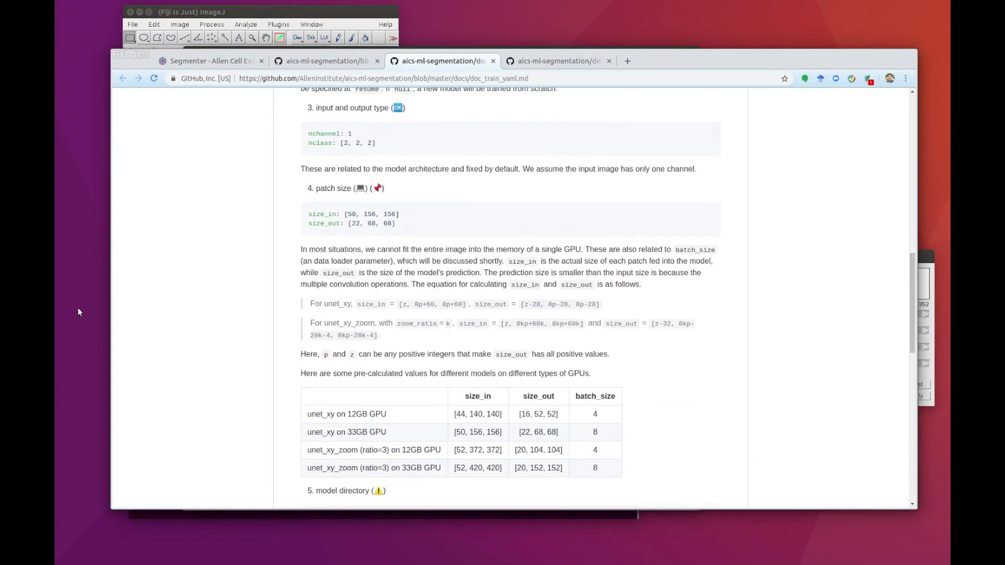
- Run nvidia-smi in the terminal and check the memory capacity of the GPUs
{"action": "key", "text": "alt+Tab"}
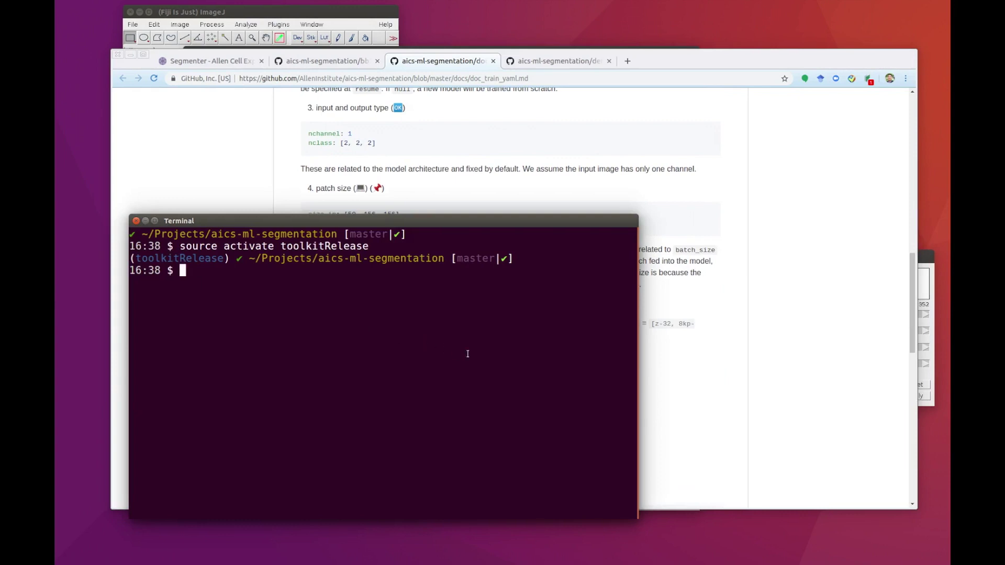
{"action": "type", "text": "nvidia-smi"}
{"action": "key", "text": "Return"}
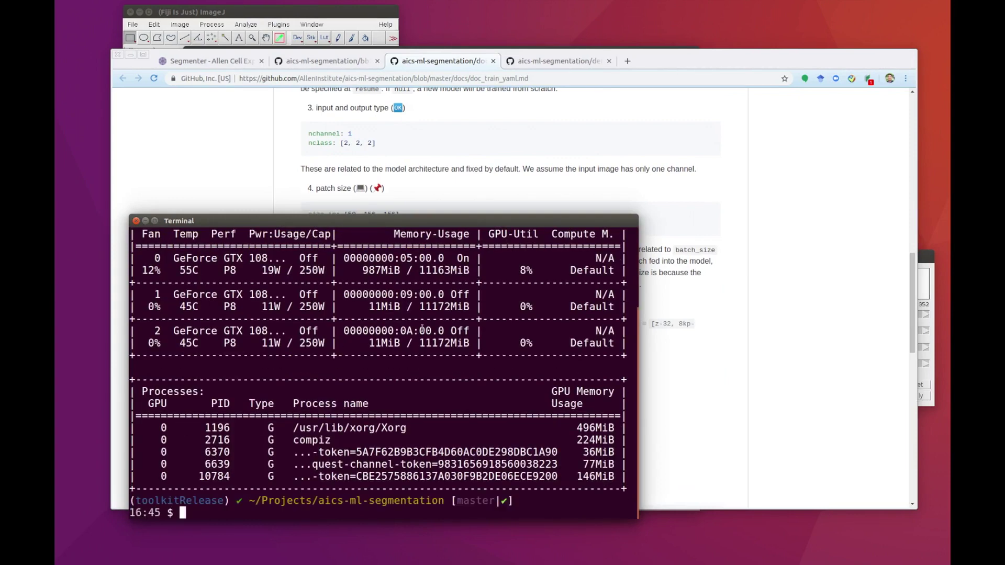
{"action": "left_click_drag", "start_coordinate": [419, 306], "coordinate": [464, 306]}
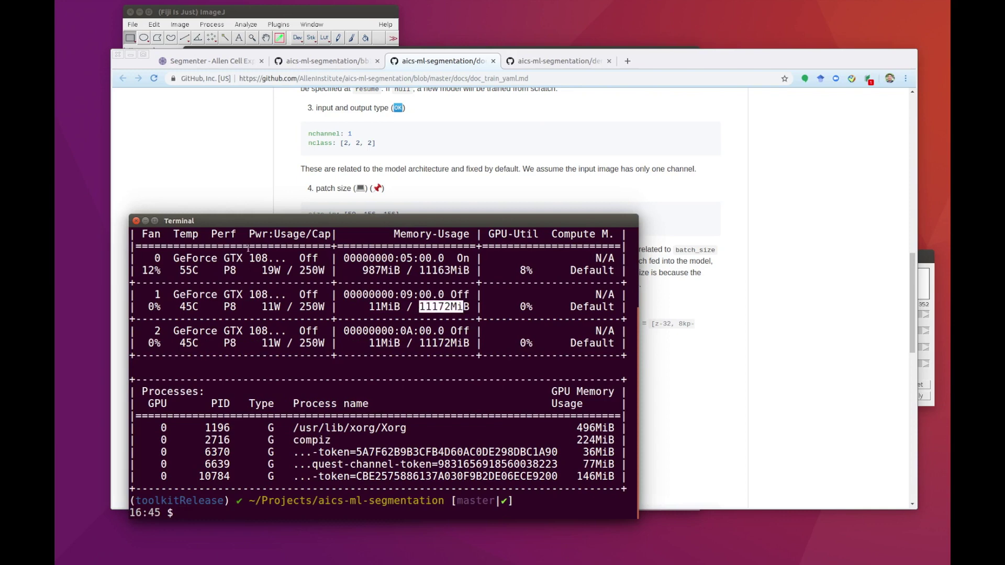
{"action": "left_click", "coordinate": [145, 221]}
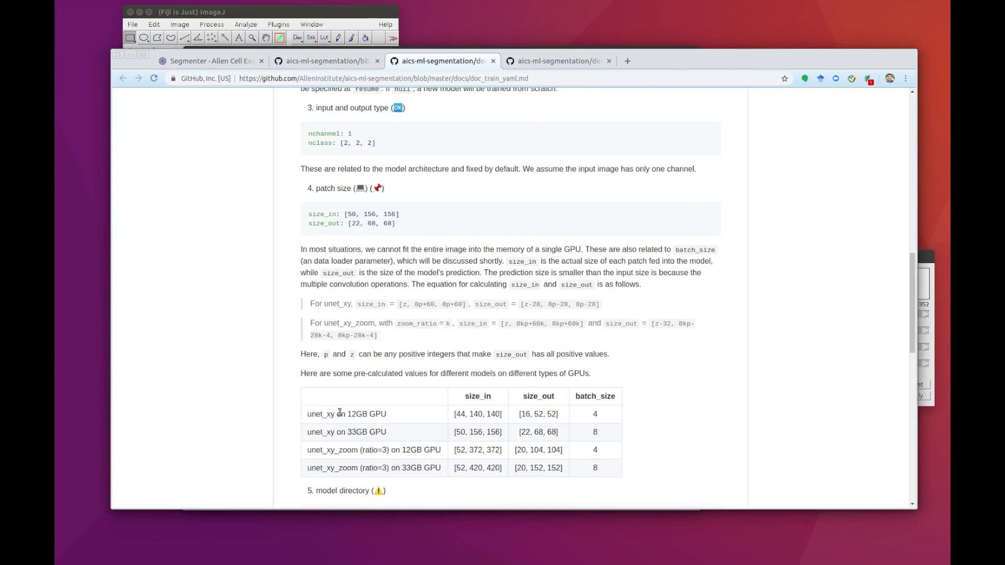
- Copy the documented size_in for unet_xy on a 12GB GPU into train_config.yaml, setting size_in to [44, 140, 140]
{"action": "left_click_drag", "start_coordinate": [312, 417], "coordinate": [463, 422]}
{"action": "left_click", "coordinate": [455, 414]}
{"action": "left_click_drag", "start_coordinate": [455, 414], "coordinate": [502, 415]}
{"action": "right_click", "coordinate": [502, 415]}
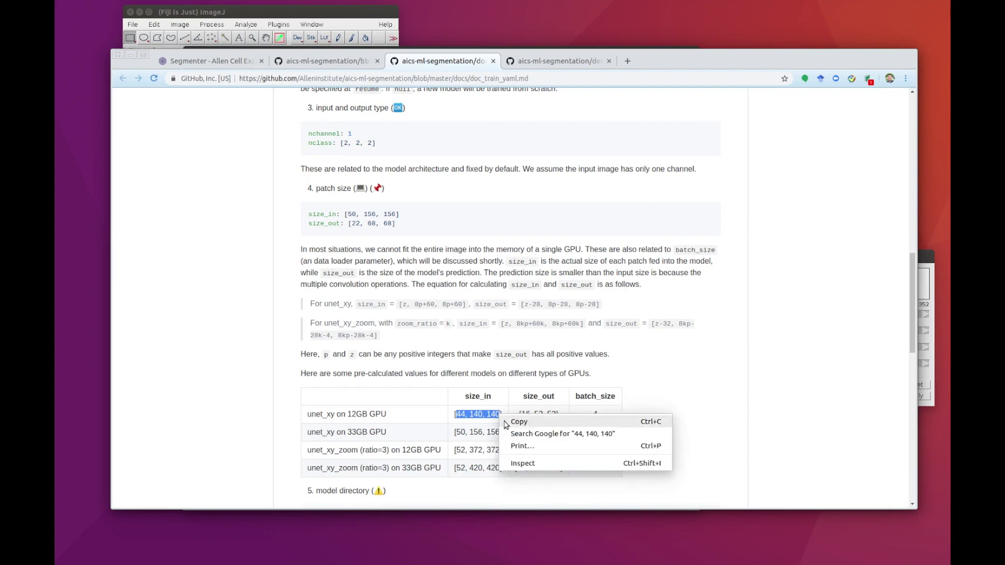
{"action": "left_click", "coordinate": [503, 423]}
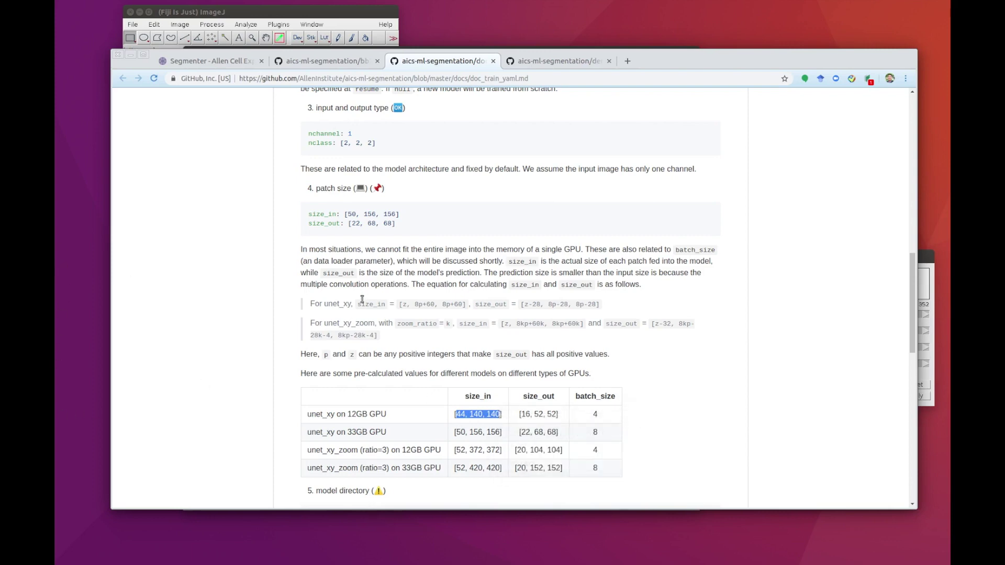
{"action": "key", "text": "alt+Tab"}
{"action": "scroll", "coordinate": [334, 244], "scroll_direction": "up", "scroll_amount": 2}
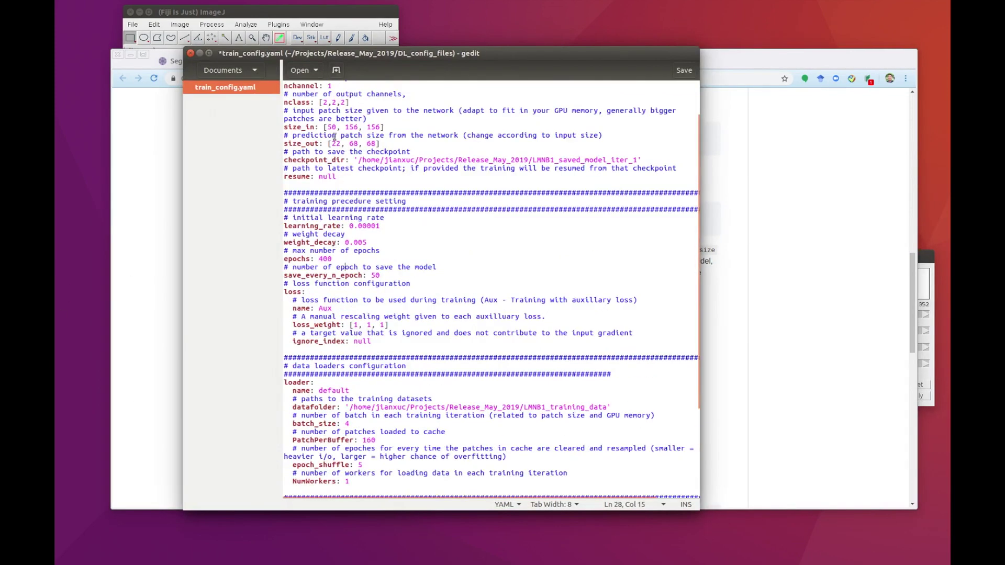
{"action": "left_click_drag", "start_coordinate": [328, 127], "coordinate": [381, 127]}
{"action": "key", "text": "ctrl+v"}
- Copy the matching size_out from the documentation's 12GB GPU row into train_config.yaml, setting it to [16, 52, 52]
{"action": "key", "text": "alt+Tab"}
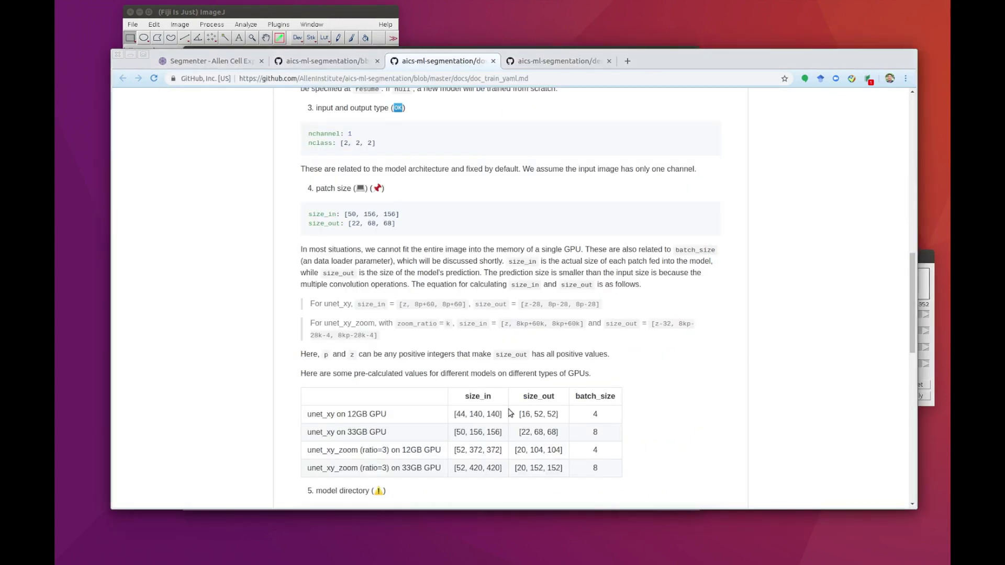
{"action": "left_click_drag", "start_coordinate": [522, 414], "coordinate": [549, 415]}
{"action": "key", "text": "alt+Tab"}
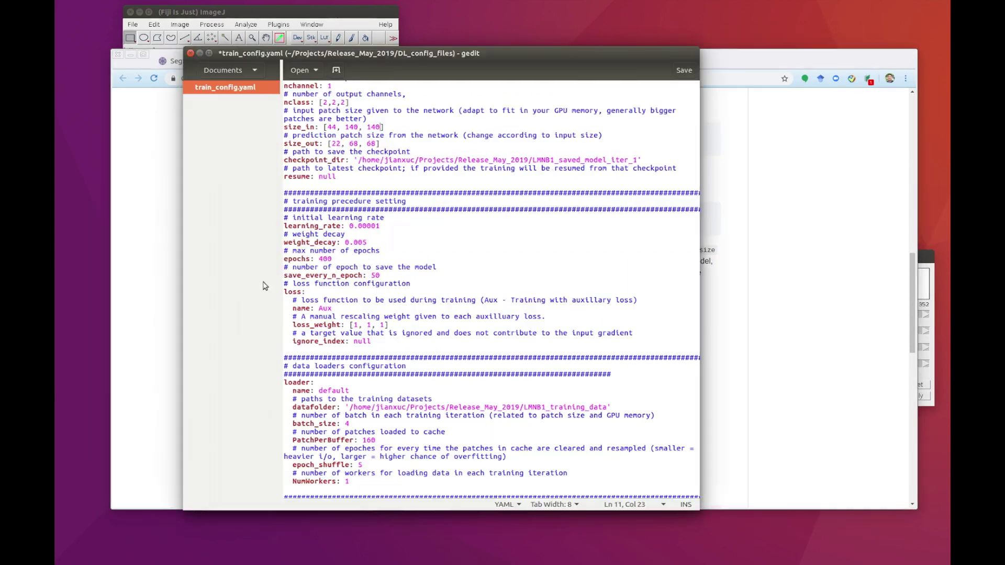
{"action": "left_click_drag", "start_coordinate": [339, 144], "coordinate": [376, 145]}
{"action": "key", "text": "ctrl+v"}
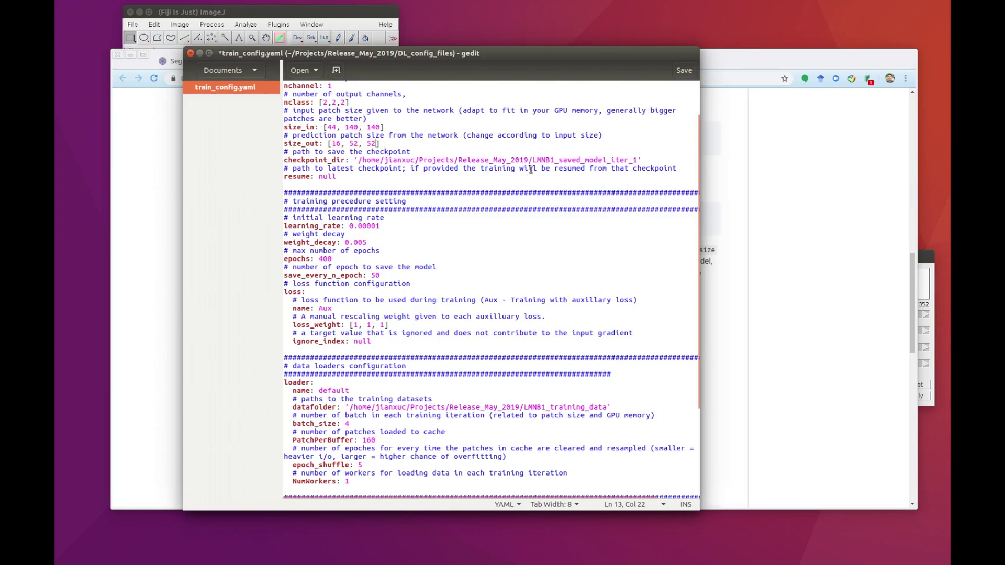
- Compare batch_size in train_config.yaml with the documented value for unet_xy on a 12GB GPU
{"action": "left_click", "coordinate": [531, 169]}
{"action": "scroll", "coordinate": [531, 169], "scroll_direction": "up", "scroll_amount": 2}
{"action": "scroll", "coordinate": [531, 169], "scroll_direction": "down", "scroll_amount": 2}
{"action": "scroll", "coordinate": [531, 169], "scroll_direction": "down", "scroll_amount": 2}
{"action": "left_click", "coordinate": [805, 310]}
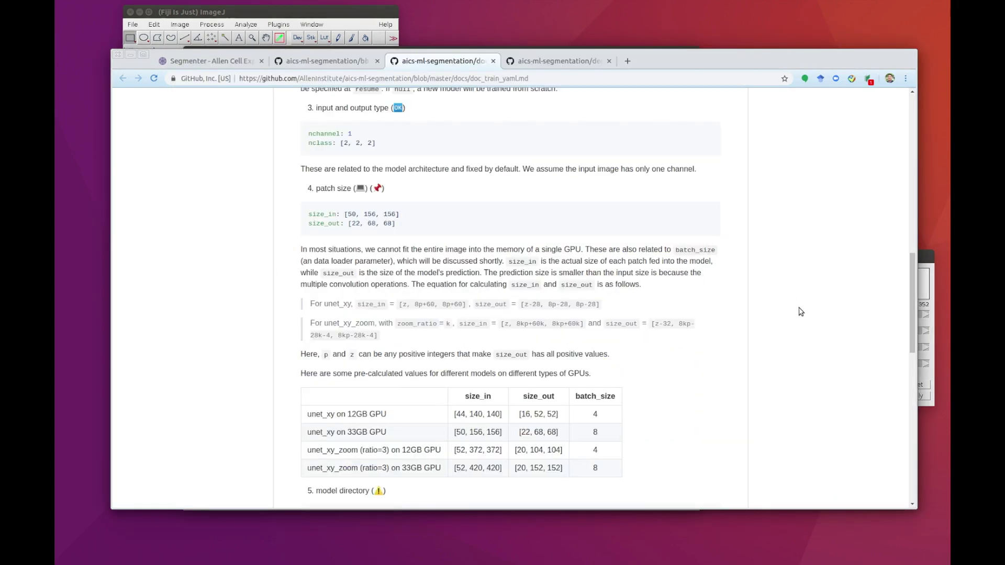
{"action": "scroll", "coordinate": [719, 362], "scroll_direction": "down", "scroll_amount": 1}
{"action": "left_click_drag", "start_coordinate": [580, 371], "coordinate": [616, 371]}
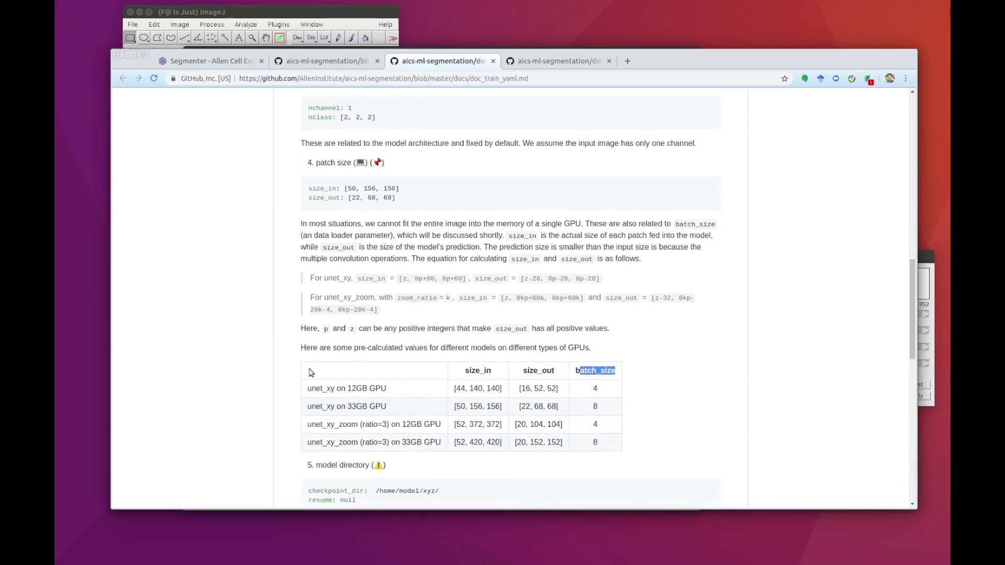
{"action": "key", "text": "alt+Tab"}
{"action": "scroll", "coordinate": [335, 435], "scroll_direction": "down", "scroll_amount": 3}
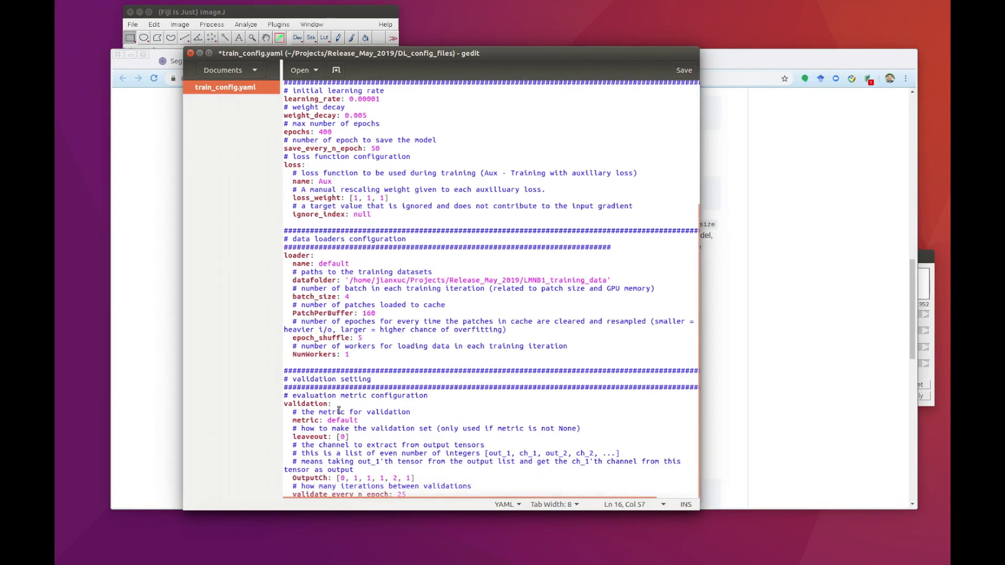
{"action": "left_click_drag", "start_coordinate": [318, 298], "coordinate": [357, 297]}
{"action": "left_click", "coordinate": [365, 298]}
- Skim the documentation's training and data parameter sections and find PatchPerBuffer among the parameters specific to each segmentation problem
{"action": "left_click", "coordinate": [768, 339]}
{"action": "scroll", "coordinate": [767, 339], "scroll_direction": "down", "scroll_amount": 2}
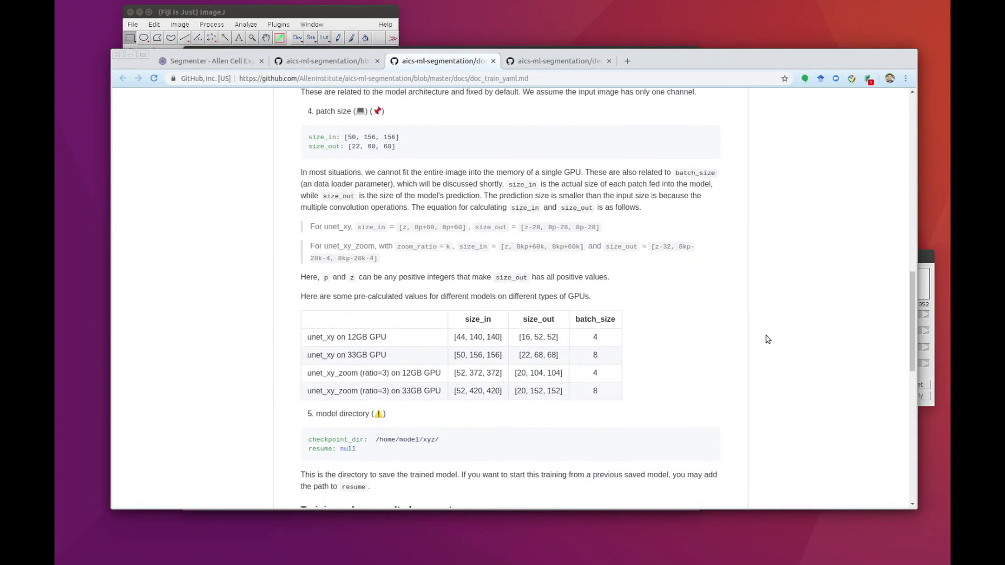
{"action": "scroll", "coordinate": [768, 339], "scroll_direction": "down", "scroll_amount": 5}
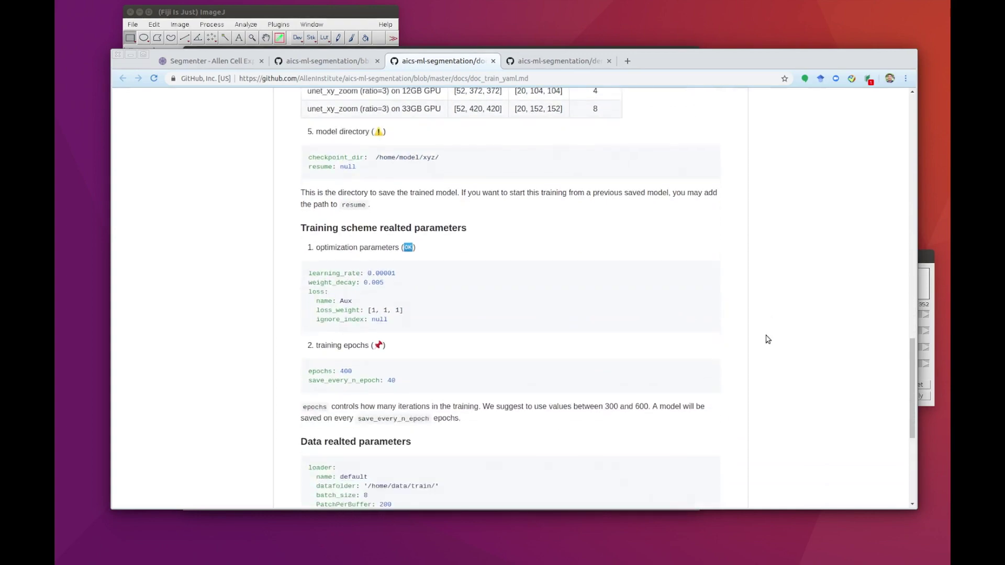
{"action": "scroll", "coordinate": [768, 339], "scroll_direction": "down", "scroll_amount": 4}
{"action": "scroll", "coordinate": [768, 339], "scroll_direction": "up", "scroll_amount": 5}
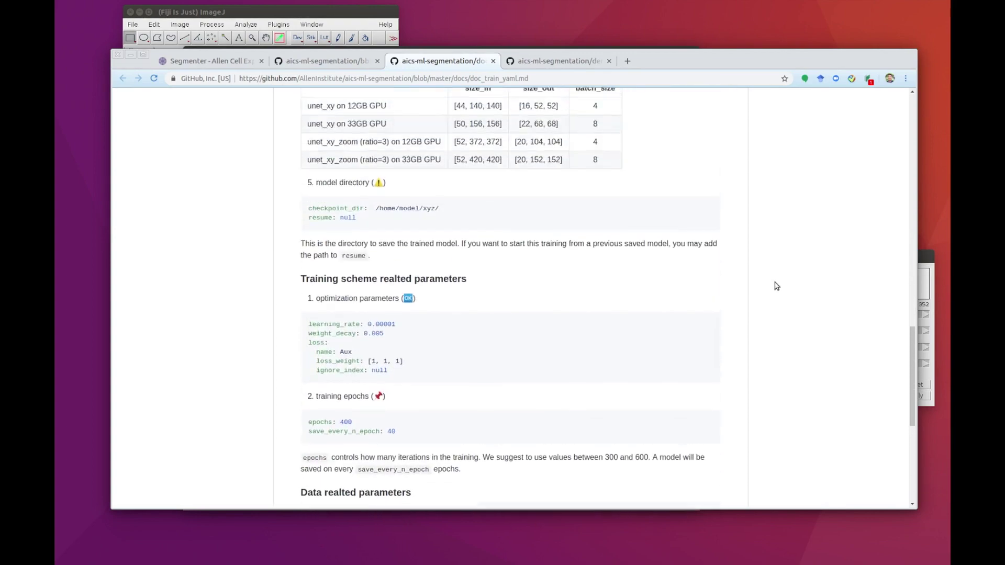
{"action": "scroll", "coordinate": [777, 286], "scroll_direction": "up", "scroll_amount": 18}
{"action": "scroll", "coordinate": [777, 286], "scroll_direction": "up", "scroll_amount": 3}
{"action": "scroll", "coordinate": [777, 286], "scroll_direction": "down", "scroll_amount": 2}
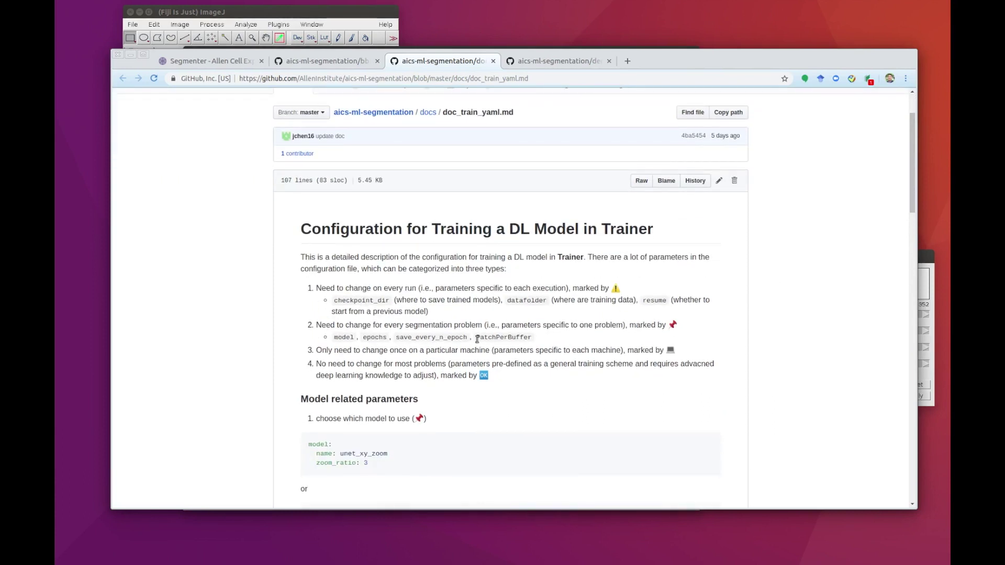
{"action": "left_click_drag", "start_coordinate": [477, 339], "coordinate": [531, 339]}
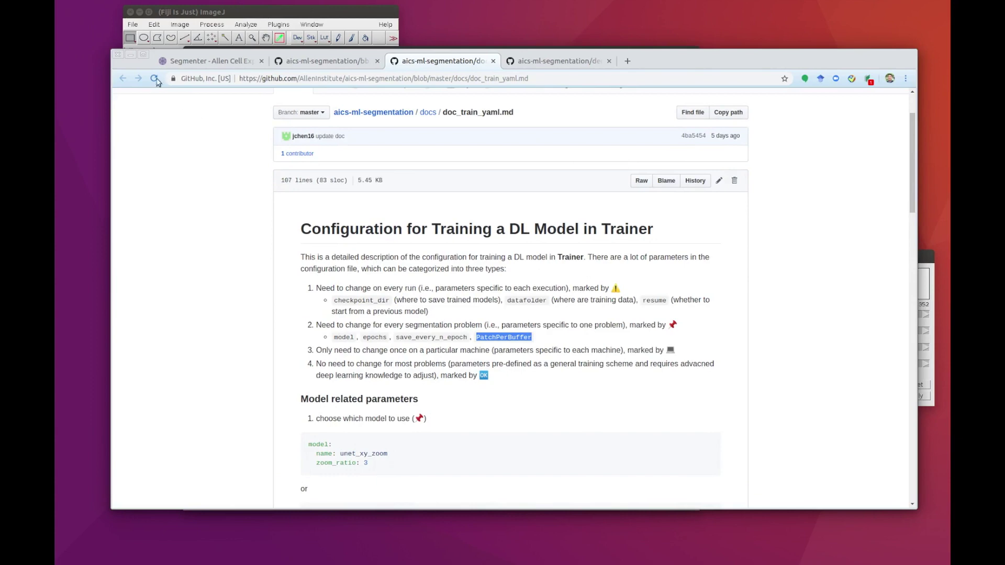
- Locate PatchPerBuffer in train_config.yaml, open the LMNB1_training_data folder and look through its training images
{"action": "left_click", "coordinate": [134, 60]}
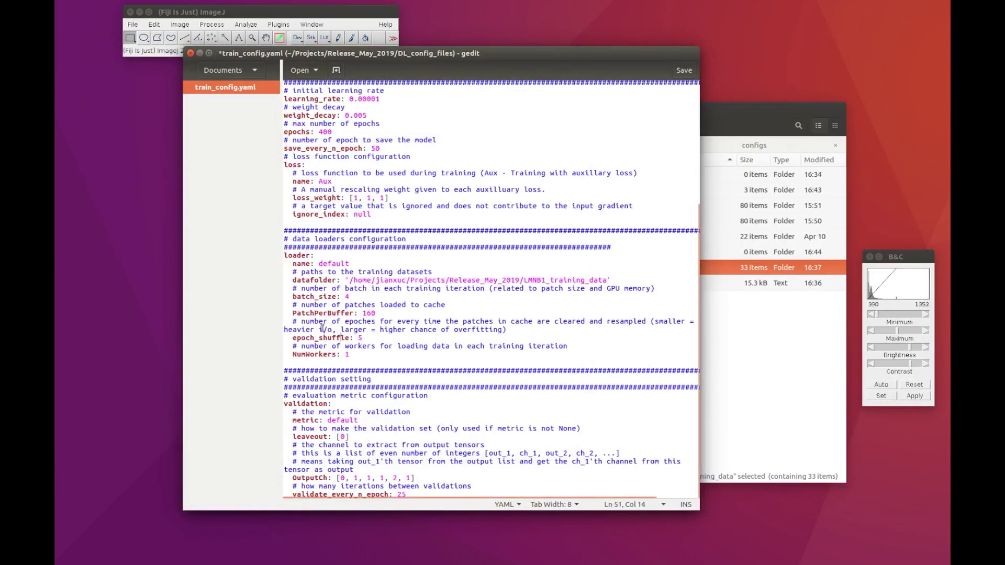
{"action": "left_click_drag", "start_coordinate": [311, 313], "coordinate": [374, 315]}
{"action": "left_click", "coordinate": [749, 369]}
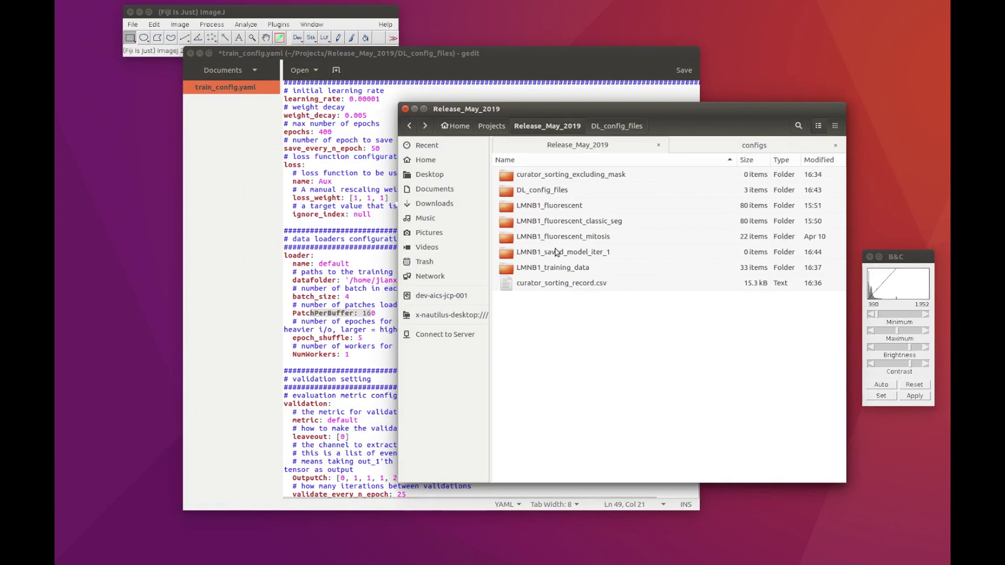
{"action": "double_click", "coordinate": [557, 269]}
{"action": "scroll", "coordinate": [557, 277], "scroll_direction": "down", "scroll_amount": 5}
{"action": "scroll", "coordinate": [555, 306], "scroll_direction": "up", "scroll_amount": 5}
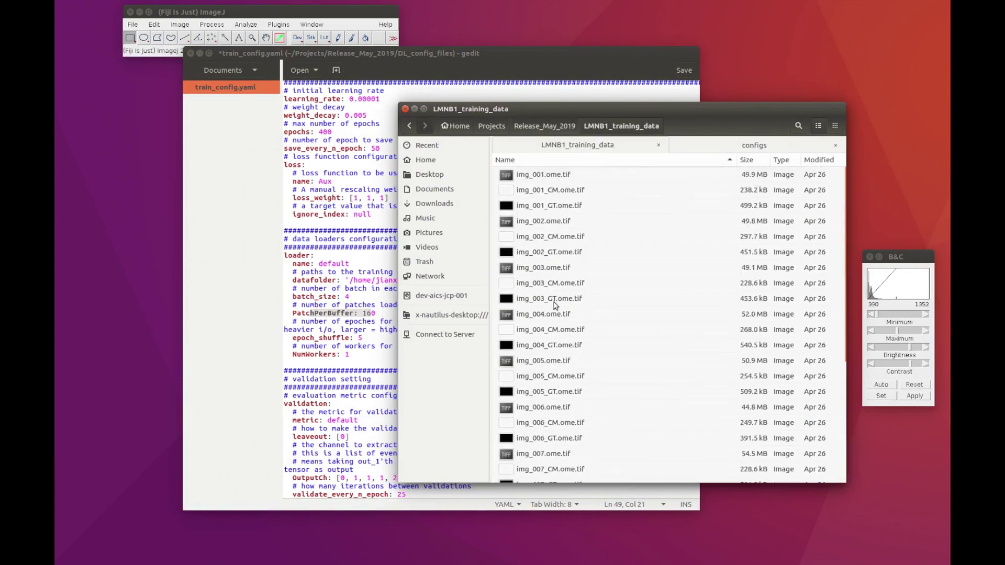
- Set PatchPerBuffer to 200 in train_config.yaml, save and close the file, and switch to the terminal
{"action": "left_click", "coordinate": [341, 321]}
{"action": "left_click", "coordinate": [377, 313]}
{"action": "key", "text": "BackSpace"}
{"action": "key", "text": "BackSpace"}
{"action": "key", "text": "BackSpace"}
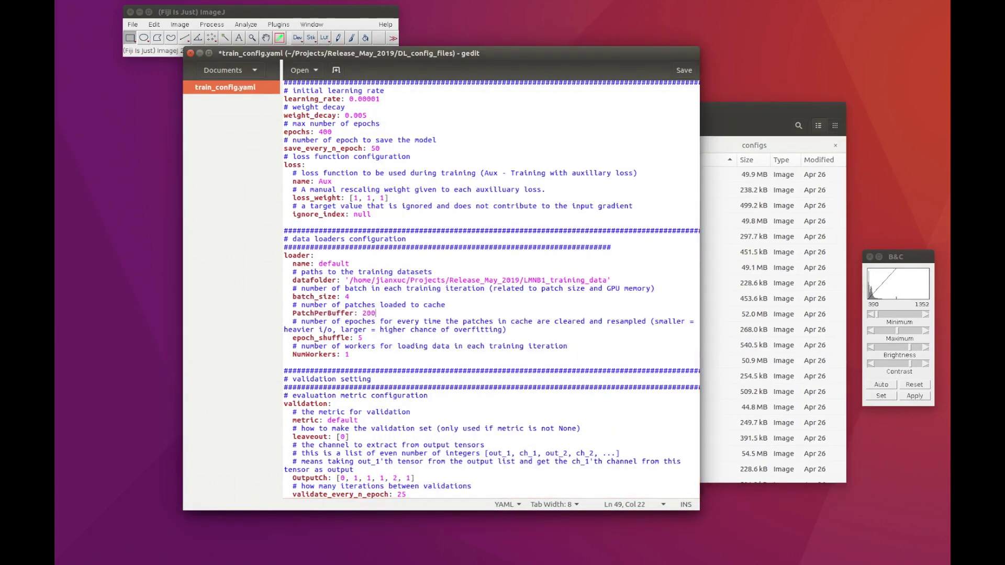
{"action": "type", "text": "200"}
{"action": "key", "text": "ctrl+s"}
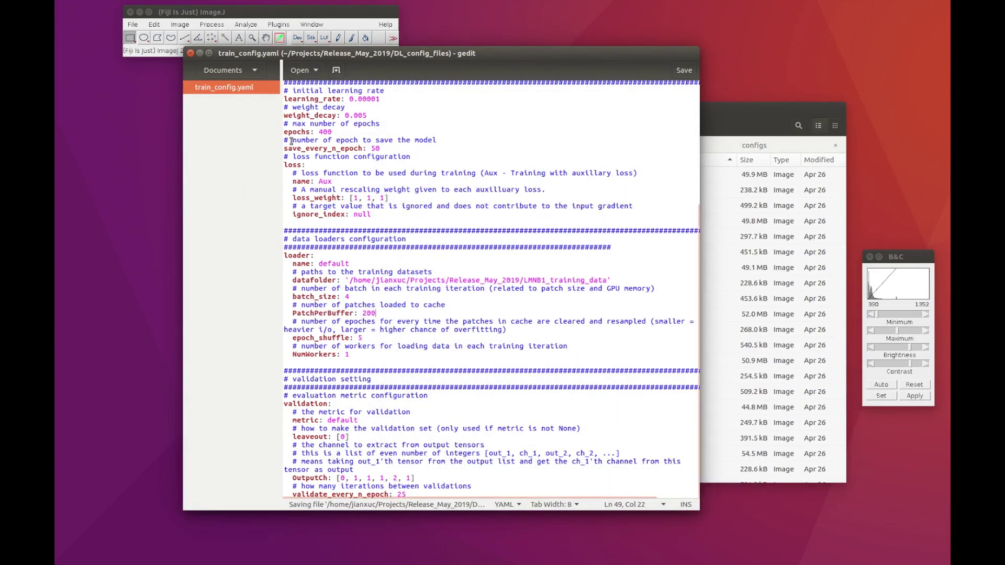
{"action": "left_click", "coordinate": [190, 53]}
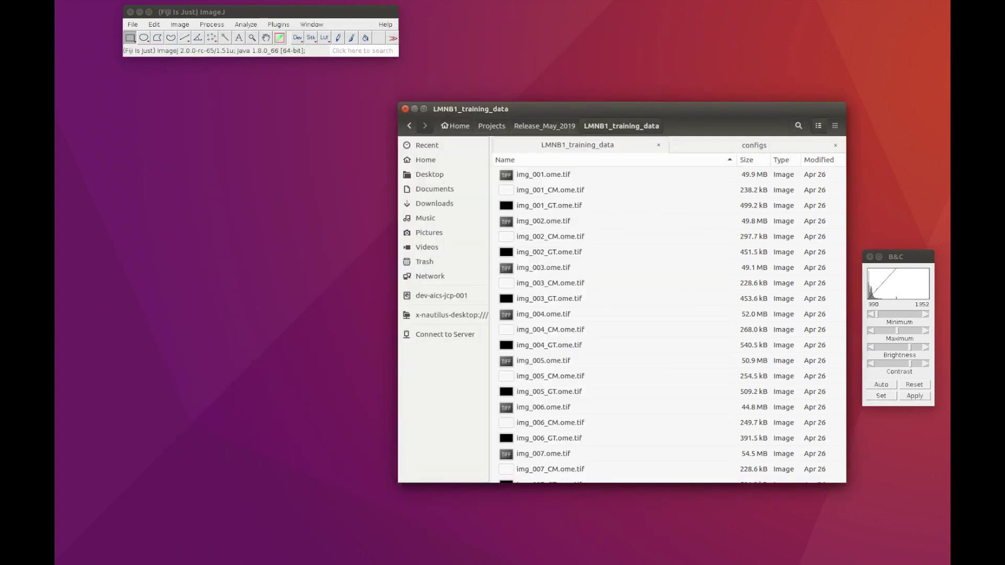
{"action": "key", "text": "alt+Tab"}
{"action": "type", "text": "dl_train"}
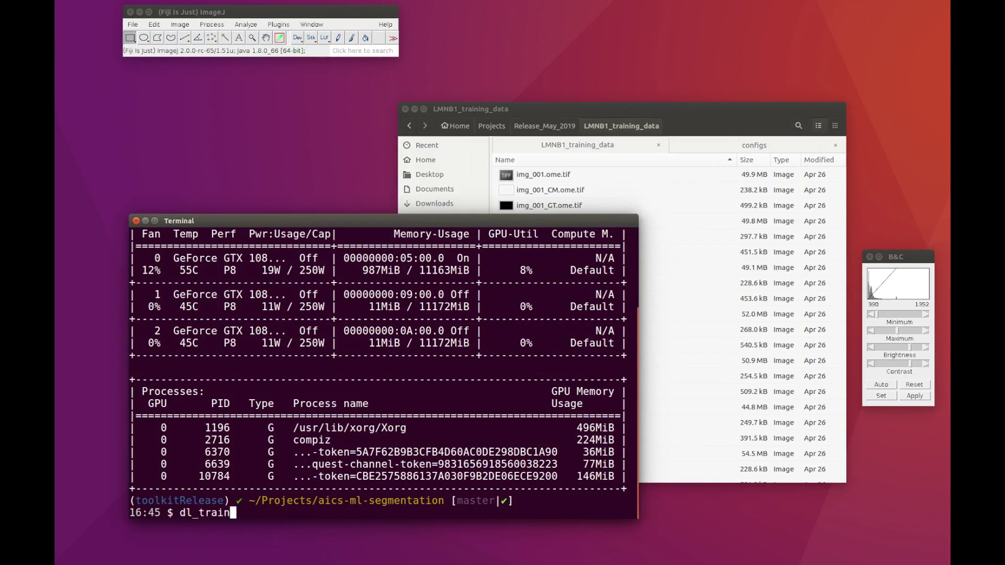
{"action": "key", "text": "BackSpace"}
{"action": "key", "text": "BackSpace"}
{"action": "key", "text": "BackSpace"}
{"action": "key", "text": "BackSpace"}
{"action": "key", "text": "BackSpace"}
{"action": "key", "text": "BackSpace"}
{"action": "key", "text": "BackSpace"}
{"action": "key", "text": "BackSpace"}
- Return to the home directory and begin a cd command into ./Projects/
{"action": "type", "text": "cd"}
{"action": "key", "text": "Return"}
{"action": "type", "text": "cd ./Pro"}
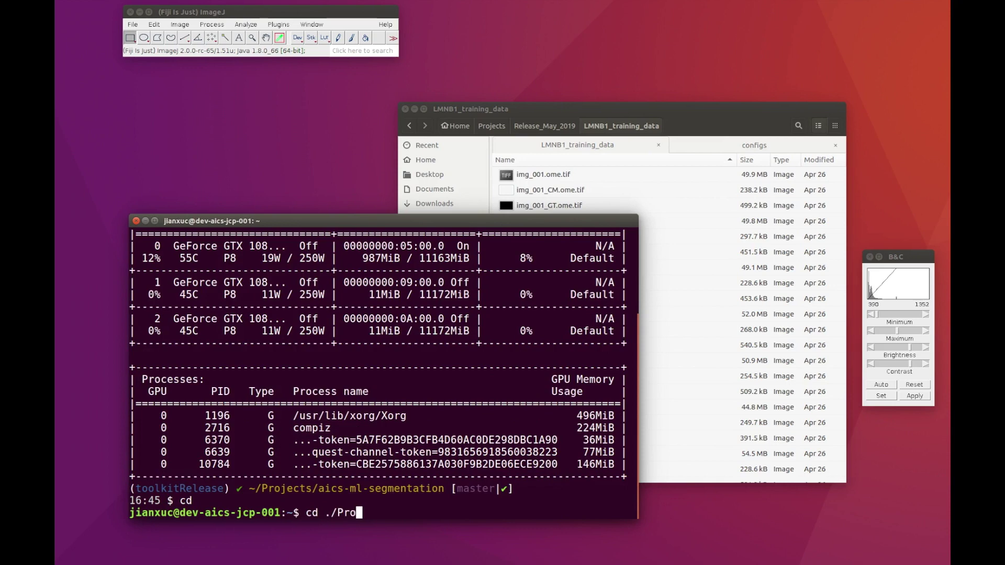
{"action": "key", "text": "Tab"}
{"action": "type", "text": "aics-m"}
{"action": "key", "text": "Tab"}
{"action": "key", "text": "BackSpace"}
{"action": "key", "text": "BackSpace"}
{"action": "key", "text": "BackSpace"}
{"action": "key", "text": "BackSpace"}
{"action": "key", "text": "BackSpace"}
{"action": "key", "text": "BackSpace"}
{"action": "key", "text": "BackSpace"}
{"action": "key", "text": "BackSpace"}
{"action": "key", "text": "BackSpace"}
{"action": "key", "text": "BackSpace"}
{"action": "key", "text": "BackSpace"}
{"action": "key", "text": "BackSpace"}
{"action": "key", "text": "BackSpace"}
{"action": "key", "text": "BackSpace"}
{"action": "key", "text": "BackSpace"}
{"action": "key", "text": "BackSpace"}
{"action": "key", "text": "BackSpace"}
{"action": "key", "text": "BackSpace"}
{"action": "key", "text": "BackSpace"}
- Complete the cd path with Release_May_2019/DL_config_files/ and change into that directory
{"action": "type", "text": "Re"}
{"action": "key", "text": "Tab"}
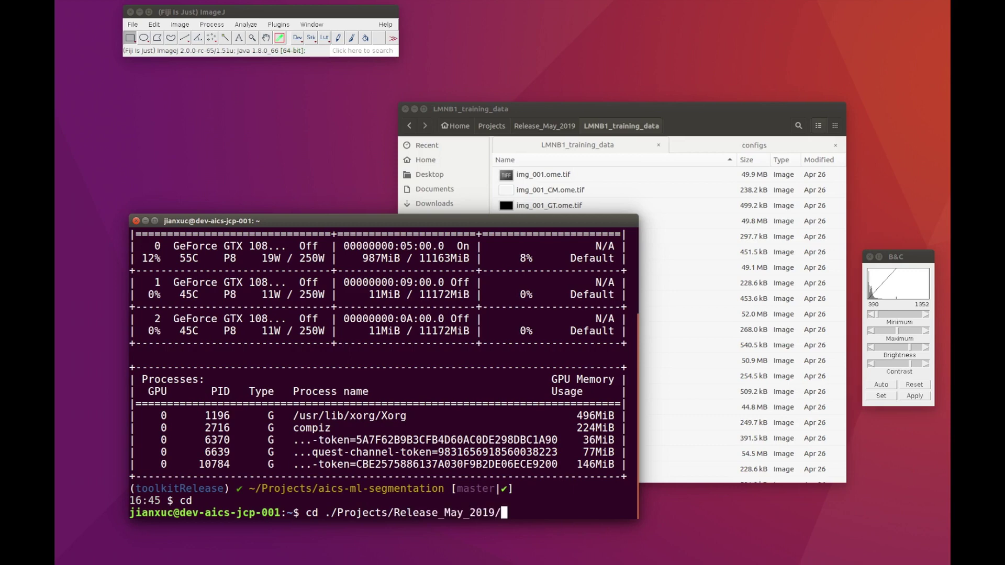
{"action": "type", "text": "DL_c"}
{"action": "key", "text": "Tab"}
{"action": "type", "text": "f"}
{"action": "key", "text": "Tab"}
{"action": "key", "text": "Return"}
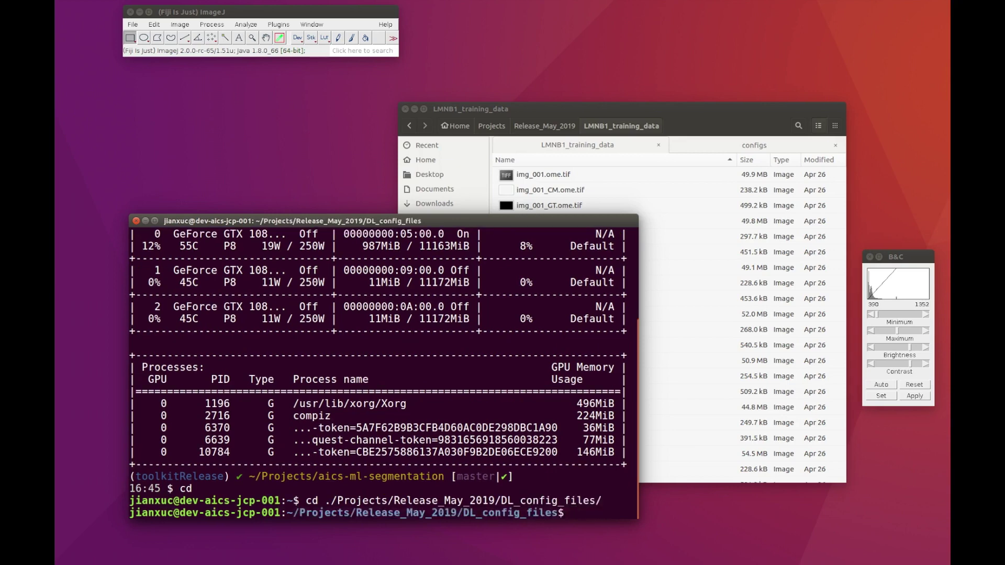
- Start the model training by running dl_train --config train_config.yaml
{"action": "type", "text": "dl_train --config "}
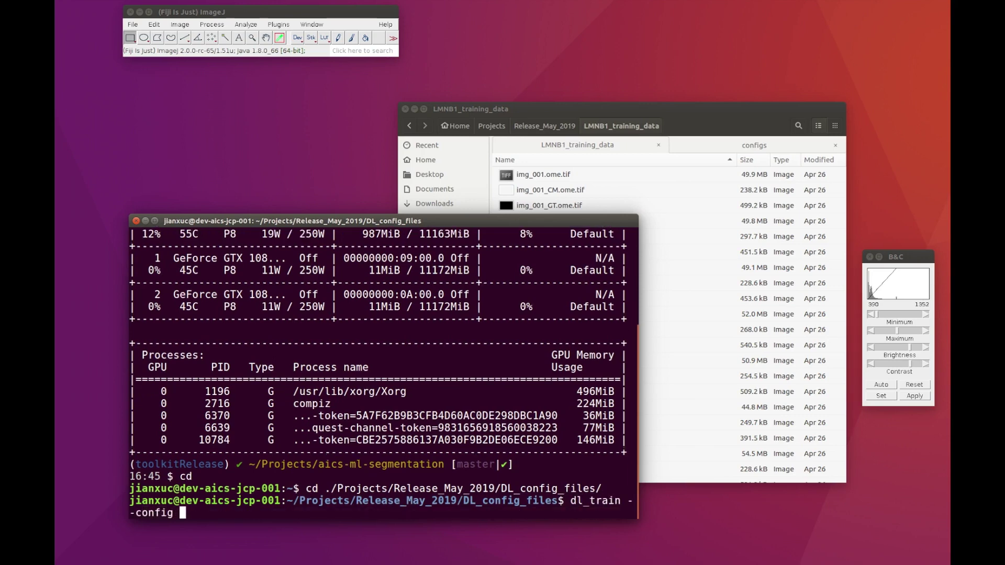
{"action": "type", "text": "tr"}
{"action": "key", "text": "Tab"}
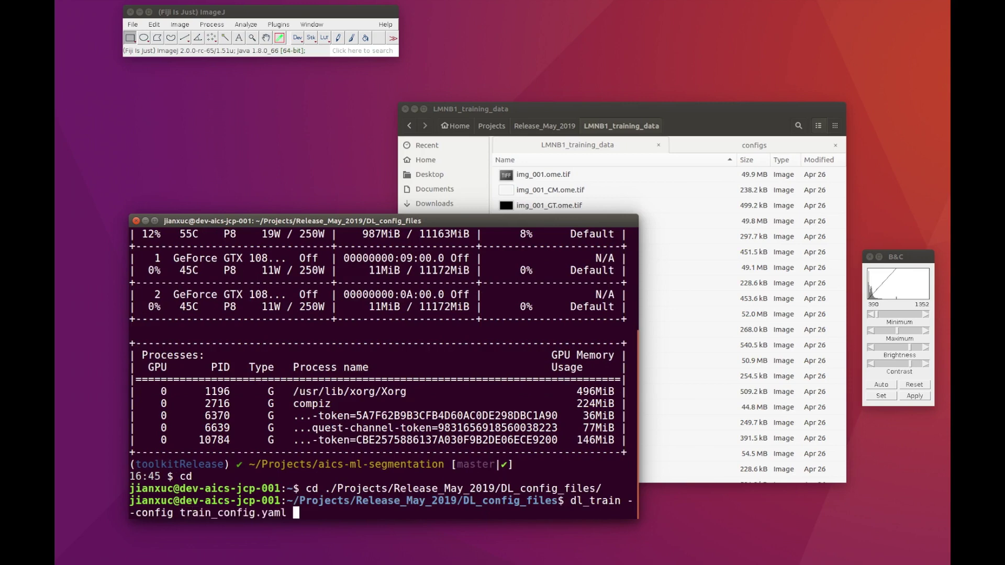
{"action": "key", "text": "Return"}
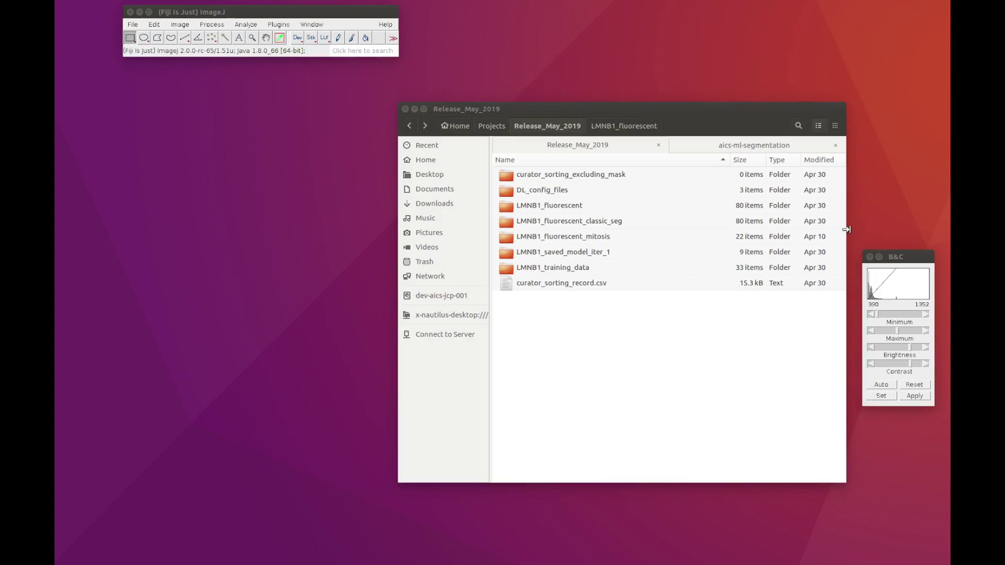
- Look through the checkpoints in LMNB1_saved_model_iter_1, select checkpoint_epoch_400.pytorch and return to the Release_May_2019 folder
{"action": "left_click", "coordinate": [571, 255]}
{"action": "double_click", "coordinate": [570, 257]}
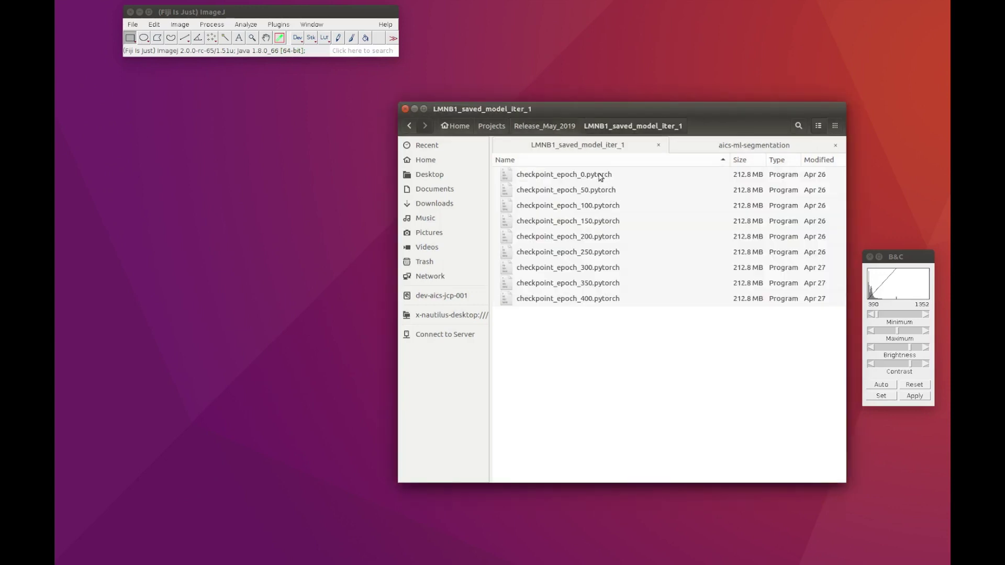
{"action": "left_click", "coordinate": [585, 297]}
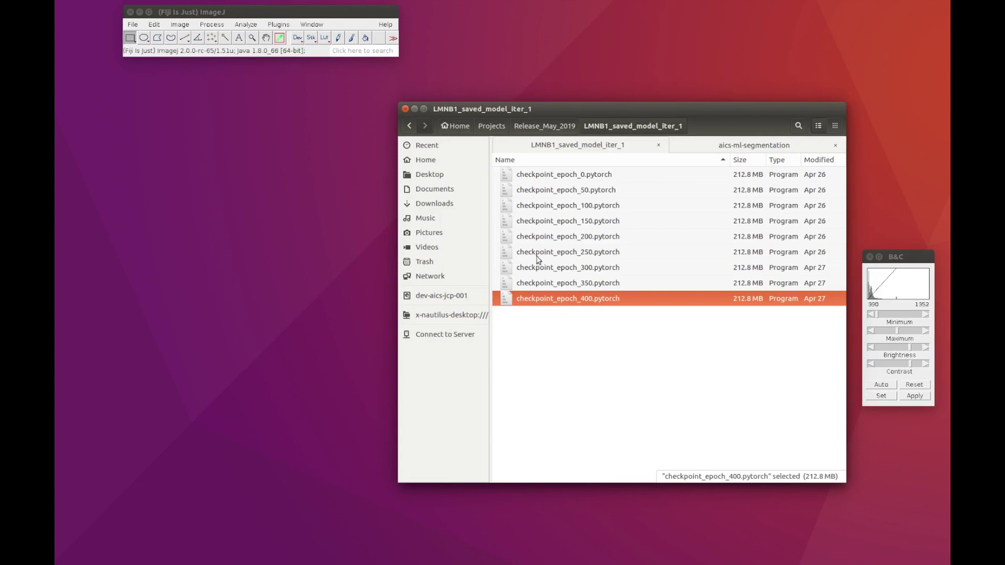
{"action": "left_click", "coordinate": [407, 125]}
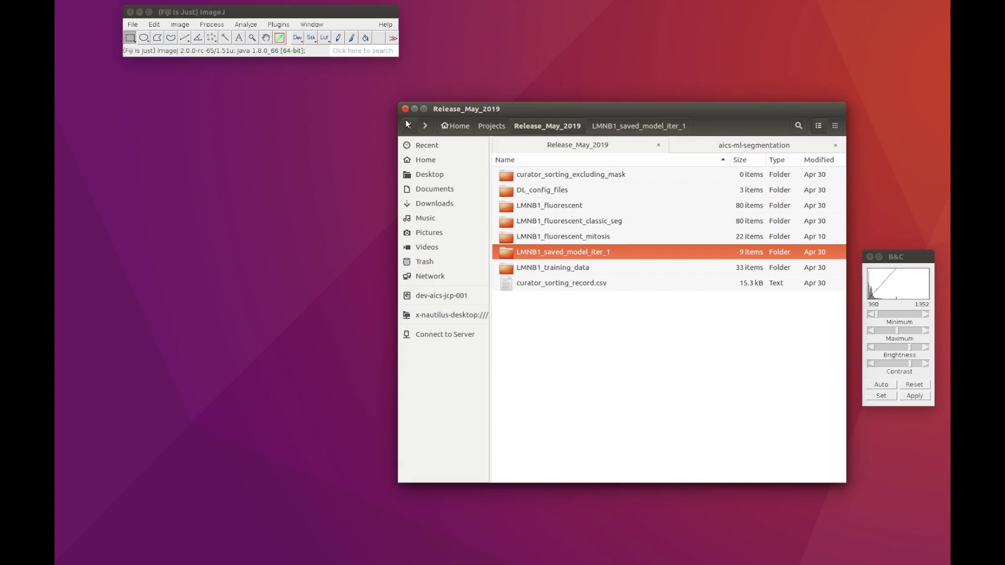
- Copy image_071.tiff from the LMNB1_fluorescent folder
{"action": "right_click", "coordinate": [554, 314]}
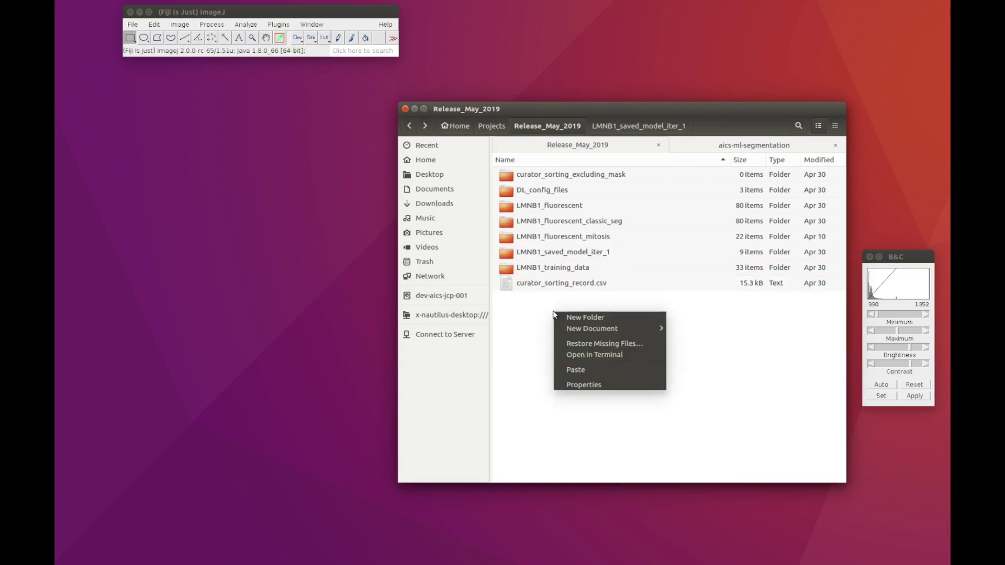
{"action": "left_click", "coordinate": [546, 205]}
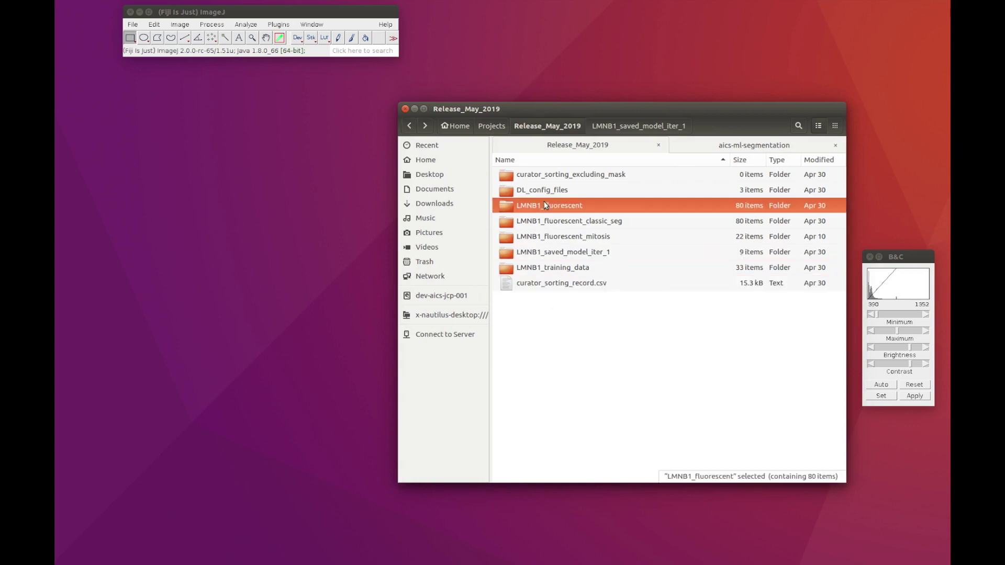
{"action": "double_click", "coordinate": [544, 204]}
{"action": "scroll", "coordinate": [579, 280], "scroll_direction": "down", "scroll_amount": 15}
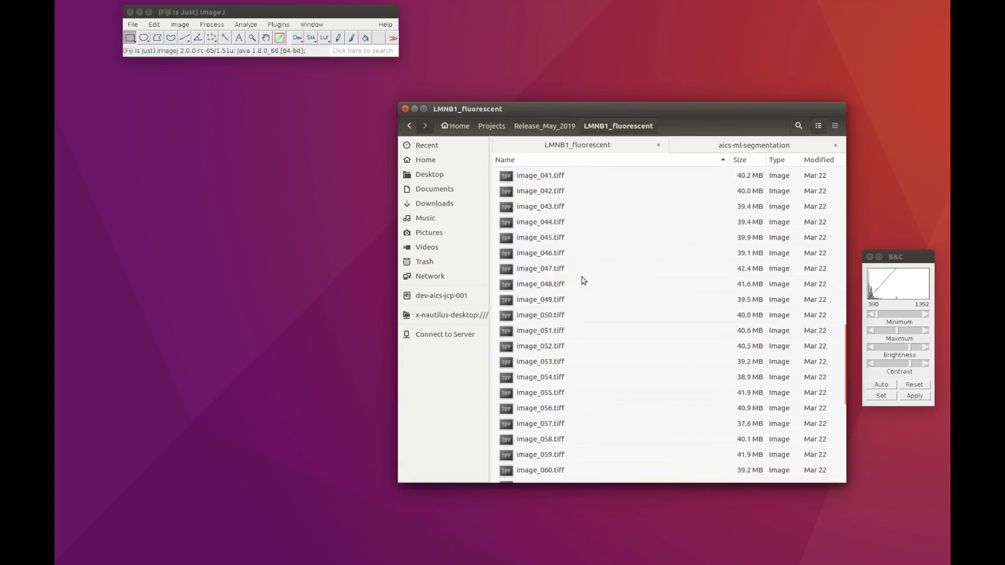
{"action": "right_click", "coordinate": [556, 461]}
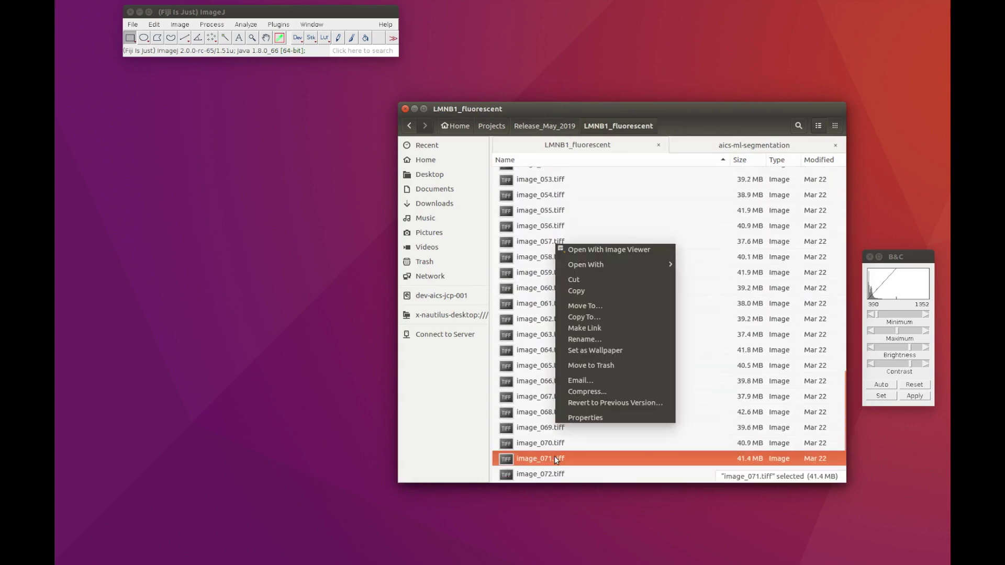
{"action": "left_click", "coordinate": [582, 293]}
- Create a new folder named LMNB1_test in Release_May_2019
{"action": "left_click", "coordinate": [545, 126]}
{"action": "right_click", "coordinate": [543, 336]}
{"action": "left_click", "coordinate": [545, 349]}
{"action": "type", "text": "L"}
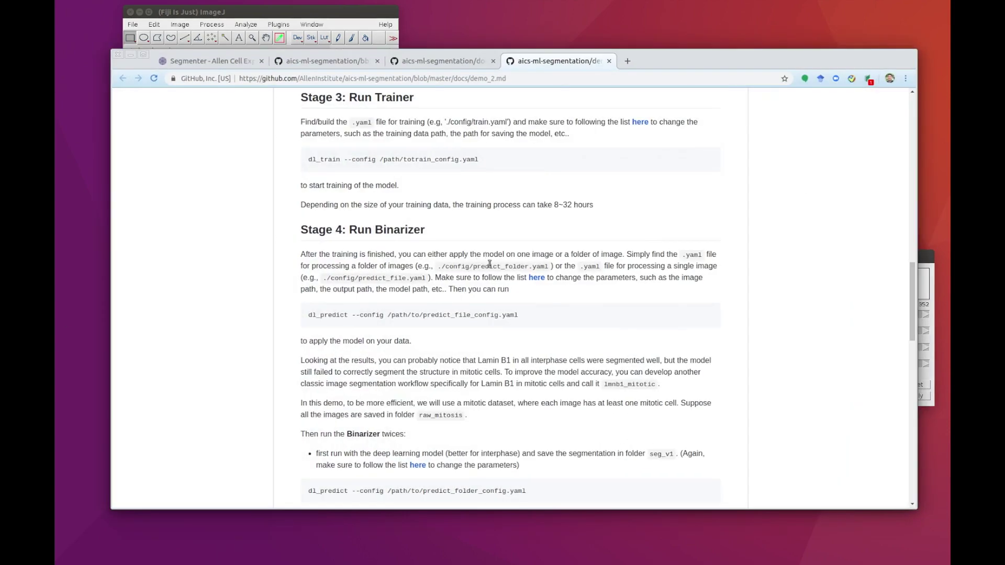
- Highlight the example prediction configuration files under Stage 4: Run Binarizer and open the linked parameter documentation in a new tab
{"action": "left_click_drag", "start_coordinate": [490, 266], "coordinate": [522, 266]}
{"action": "left_click_drag", "start_coordinate": [370, 278], "coordinate": [410, 277]}
{"action": "right_click", "coordinate": [539, 279]}
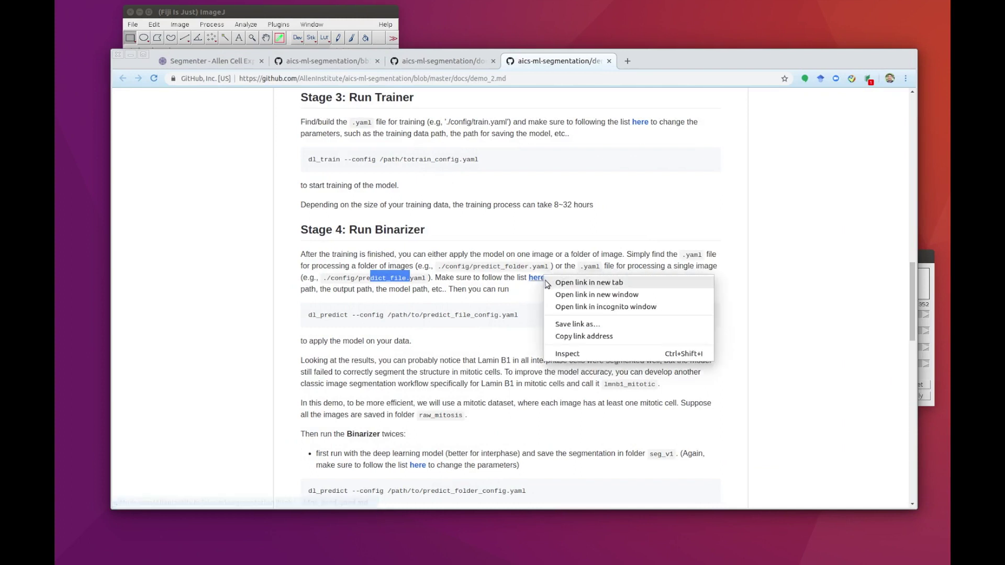
{"action": "left_click", "coordinate": [555, 284]}
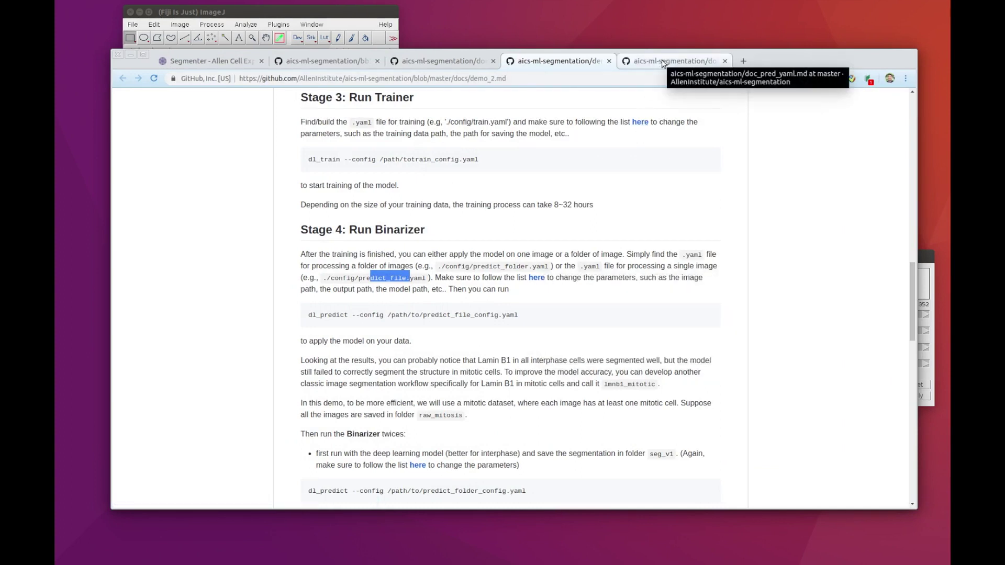
{"action": "left_click", "coordinate": [662, 62]}
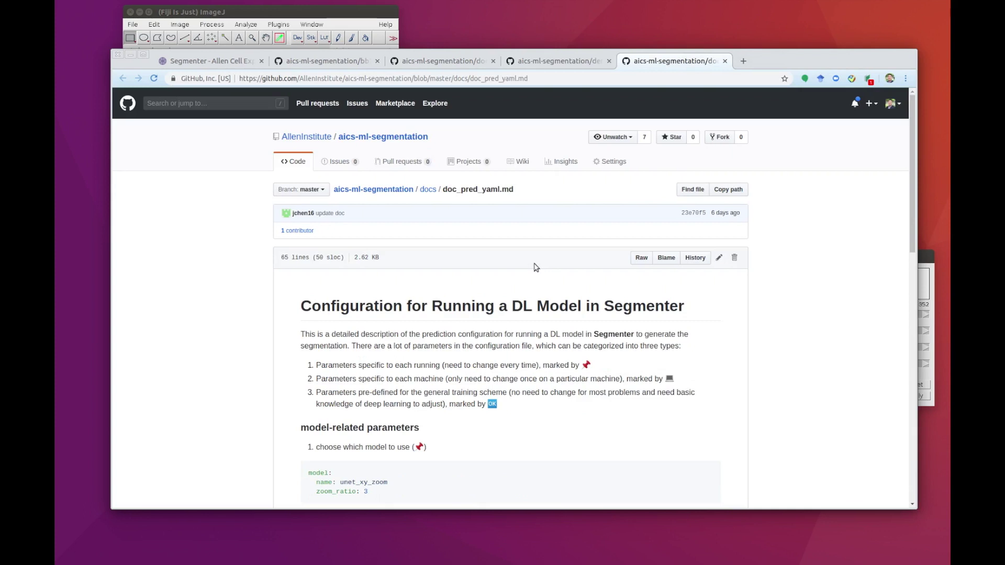
- Read the prediction configuration page's parameter categories and the model-related parameters, including model choice and patch size
{"action": "scroll", "coordinate": [536, 267], "scroll_direction": "down", "scroll_amount": 3}
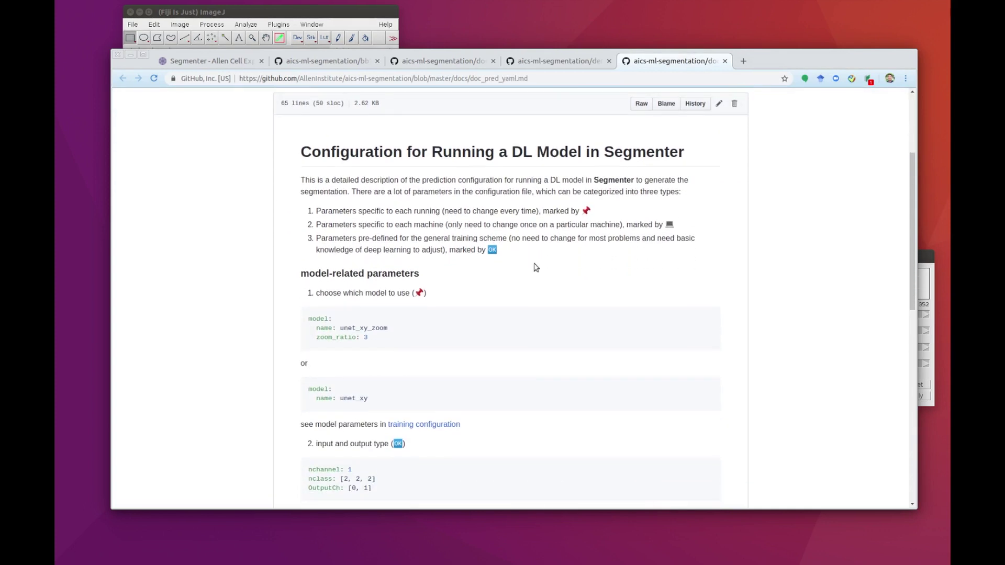
{"action": "left_click_drag", "start_coordinate": [568, 213], "coordinate": [675, 225]}
{"action": "left_click", "coordinate": [555, 292]}
{"action": "scroll", "coordinate": [557, 355], "scroll_direction": "down", "scroll_amount": 1}
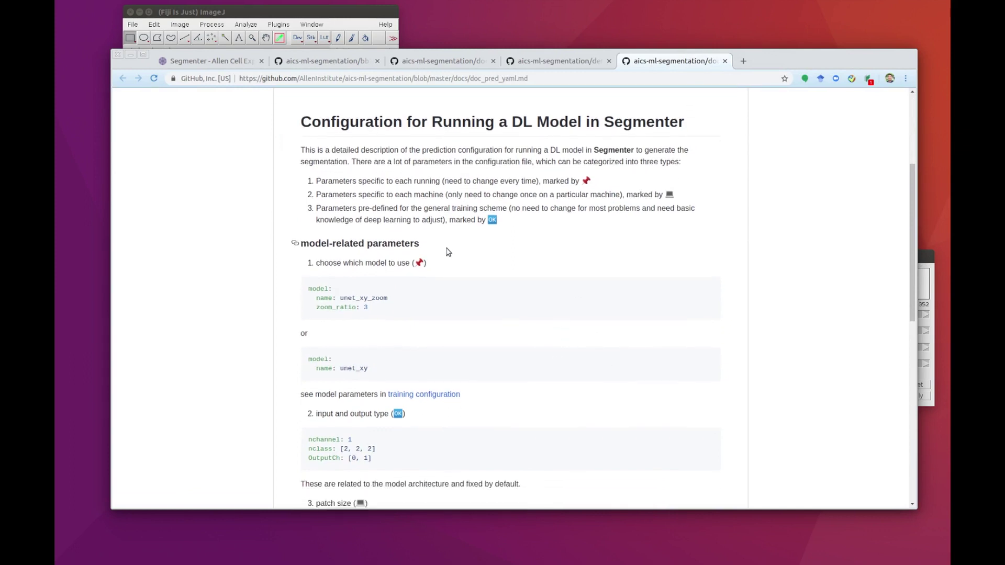
{"action": "scroll", "coordinate": [448, 253], "scroll_direction": "down", "scroll_amount": 2}
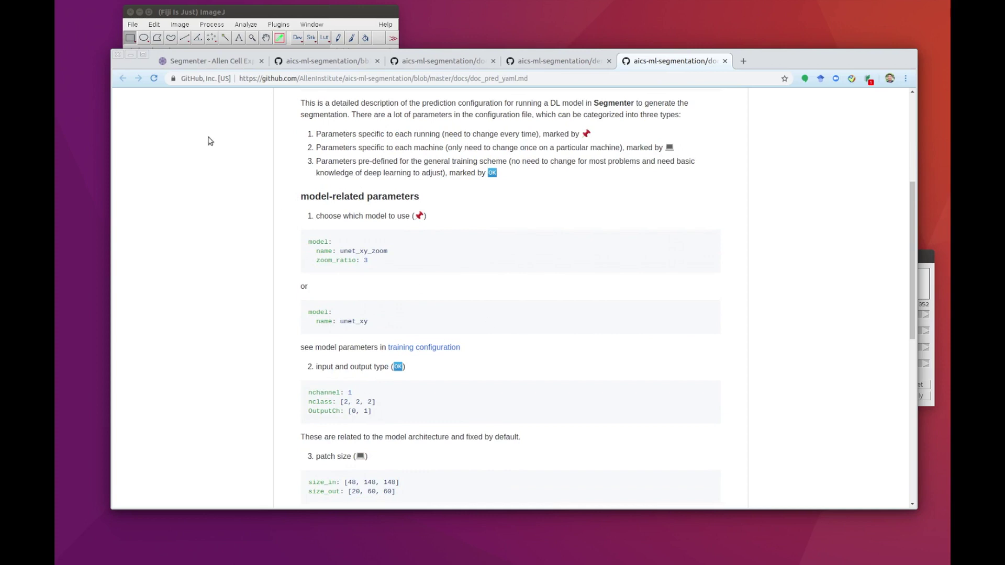
- Open predict_file_config.yaml from the DL_config_files folder in gedit
{"action": "left_click", "coordinate": [132, 55]}
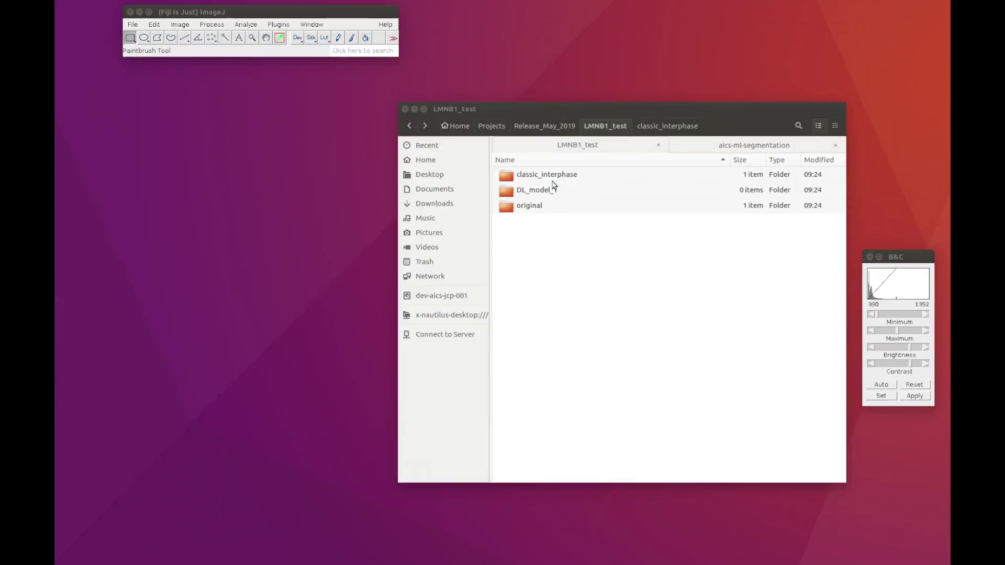
{"action": "left_click", "coordinate": [547, 125]}
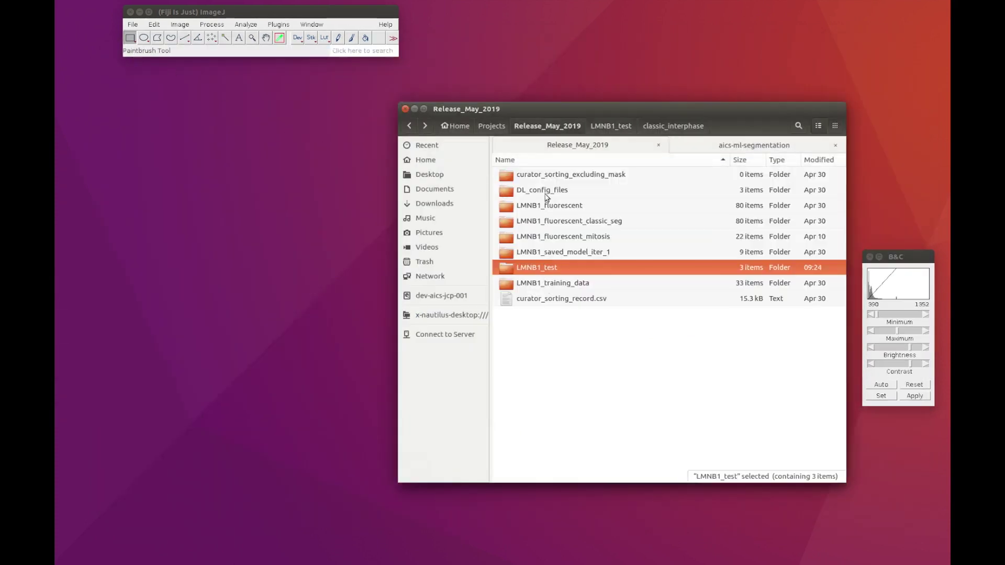
{"action": "double_click", "coordinate": [546, 192]}
{"action": "right_click", "coordinate": [546, 172]}
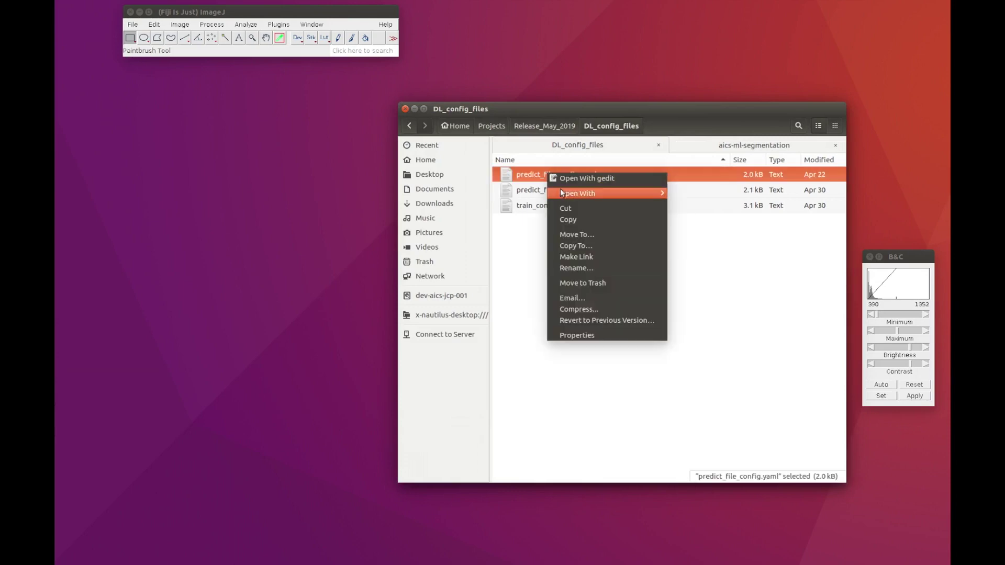
{"action": "left_click", "coordinate": [614, 178]}
{"action": "left_click_drag", "start_coordinate": [381, 13], "coordinate": [430, 73]}
- Replace the model_path value in predict_file_config.yaml with the copied full path of the LMNB1_saved_model_iter_1 folder
{"action": "left_click_drag", "start_coordinate": [262, 154], "coordinate": [315, 163]}
{"action": "key", "text": "Delete"}
{"action": "left_click", "coordinate": [727, 339]}
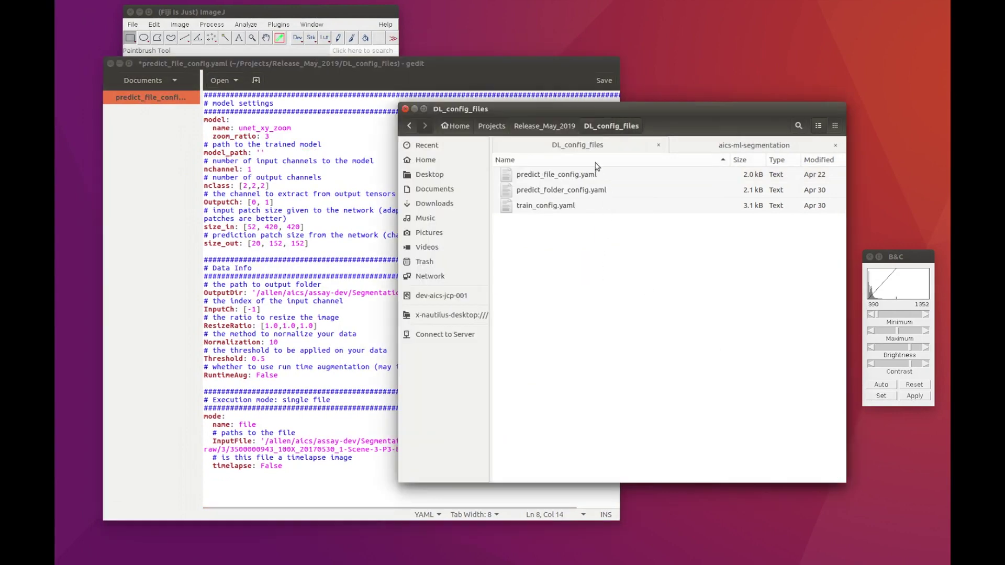
{"action": "left_click", "coordinate": [564, 131]}
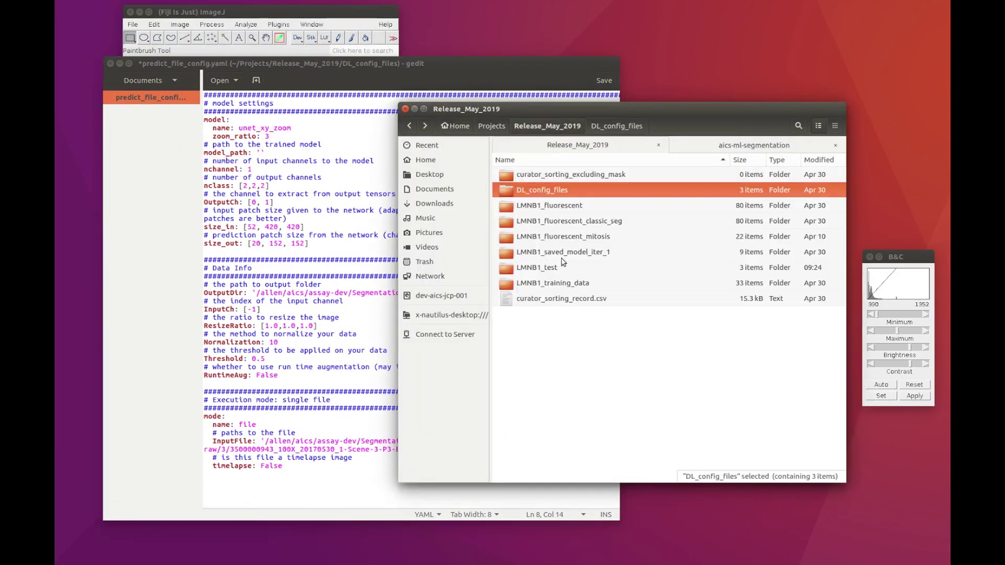
{"action": "double_click", "coordinate": [571, 253]}
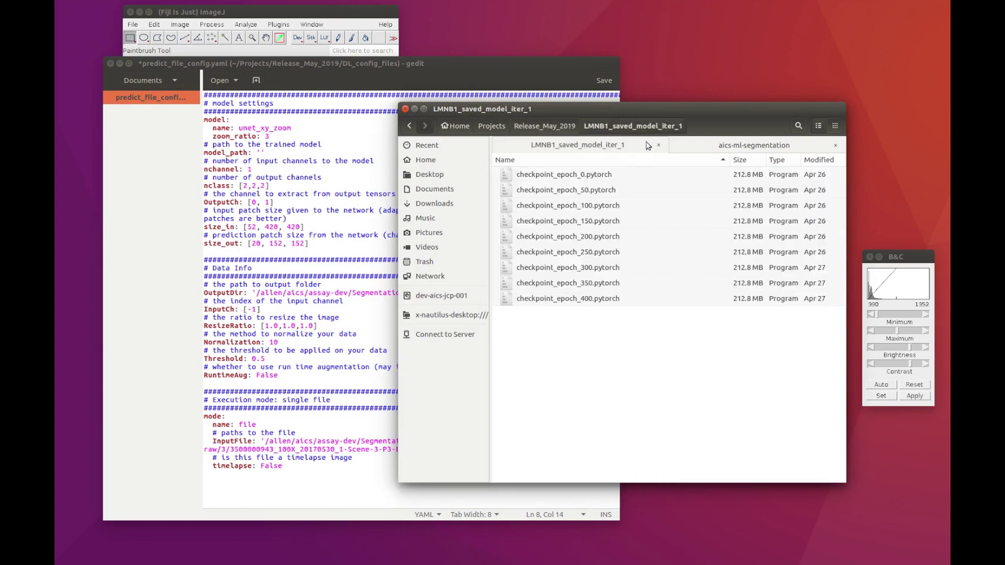
{"action": "right_click", "coordinate": [649, 127]}
{"action": "left_click", "coordinate": [671, 170]}
{"action": "left_click", "coordinate": [361, 178]}
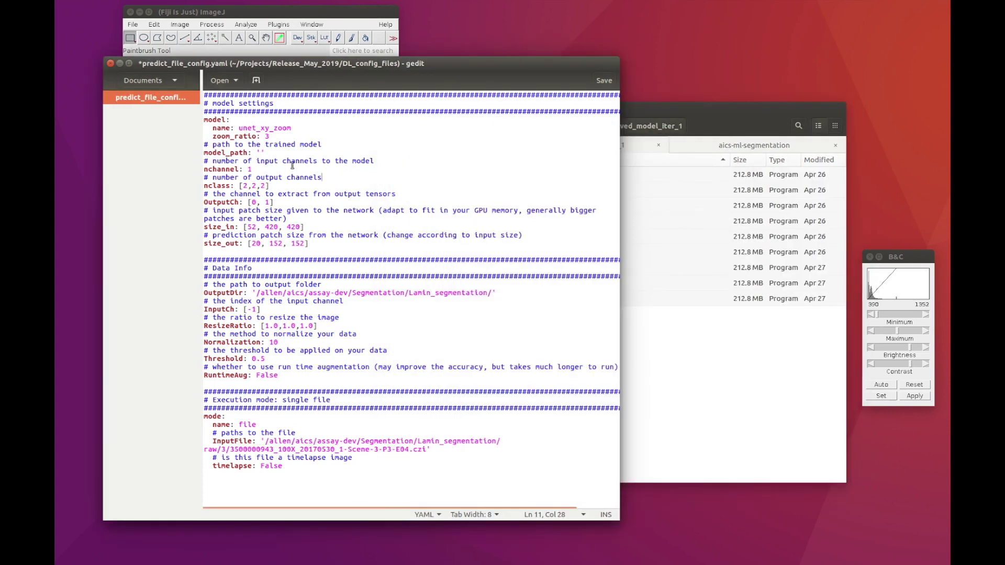
{"action": "left_click", "coordinate": [259, 149]}
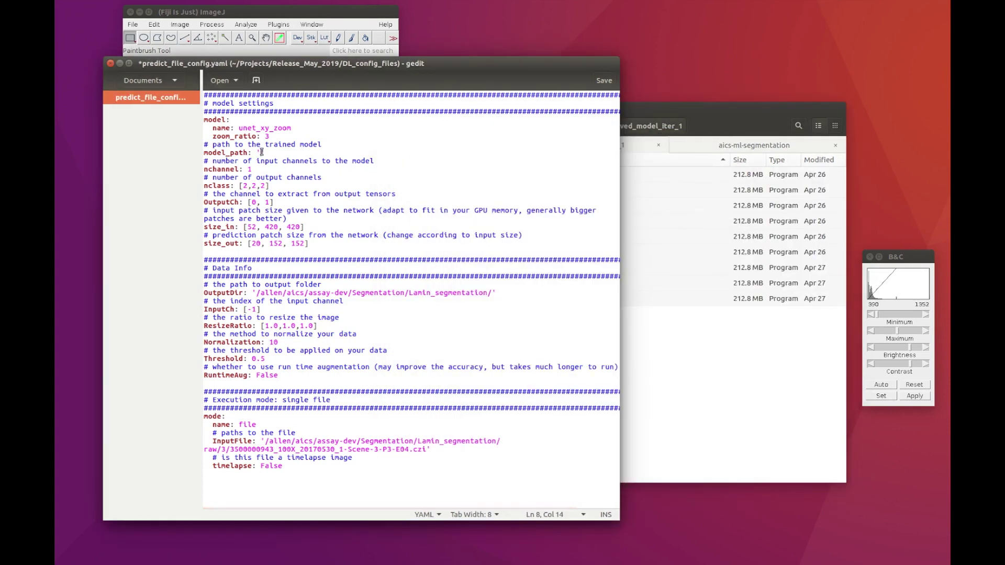
{"action": "key", "text": "ctrl+v"}
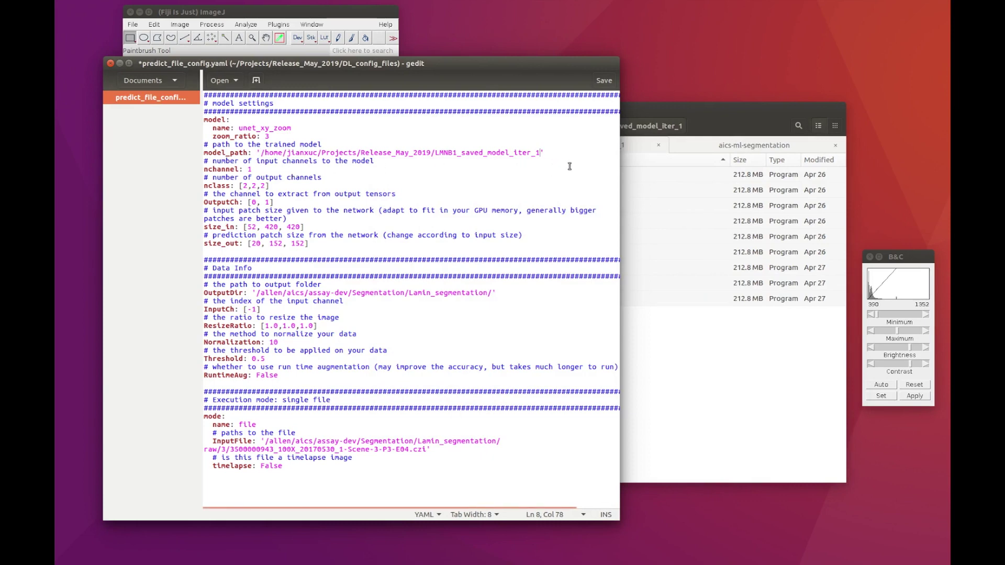
- Append the checkpoint file name /checkpoint_epoch_400.pytorch to the model_path value in predict_file_config.yaml
{"action": "left_click", "coordinate": [681, 385]}
{"action": "left_click", "coordinate": [571, 298]}
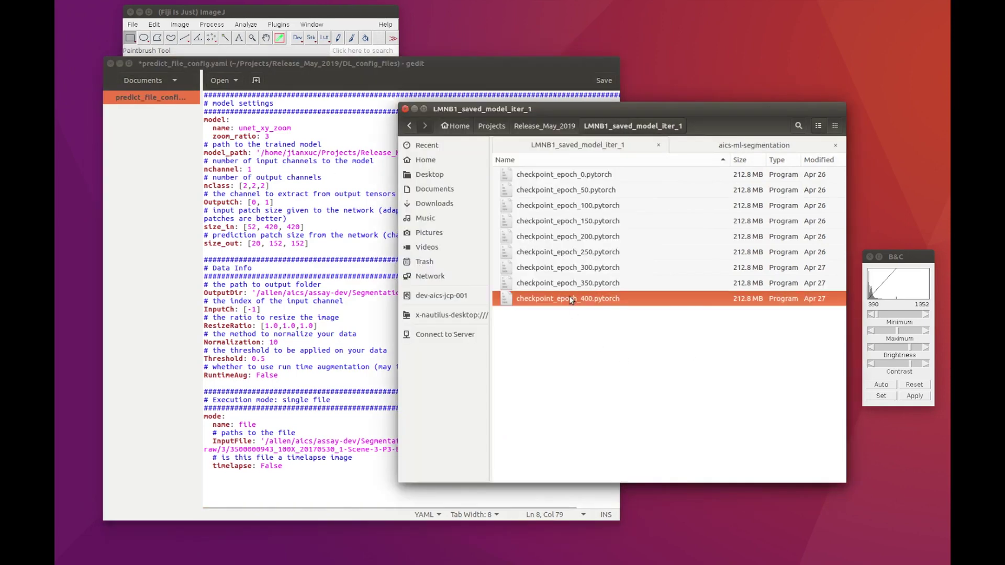
{"action": "right_click", "coordinate": [571, 298]}
{"action": "key", "text": "Escape"}
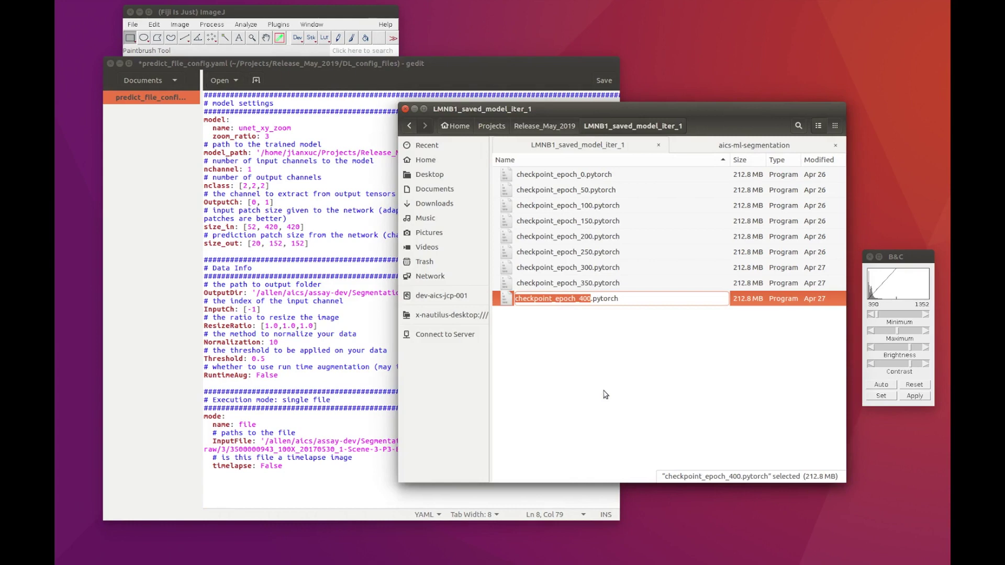
{"action": "left_click", "coordinate": [605, 394]}
{"action": "key", "text": "alt+Tab"}
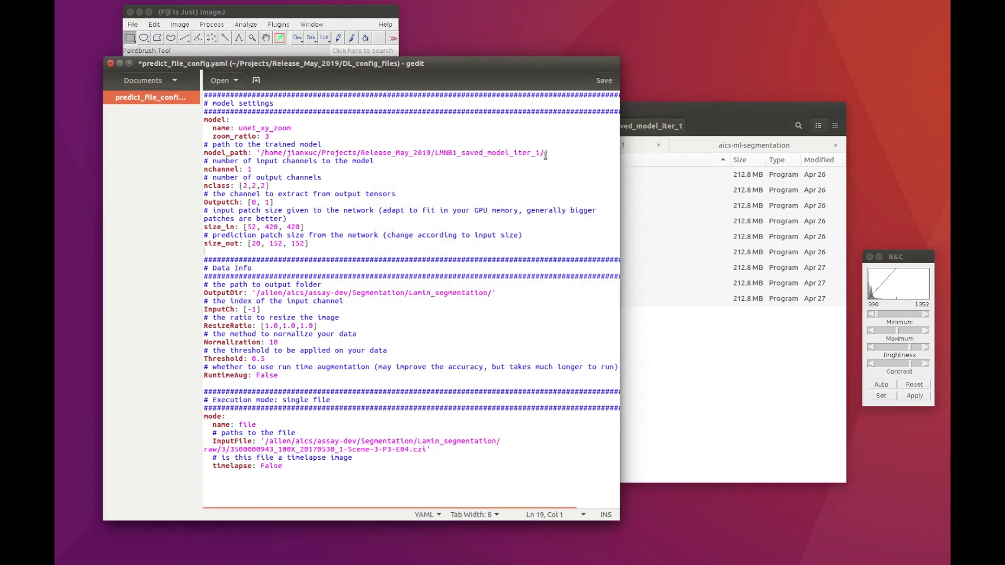
{"action": "key", "text": "ctrl+v"}
{"action": "type", "text": ".p"}
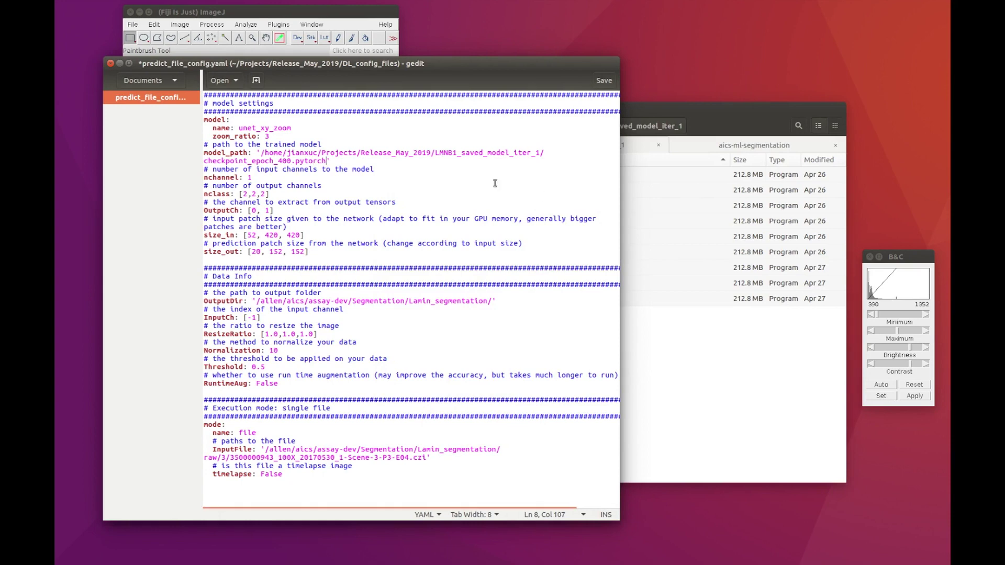
- Change the model name to unet_xy and delete the zoom_ratio line from the model settings
{"action": "left_click", "coordinate": [291, 127]}
{"action": "key", "text": "BackSpace"}
{"action": "key", "text": "BackSpace"}
{"action": "key", "text": "BackSpace"}
{"action": "key", "text": "BackSpace"}
{"action": "key", "text": "BackSpace"}
{"action": "left_click_drag", "start_coordinate": [265, 134], "coordinate": [204, 136]}
{"action": "key", "text": "BackSpace"}
{"action": "key", "text": "BackSpace"}
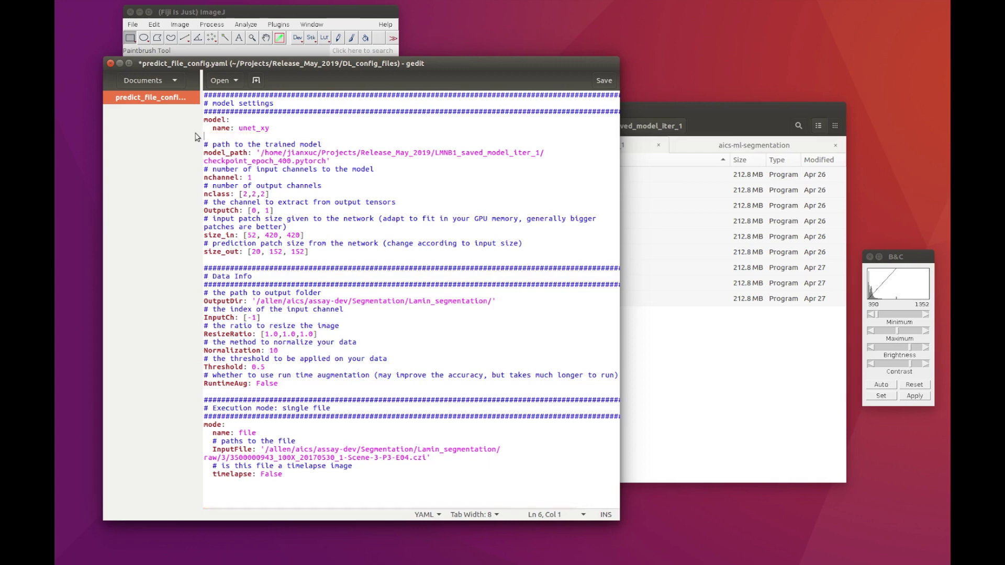
{"action": "left_click", "coordinate": [243, 186]}
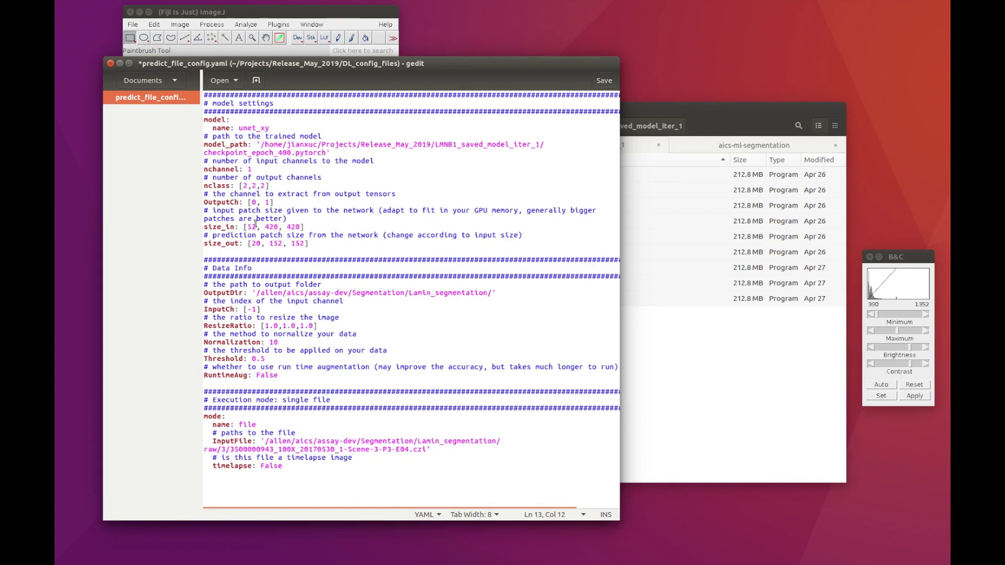
- Replace the OutputDir value with the copied full path of the DL_model_1 folder inside LMNB1_test
{"action": "left_click_drag", "start_coordinate": [244, 293], "coordinate": [314, 293]}
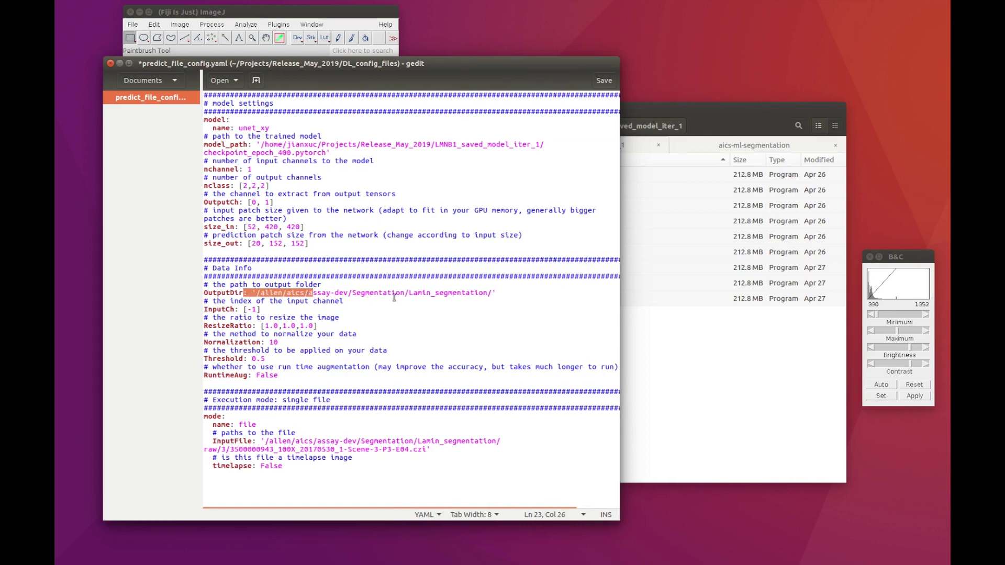
{"action": "left_click", "coordinate": [364, 301]}
{"action": "left_click_drag", "start_coordinate": [256, 295], "coordinate": [399, 293]}
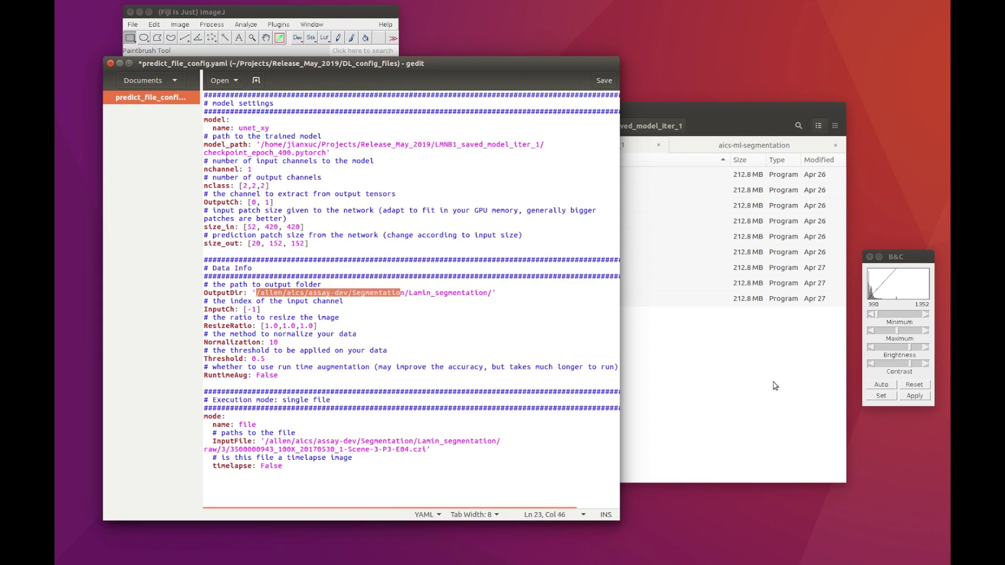
{"action": "left_click", "coordinate": [777, 385]}
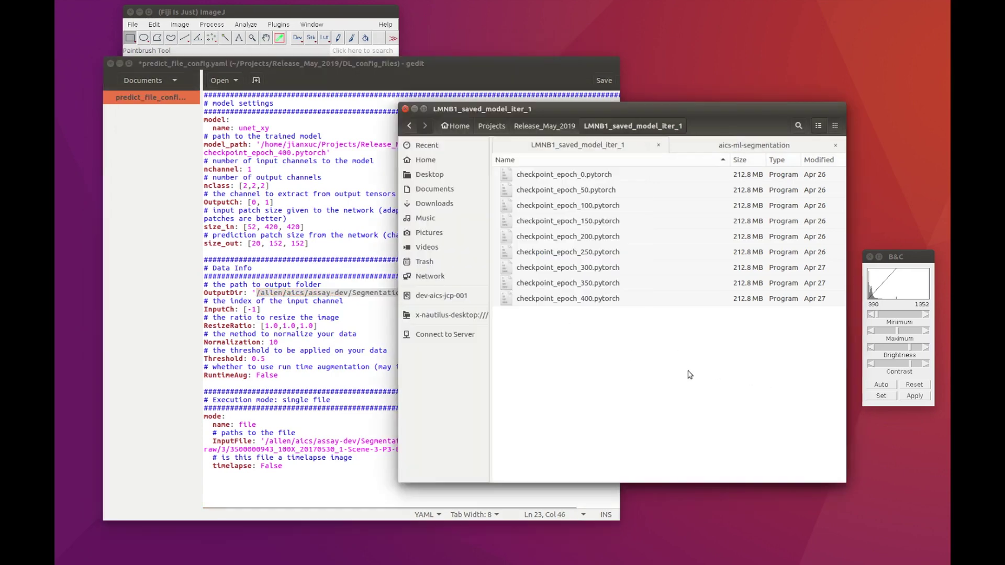
{"action": "left_click", "coordinate": [564, 127]}
{"action": "double_click", "coordinate": [551, 268]}
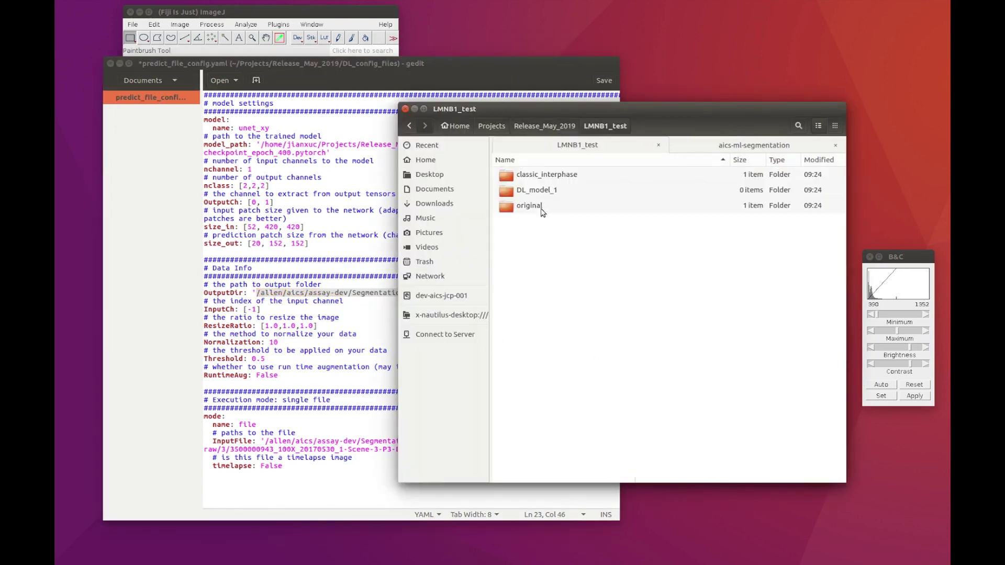
{"action": "double_click", "coordinate": [542, 190]}
{"action": "right_click", "coordinate": [654, 126]}
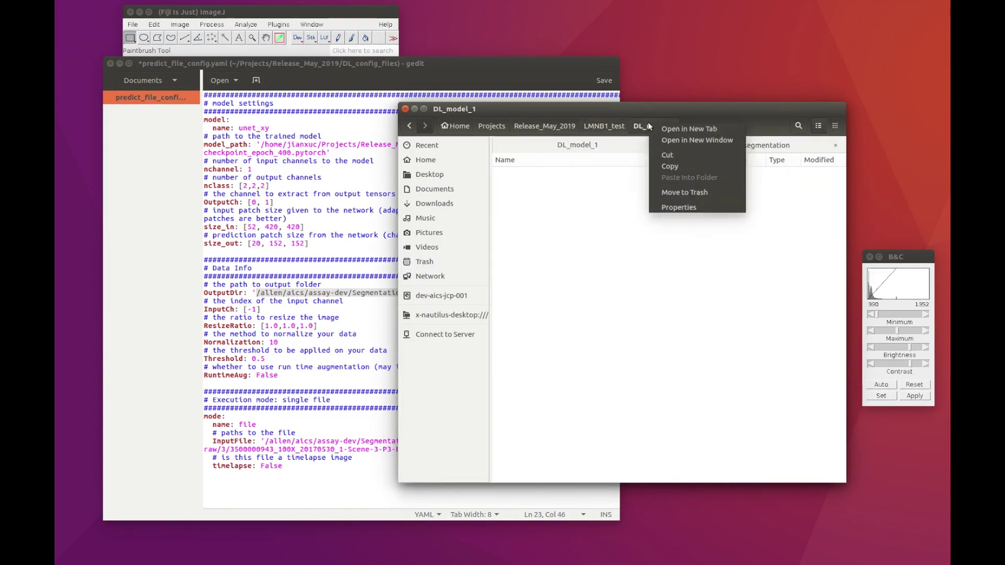
{"action": "left_click", "coordinate": [673, 167]}
{"action": "left_click", "coordinate": [322, 293]}
{"action": "left_click_drag", "start_coordinate": [257, 295], "coordinate": [493, 295]}
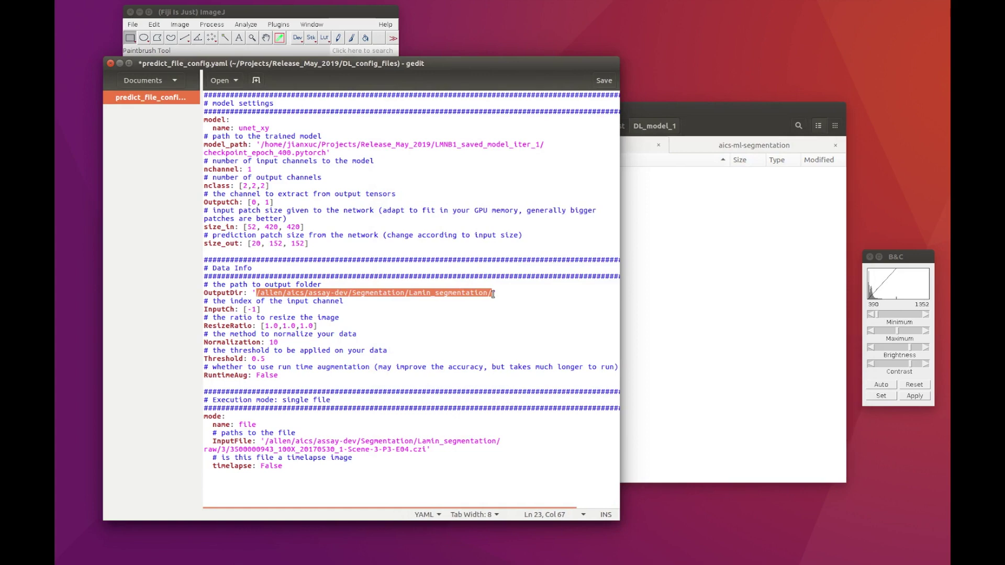
{"action": "key", "text": "ctrl+v"}
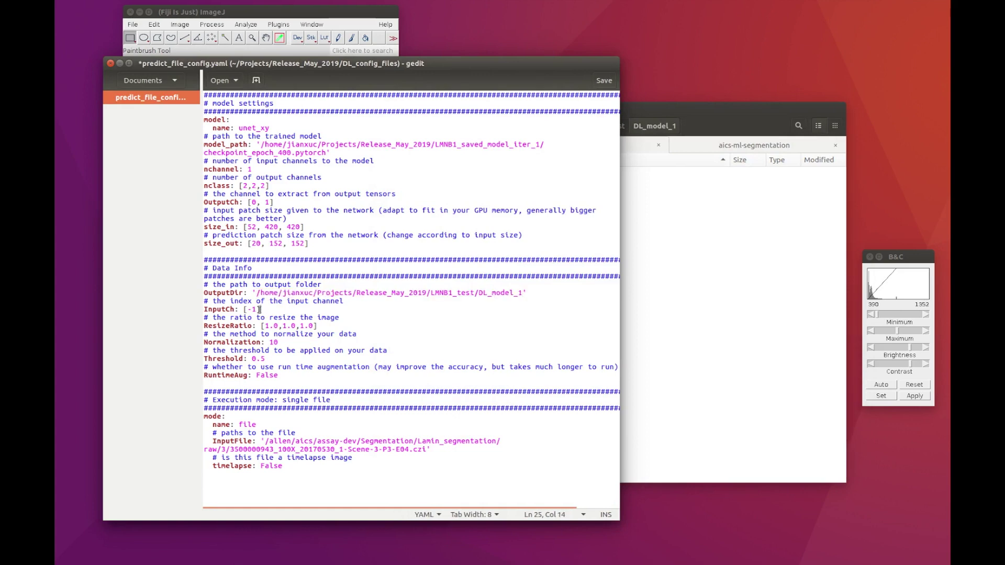
- Set InputCh to [0] and go over the ResizeRatio, Normalization, Threshold and run time augmentation settings
{"action": "key", "text": "BackSpace"}
{"action": "key", "text": "BackSpace"}
{"action": "type", "text": "0"}
{"action": "left_click_drag", "start_coordinate": [274, 327], "coordinate": [290, 334]}
{"action": "left_click", "coordinate": [273, 344]}
{"action": "left_click", "coordinate": [276, 360]}
{"action": "left_click", "coordinate": [308, 367]}
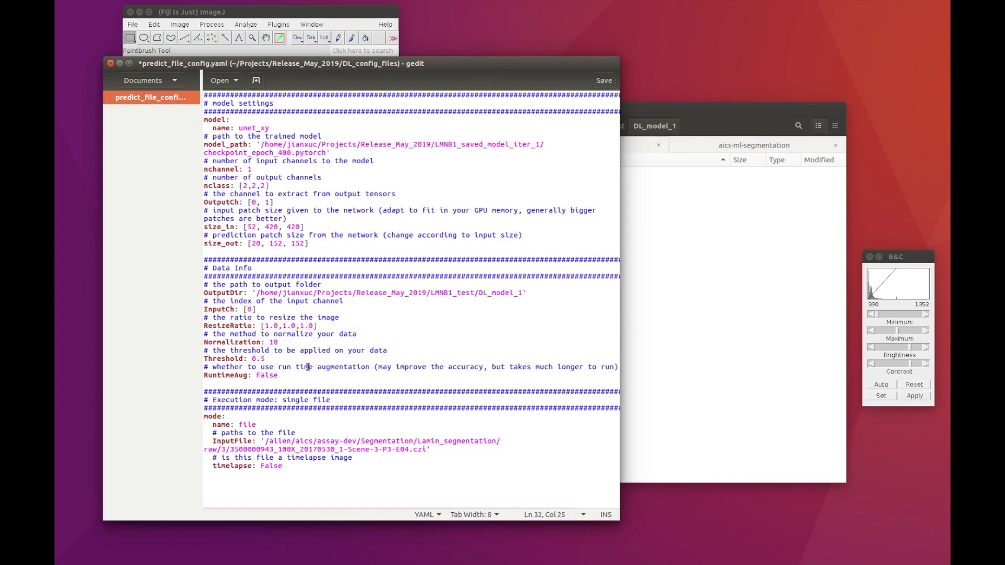
- Replace the InputFile value with the copied full path of the original folder inside LMNB1_test
{"action": "left_click_drag", "start_coordinate": [242, 425], "coordinate": [284, 451]}
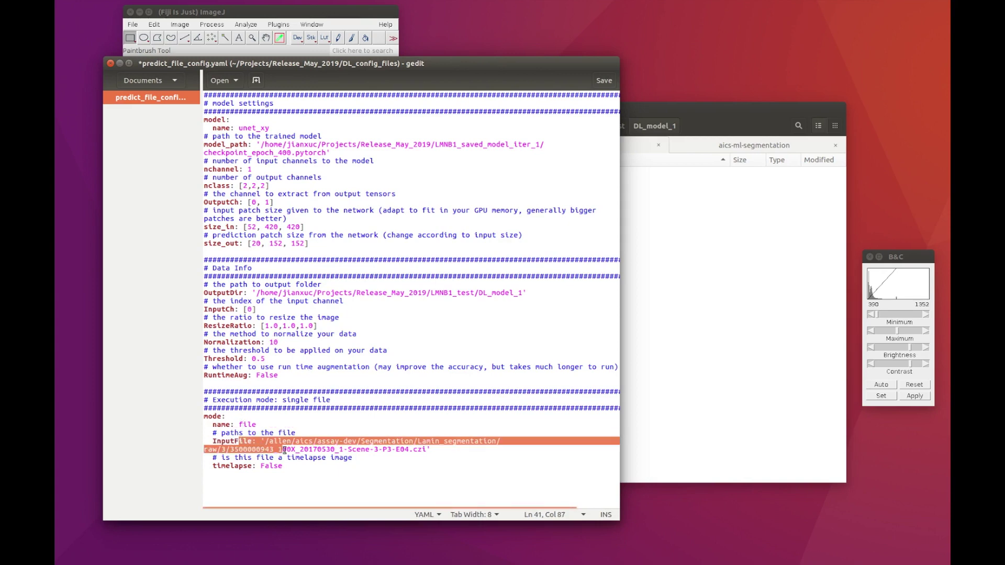
{"action": "left_click", "coordinate": [725, 297]}
{"action": "left_click", "coordinate": [602, 125]}
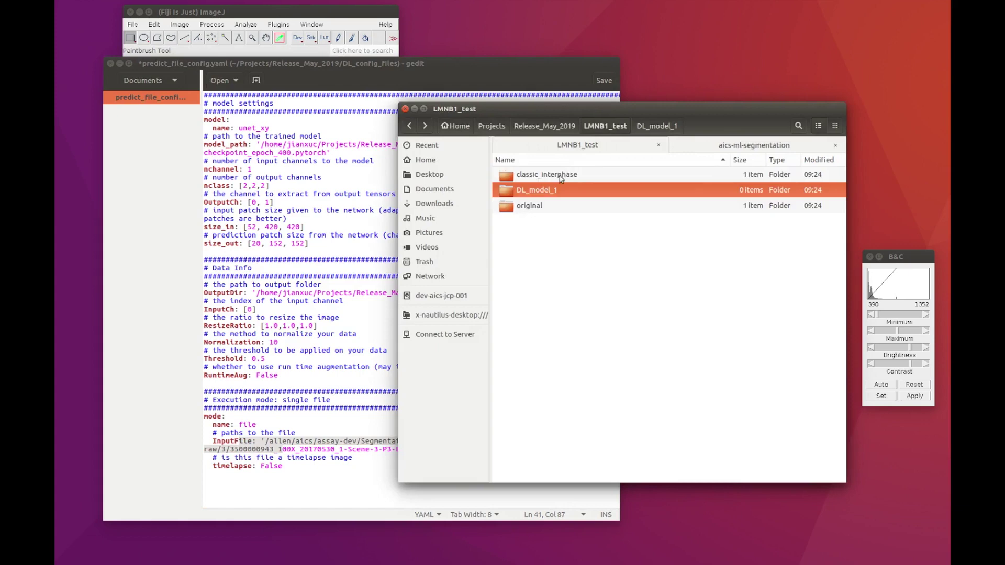
{"action": "double_click", "coordinate": [542, 204]}
{"action": "right_click", "coordinate": [646, 126]}
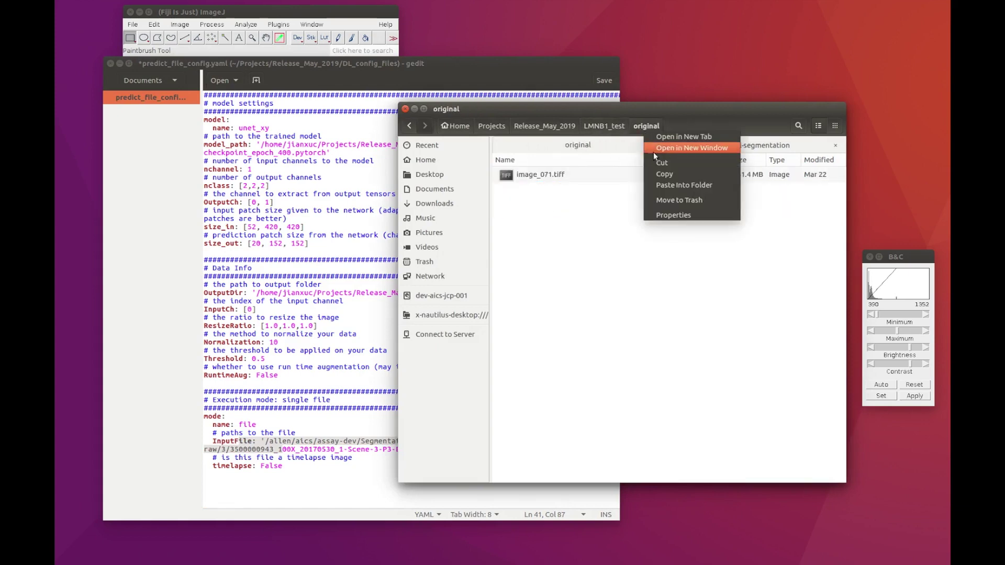
{"action": "left_click", "coordinate": [664, 174]}
{"action": "left_click_drag", "start_coordinate": [331, 367], "coordinate": [335, 375]}
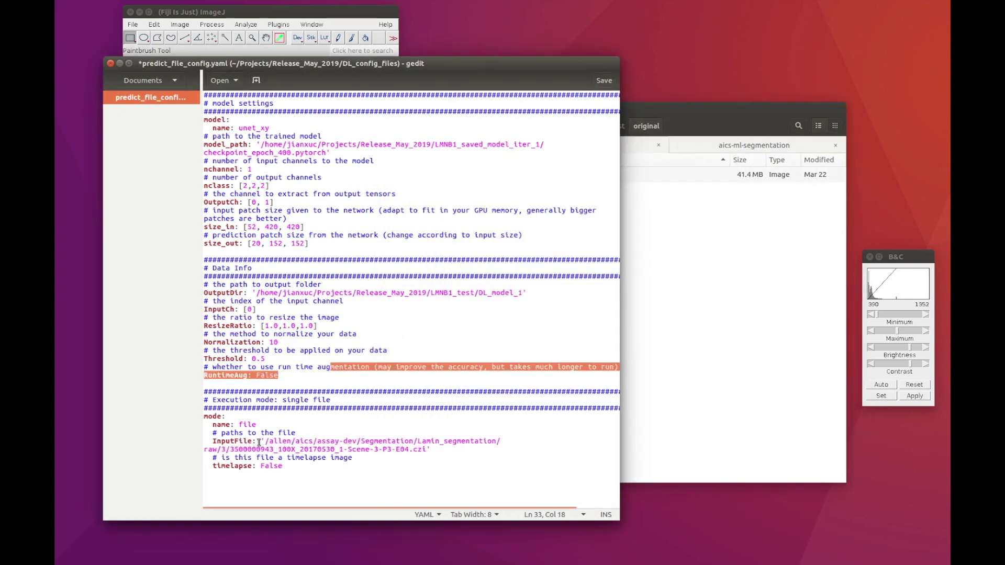
{"action": "left_click", "coordinate": [258, 443]}
{"action": "left_click_drag", "start_coordinate": [265, 442], "coordinate": [420, 451]}
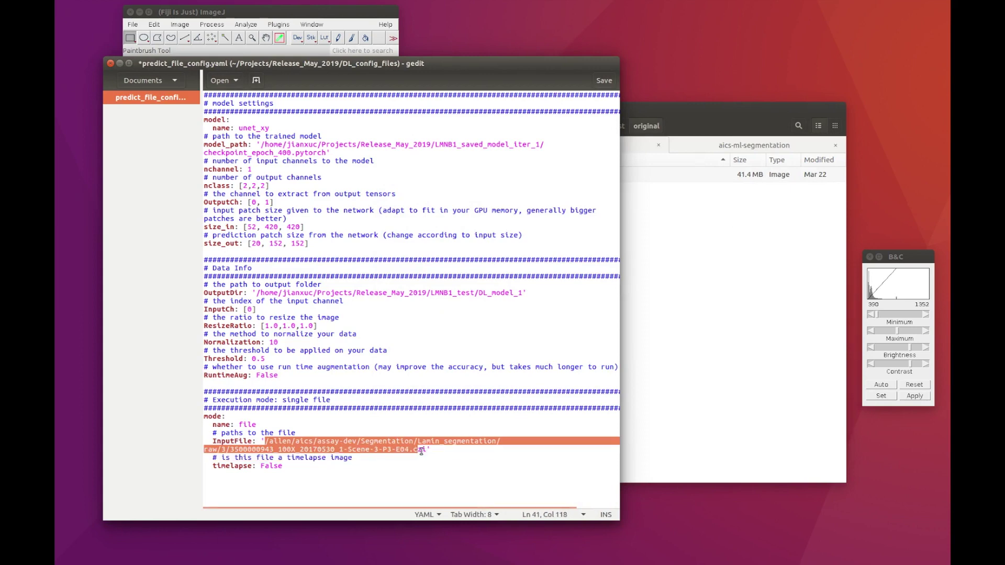
{"action": "key", "text": "ctrl+v"}
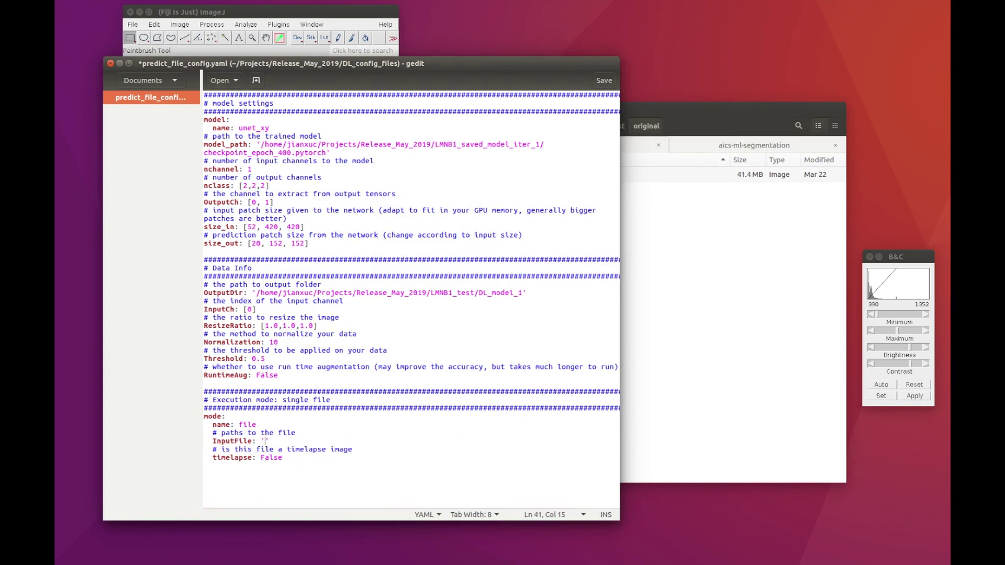
- Complete the InputFile path by appending the test image's file name, /image_071.tiff
{"action": "left_click", "coordinate": [706, 376]}
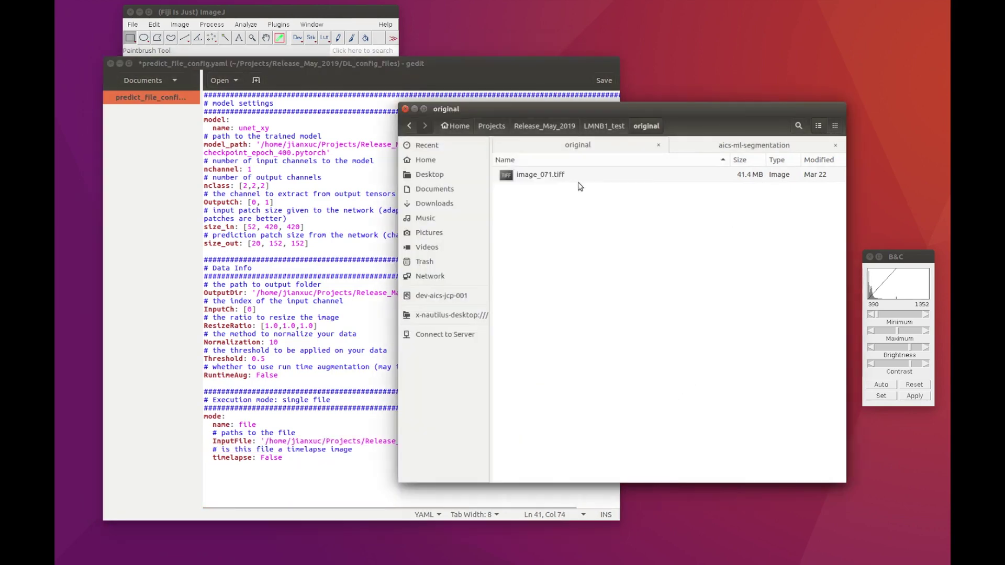
{"action": "right_click", "coordinate": [576, 176]}
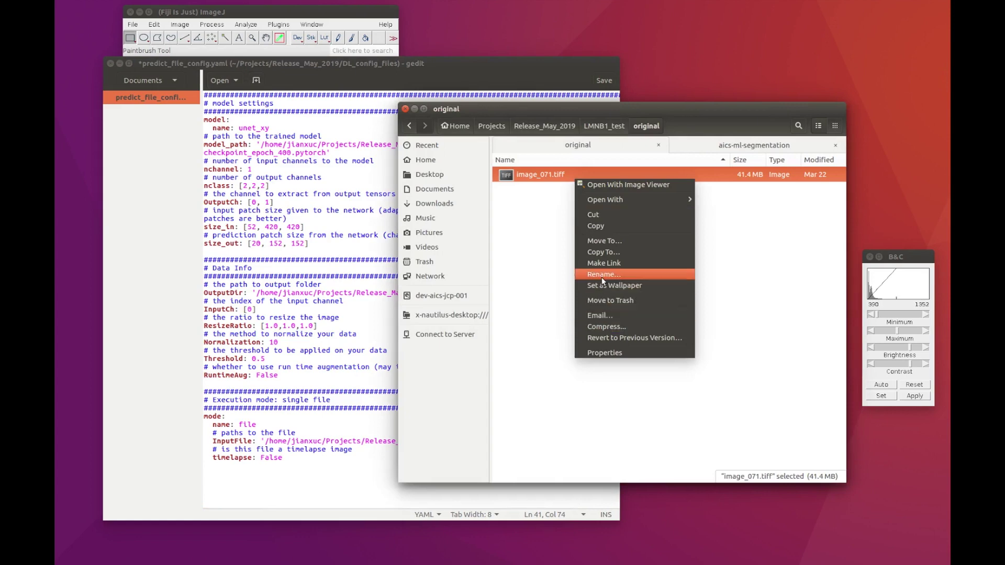
{"action": "key", "text": "Escape"}
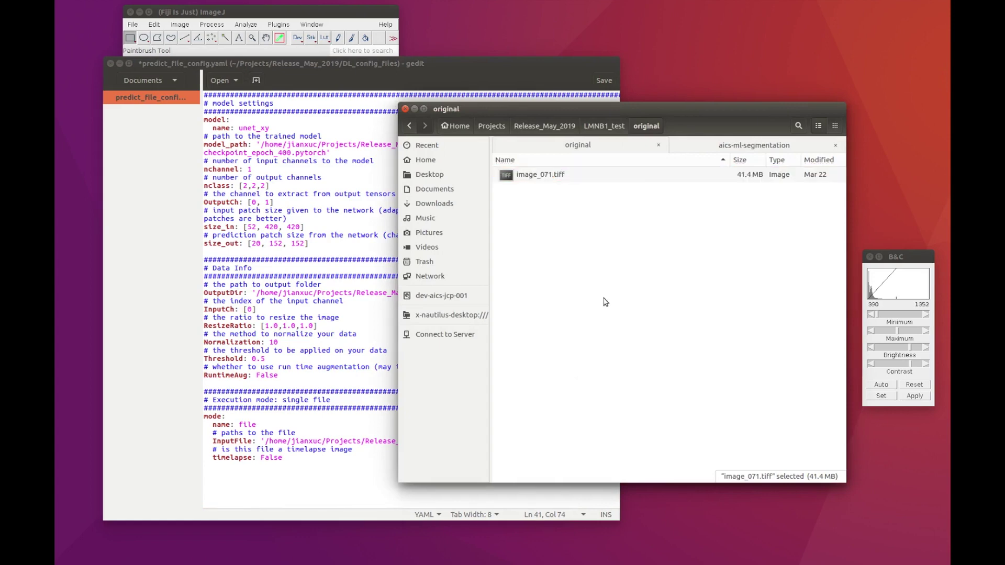
{"action": "left_click", "coordinate": [340, 432]}
{"action": "type", "text": "/image_071.tiff"}
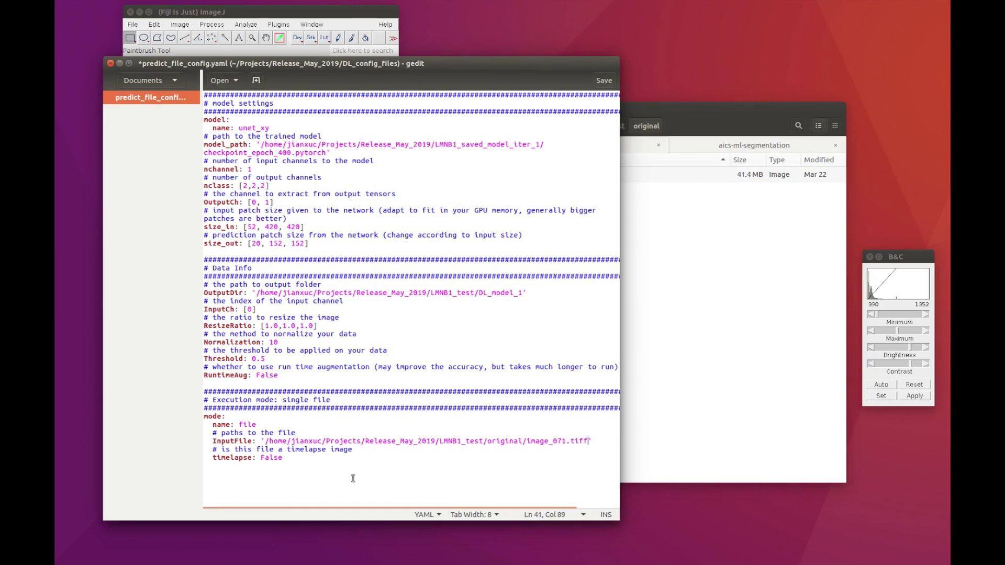
- Open train_config.yaml from the DL_config_files folder in gedit alongside the prediction configuration
{"action": "left_click", "coordinate": [671, 237]}
{"action": "left_click", "coordinate": [569, 127]}
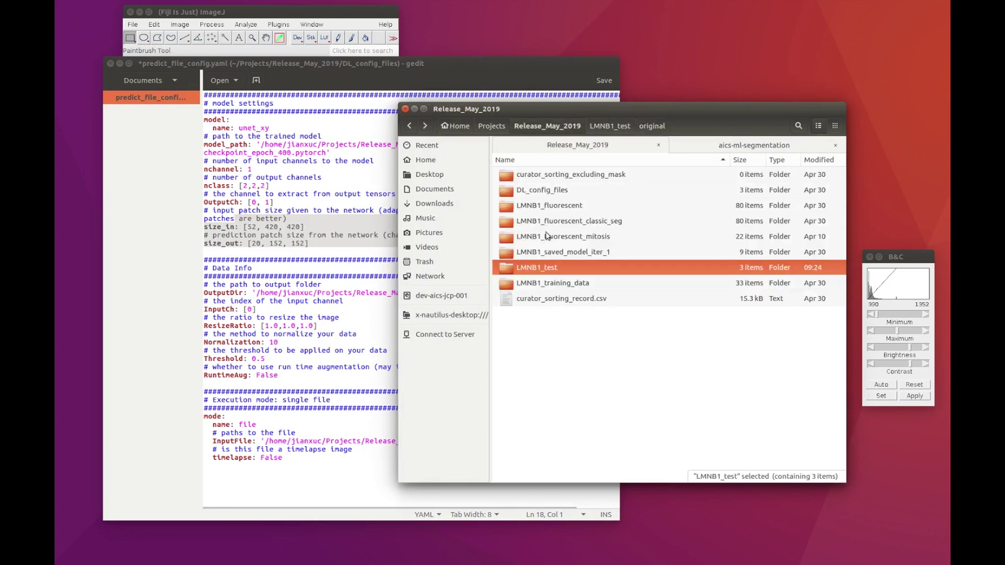
{"action": "double_click", "coordinate": [551, 190]}
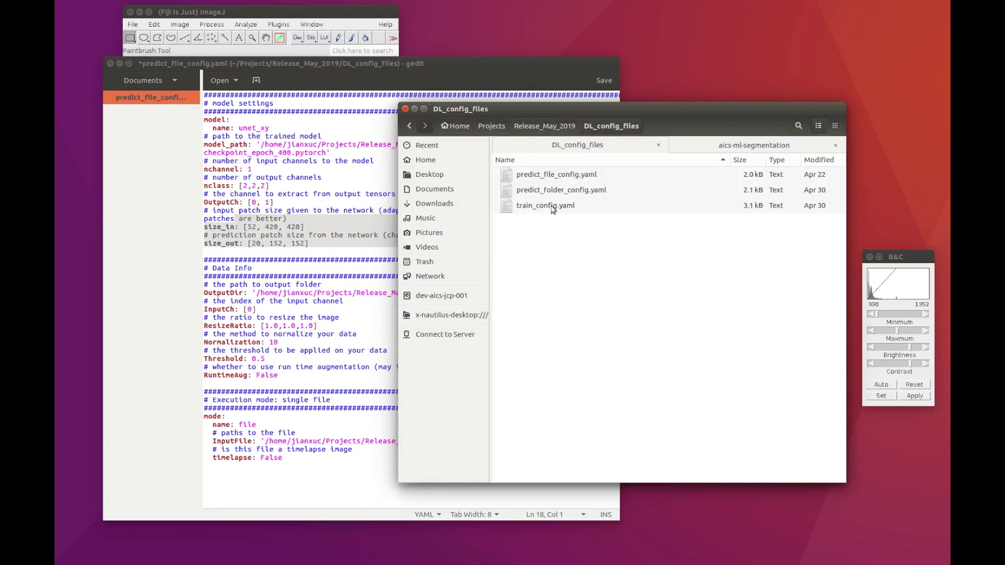
{"action": "left_click", "coordinate": [553, 207]}
{"action": "right_click", "coordinate": [552, 208]}
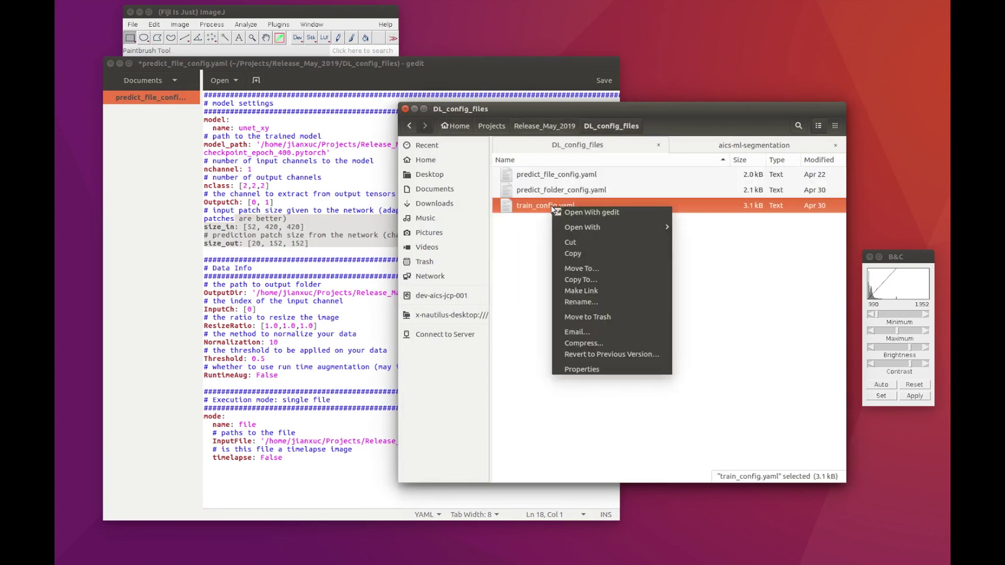
{"action": "left_click", "coordinate": [561, 212]}
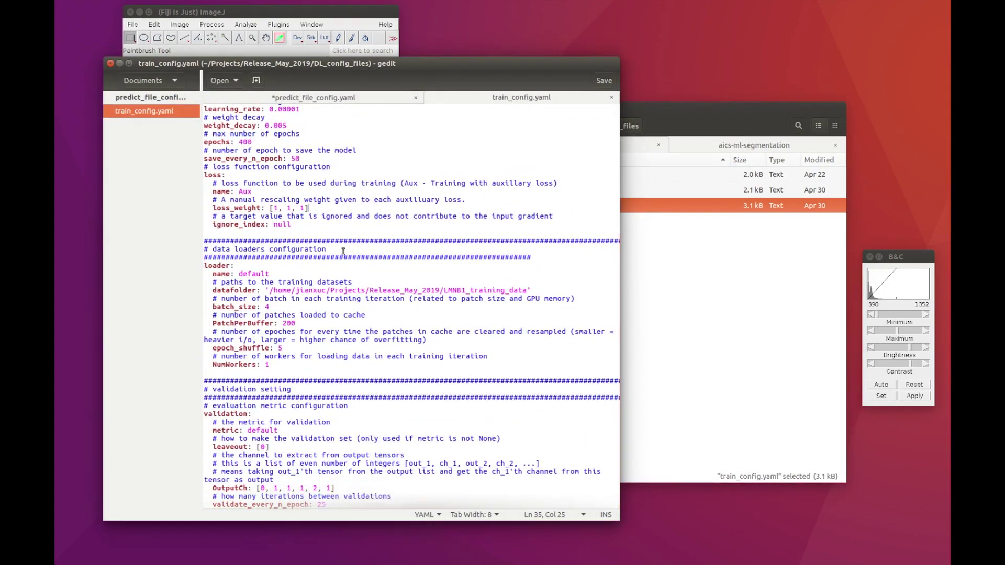
- Replace size_in in predict_file_config.yaml with the training input patch size [44, 140, 140] from train_config.yaml
{"action": "scroll", "coordinate": [343, 252], "scroll_direction": "up", "scroll_amount": 5}
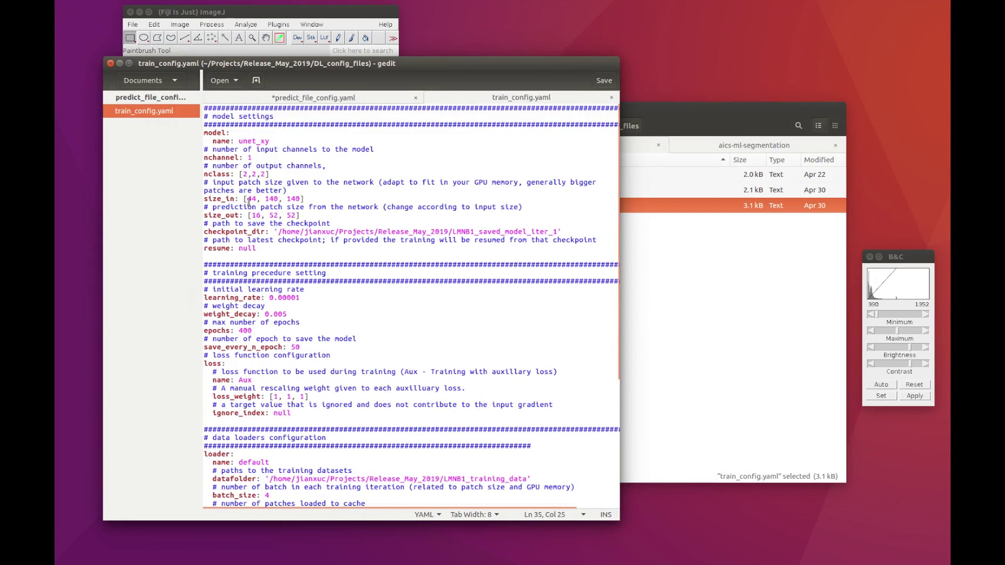
{"action": "left_click_drag", "start_coordinate": [244, 198], "coordinate": [308, 196]}
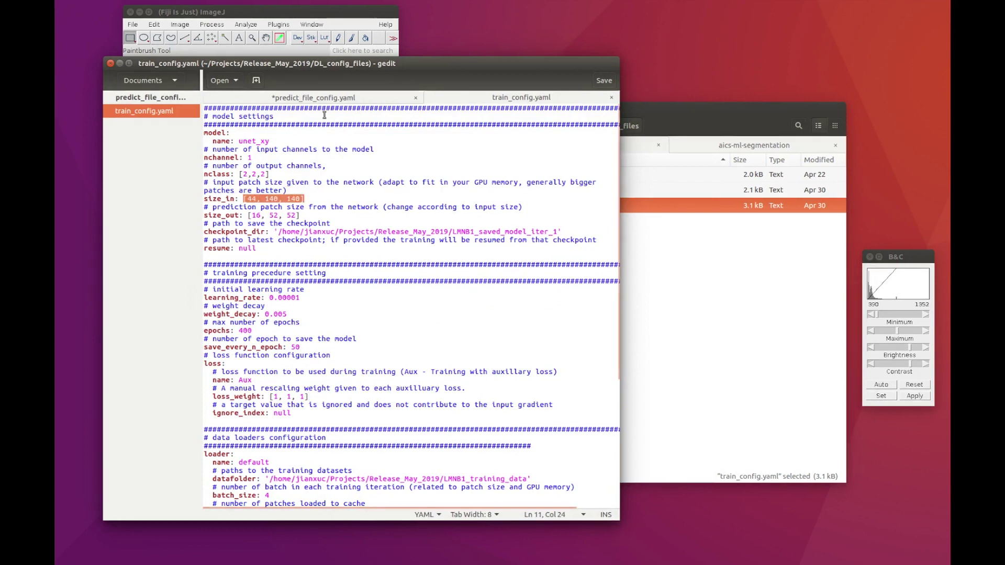
{"action": "left_click", "coordinate": [322, 97]}
{"action": "left_click_drag", "start_coordinate": [245, 237], "coordinate": [306, 240]}
{"action": "key", "text": "ctrl+v"}
- Replace size_out in predict_file_config.yaml with [16, 52, 52] copied from train_config.yaml, and highlight the Threshold value
{"action": "left_click", "coordinate": [482, 97]}
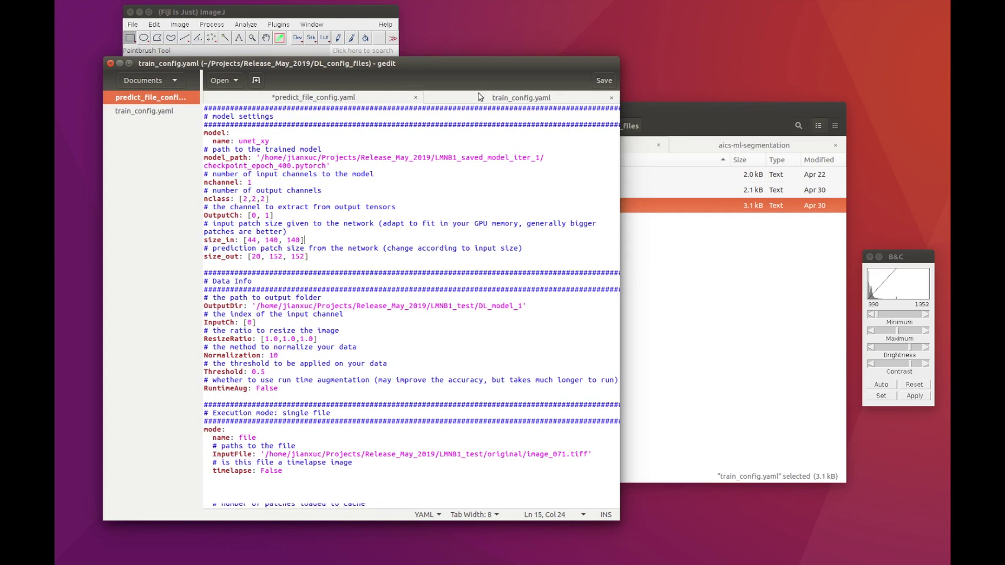
{"action": "left_click", "coordinate": [249, 215]}
{"action": "left_click_drag", "start_coordinate": [250, 215], "coordinate": [300, 215]}
{"action": "key", "text": "ctrl+c"}
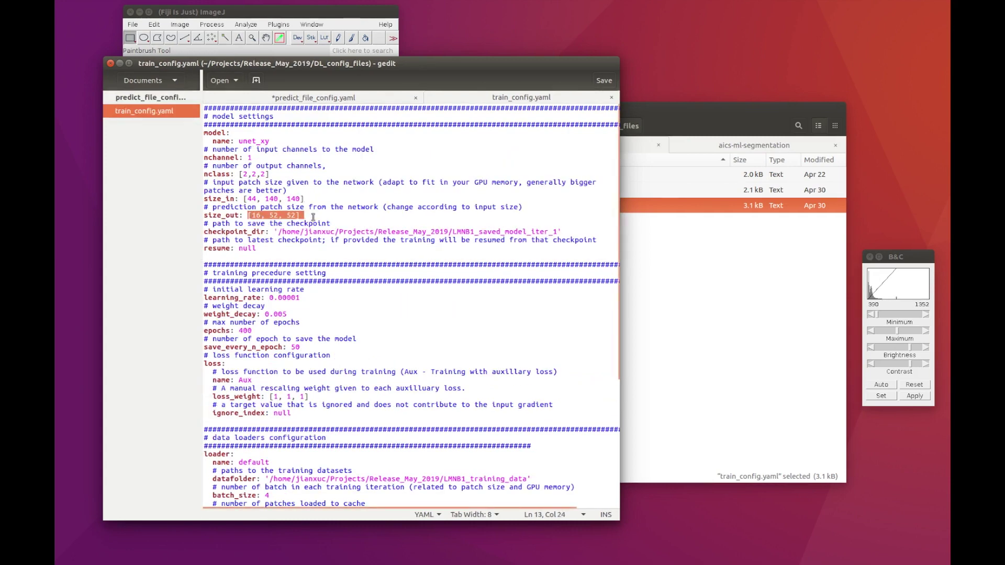
{"action": "left_click", "coordinate": [329, 100]}
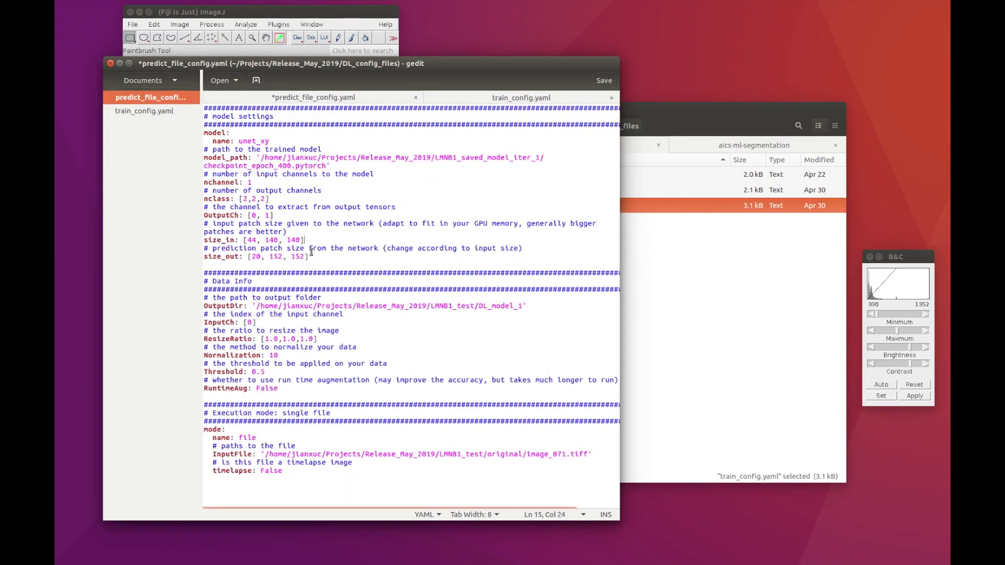
{"action": "left_click_drag", "start_coordinate": [310, 256], "coordinate": [250, 257]}
{"action": "key", "text": "ctrl+v"}
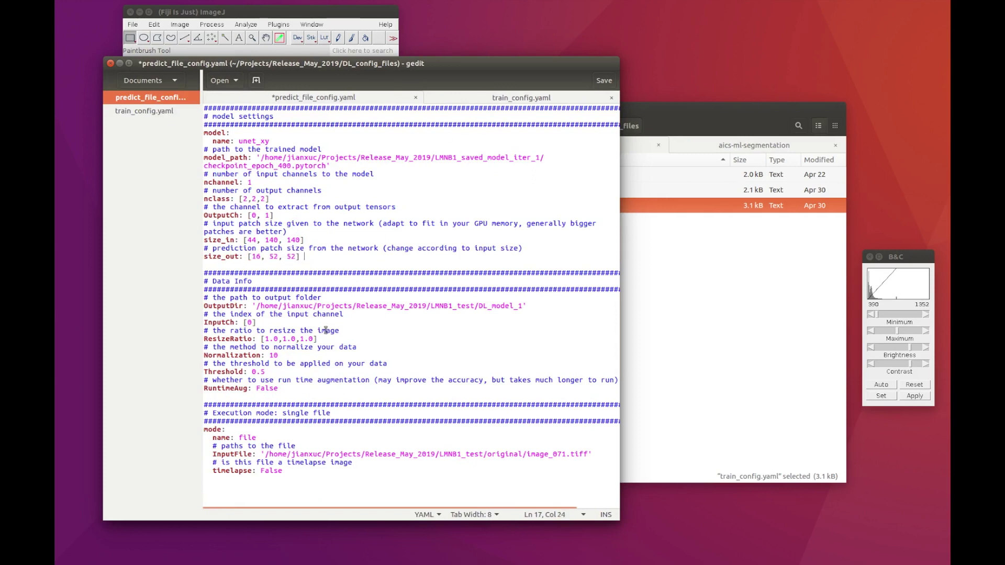
{"action": "left_click_drag", "start_coordinate": [265, 373], "coordinate": [252, 372]}
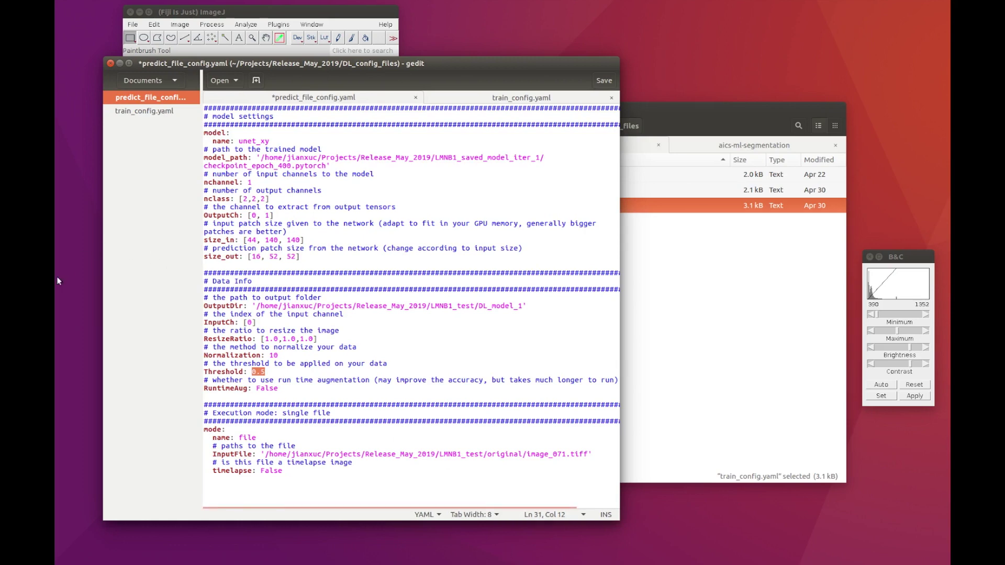
- Look up the Threshold guidance under "Understanding model output" in the Binarizer documentation on GitHub
{"action": "key", "text": "alt+Tab"}
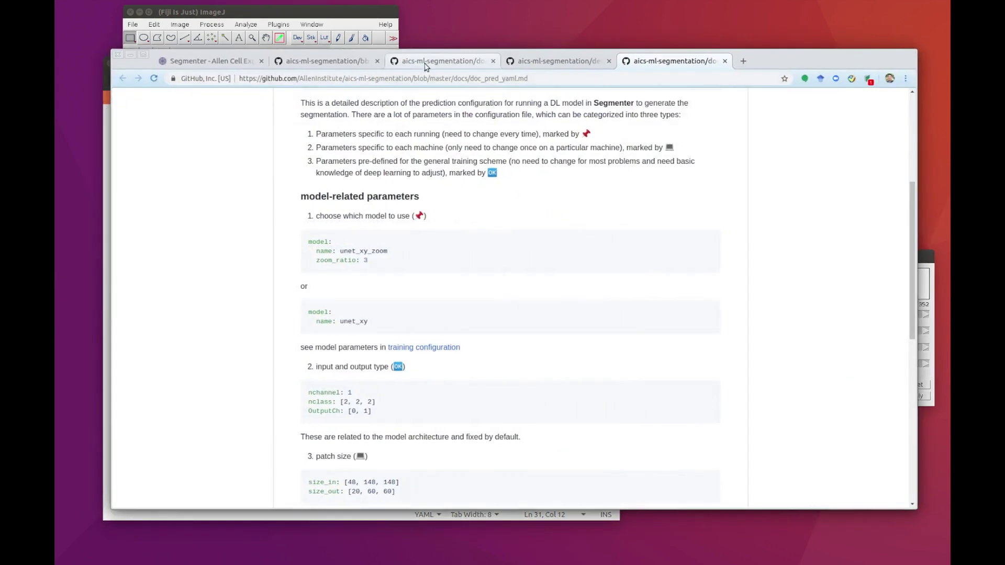
{"action": "left_click", "coordinate": [338, 61]}
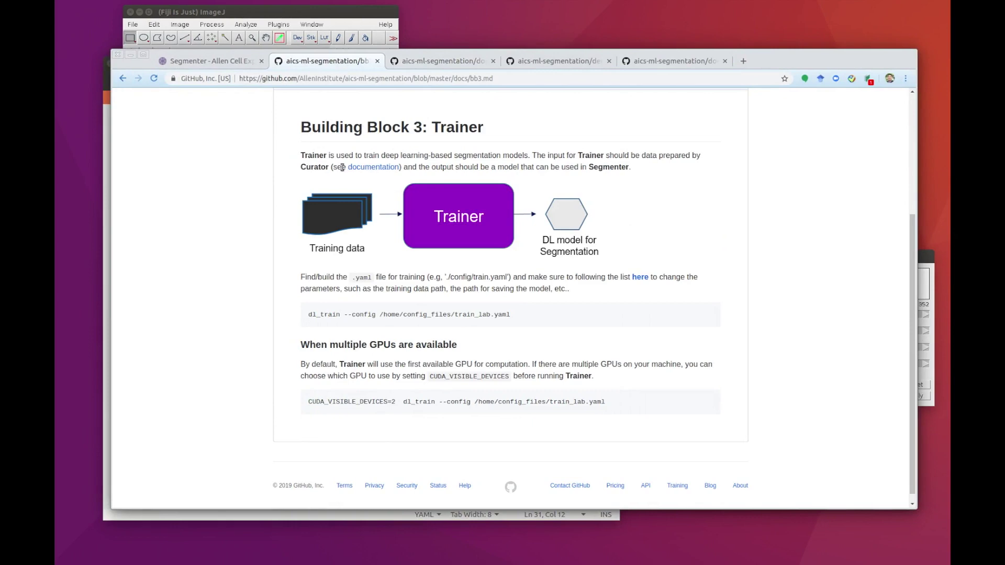
{"action": "left_click", "coordinate": [123, 78]}
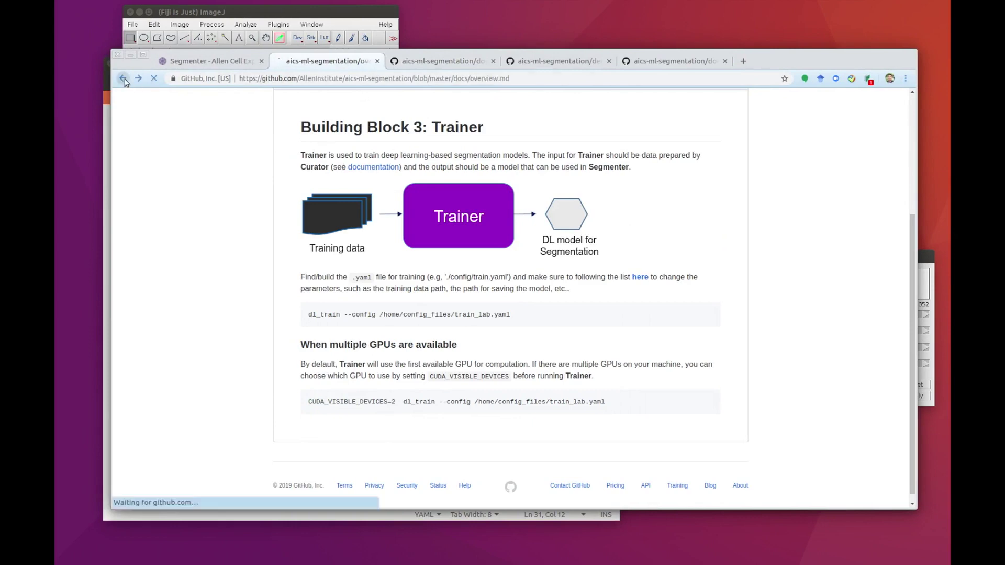
{"action": "left_click", "coordinate": [365, 284]}
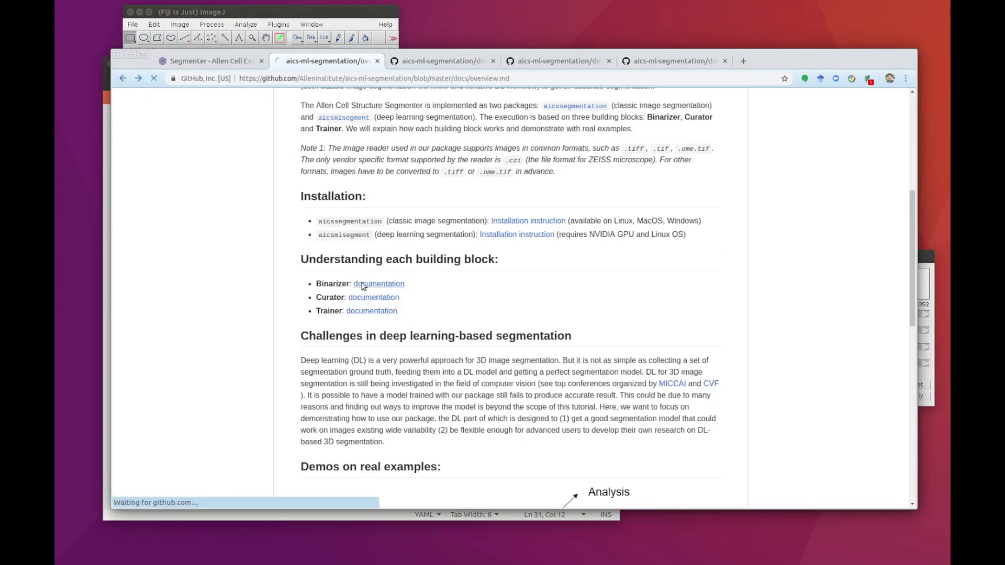
{"action": "scroll", "coordinate": [365, 284], "scroll_direction": "down", "scroll_amount": 12}
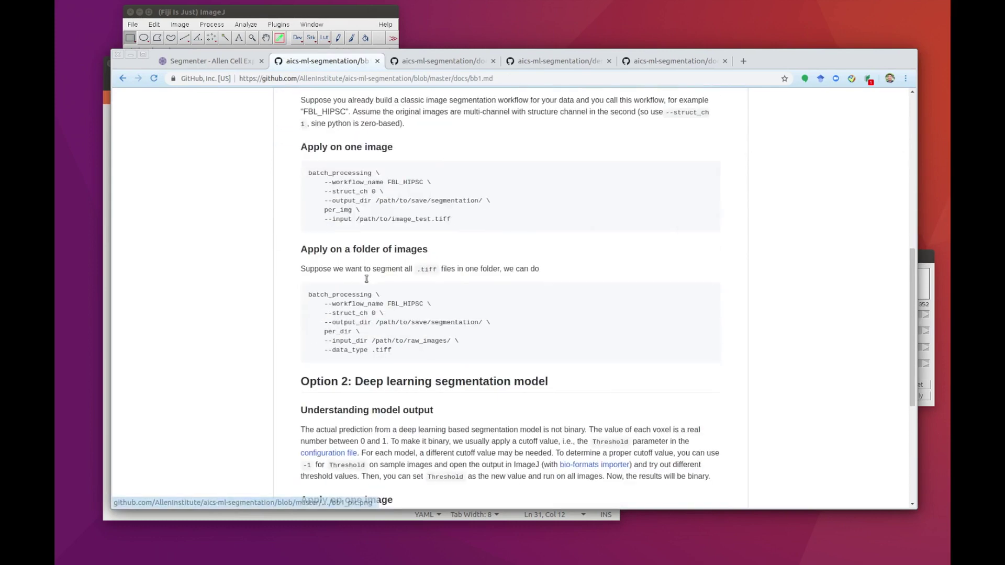
{"action": "left_click_drag", "start_coordinate": [304, 282], "coordinate": [692, 359]}
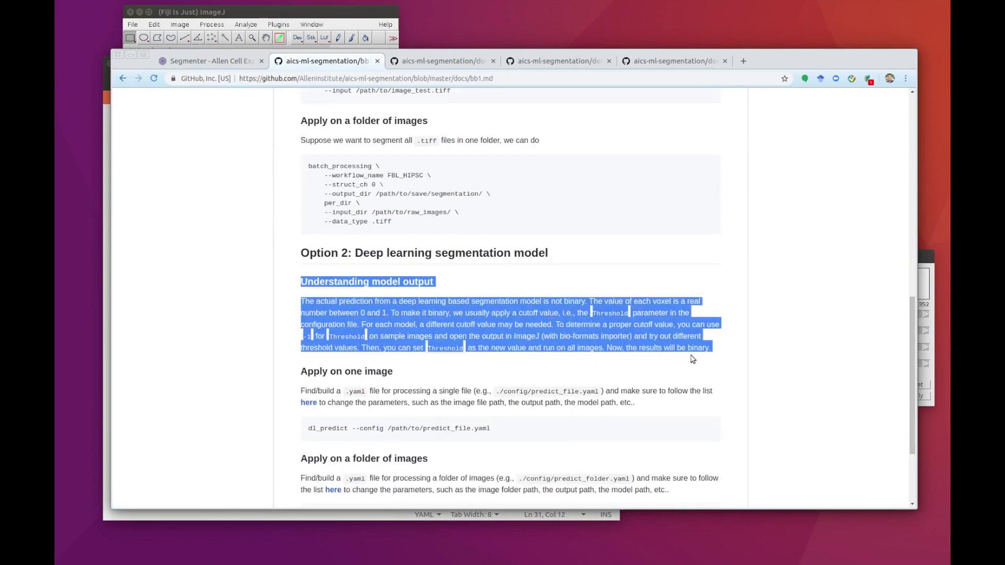
{"action": "left_click", "coordinate": [654, 350]}
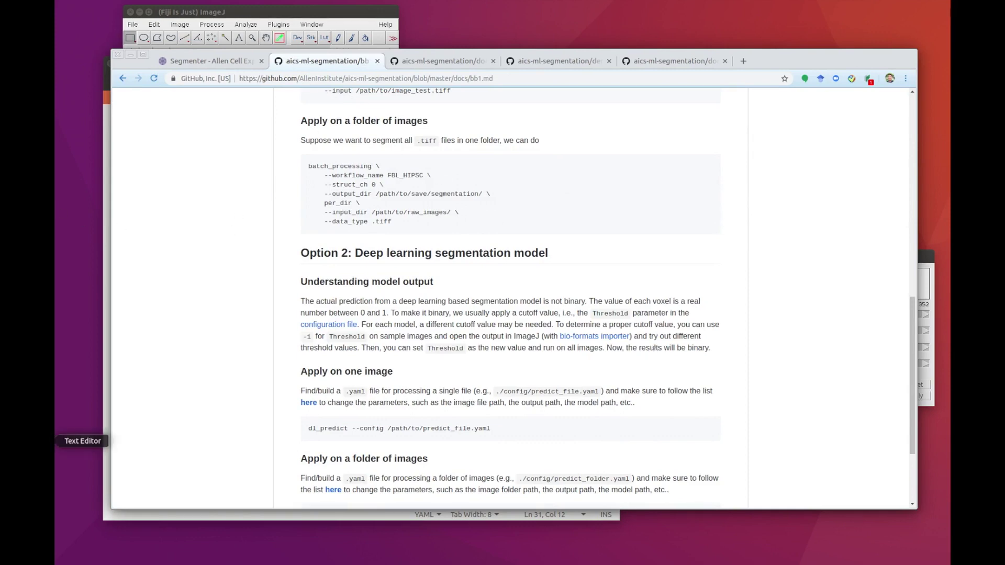
- Set Threshold to -1 in predict_file_config.yaml in gedit, then save and close the file
{"action": "left_click", "coordinate": [42, 441]}
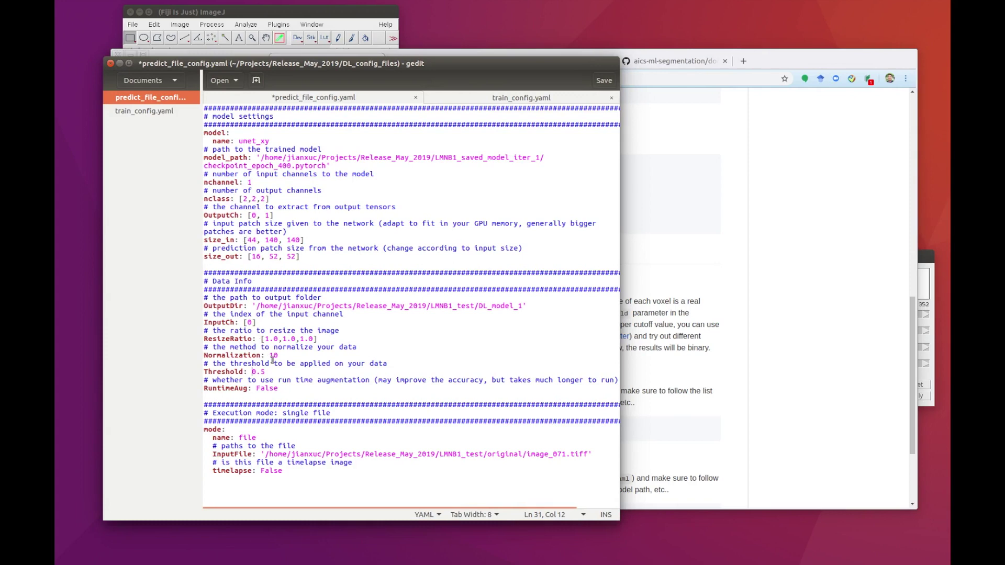
{"action": "key", "text": "BackSpace"}
{"action": "key", "text": "BackSpace"}
{"action": "key", "text": "BackSpace"}
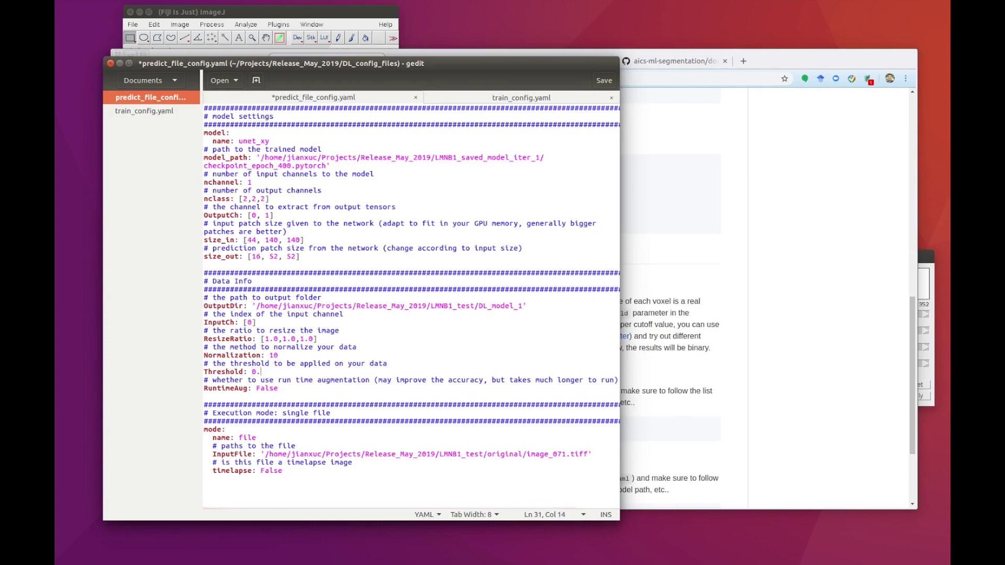
{"action": "key", "text": "ctrl+s"}
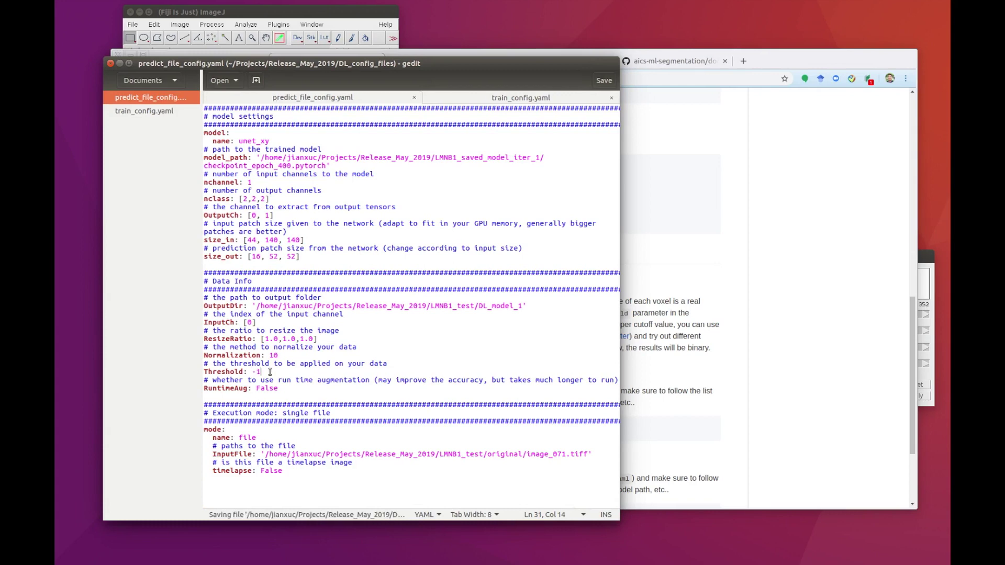
{"action": "left_click", "coordinate": [112, 63]}
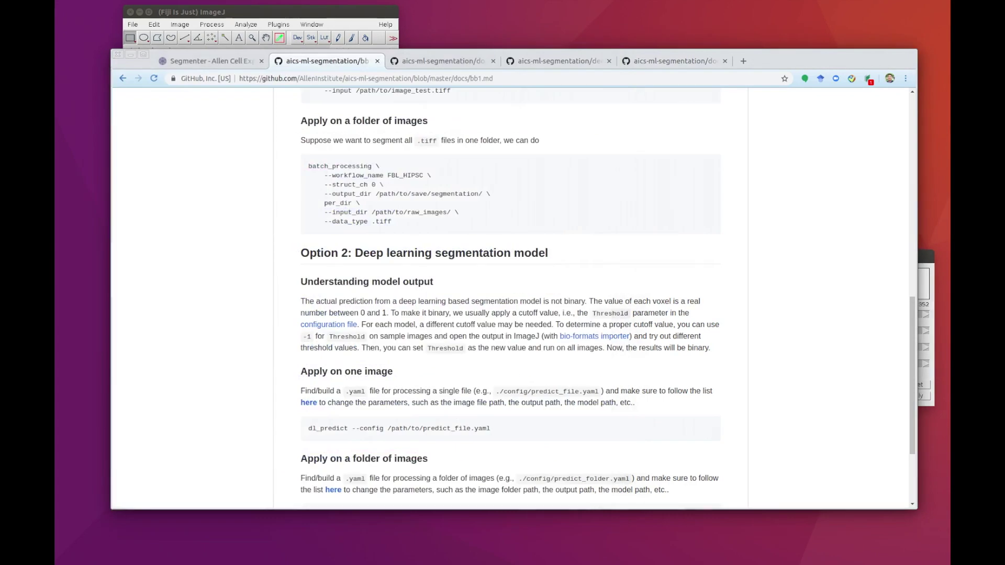
- Run dl_predict --config in the terminal with the path to predict_file_config.yaml in Projects/Release_May_2019/DL_config_files
{"action": "key", "text": "alt+Tab"}
{"action": "type", "text": "dl_predic"}
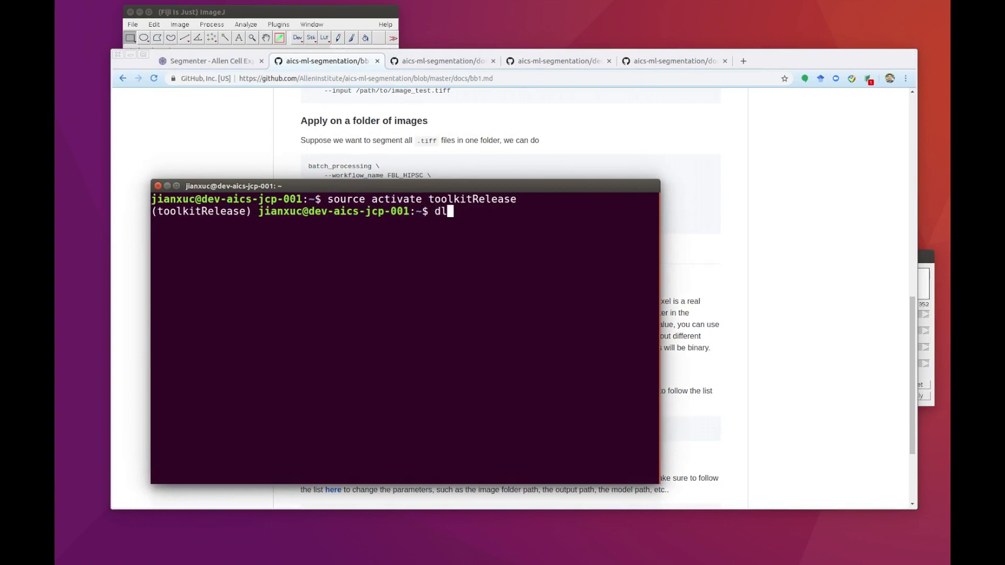
{"action": "type", "text": "t /ho"}
{"action": "type", "text": "R"}
{"action": "type", "text": "e"}
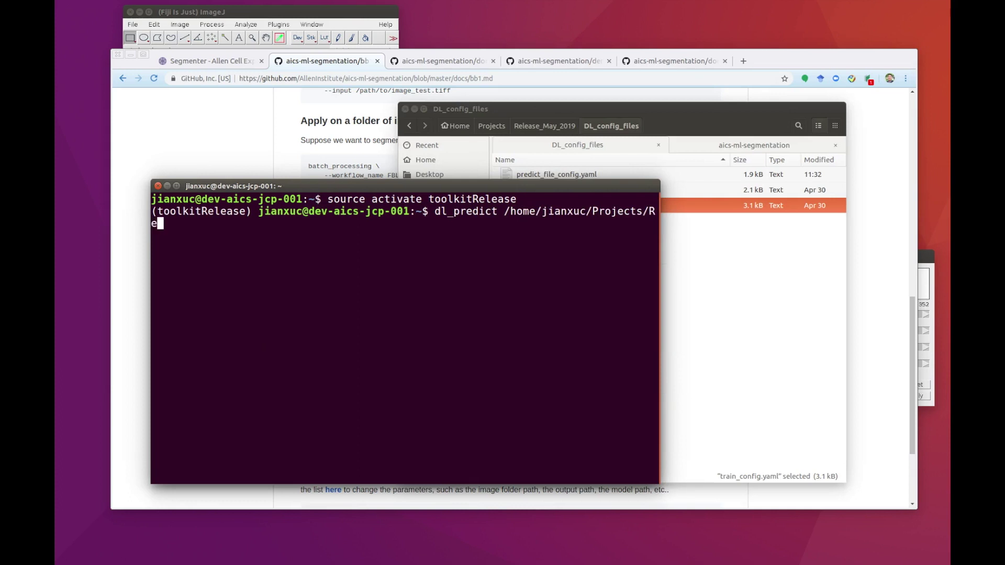
{"action": "type", "text": "l"}
{"action": "key", "text": "Tab"}
{"action": "type", "text": "con"}
{"action": "key", "text": "BackSpace"}
{"action": "key", "text": "BackSpace"}
{"action": "key", "text": "BackSpace"}
{"action": "type", "text": "DL"}
{"action": "key", "text": "Return"}
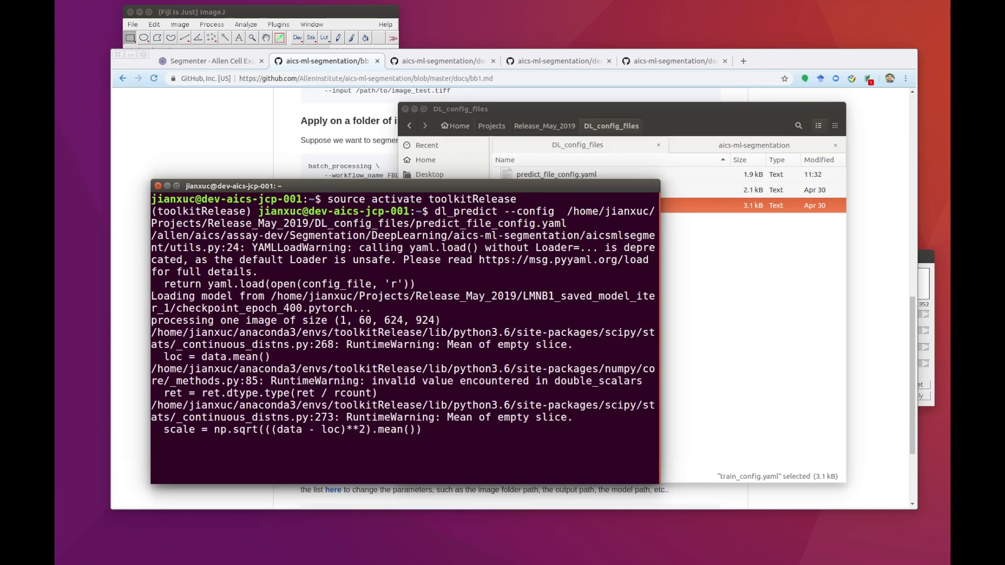
- Open image_071_struct_segmentation.tiff and the original image_071.tiff from LMNB1_test in Fiji, and browse the segmentation's slices
{"action": "left_click", "coordinate": [722, 331]}
{"action": "left_click", "coordinate": [545, 126]}
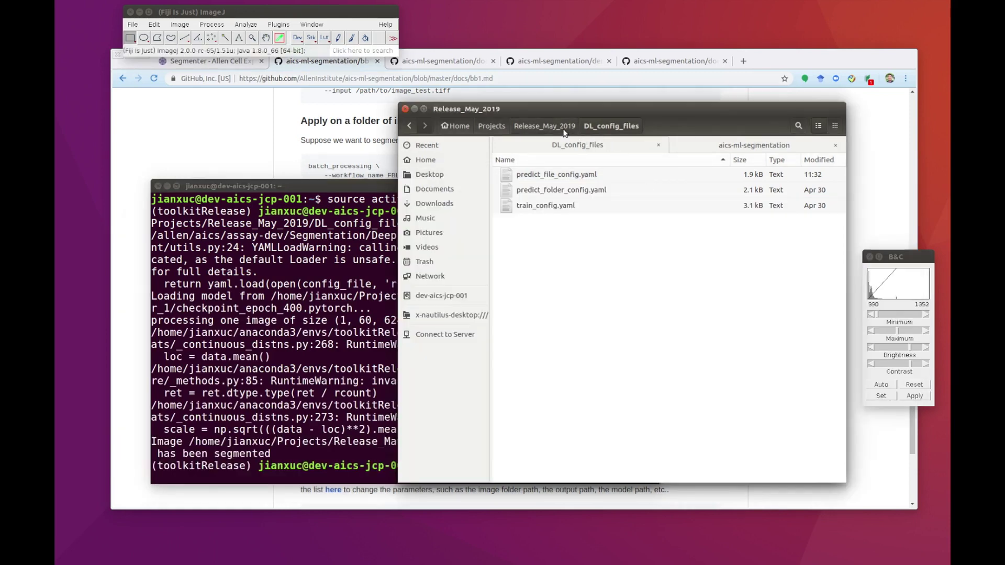
{"action": "double_click", "coordinate": [554, 264]}
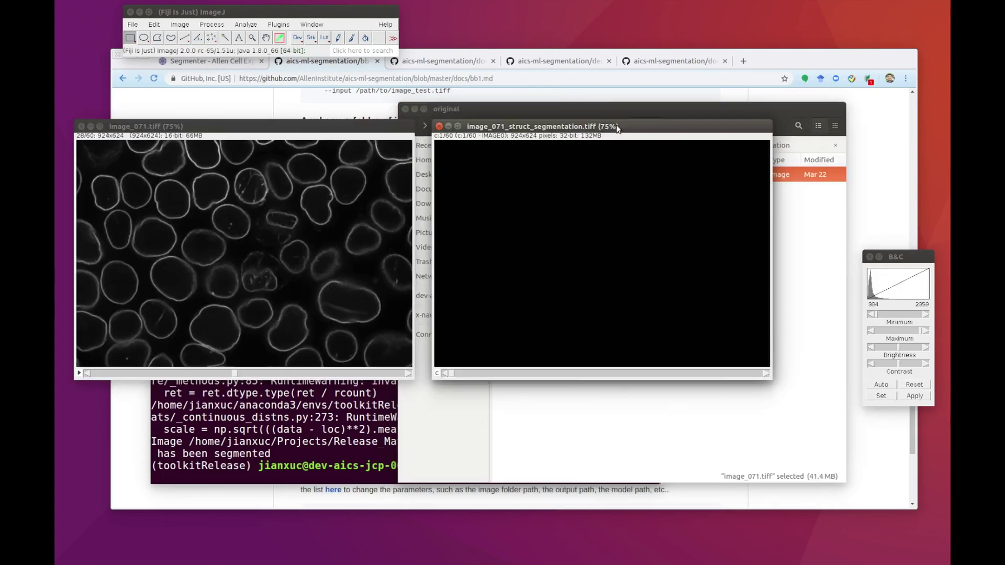
{"action": "scroll", "coordinate": [561, 258], "scroll_direction": "down", "scroll_amount": 20}
{"action": "scroll", "coordinate": [561, 259], "scroll_direction": "down", "scroll_amount": 5}
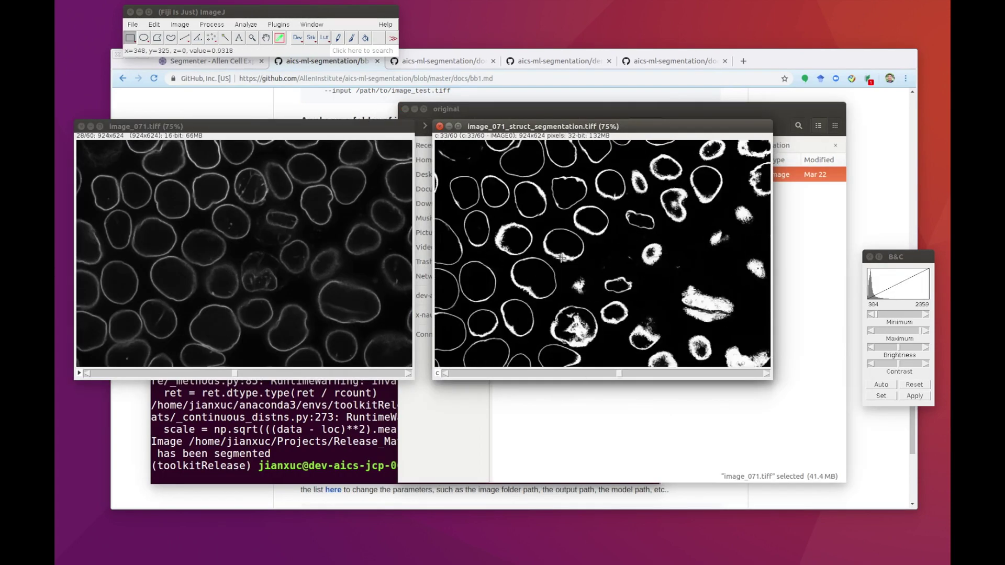
{"action": "scroll", "coordinate": [561, 258], "scroll_direction": "up", "scroll_amount": 20}
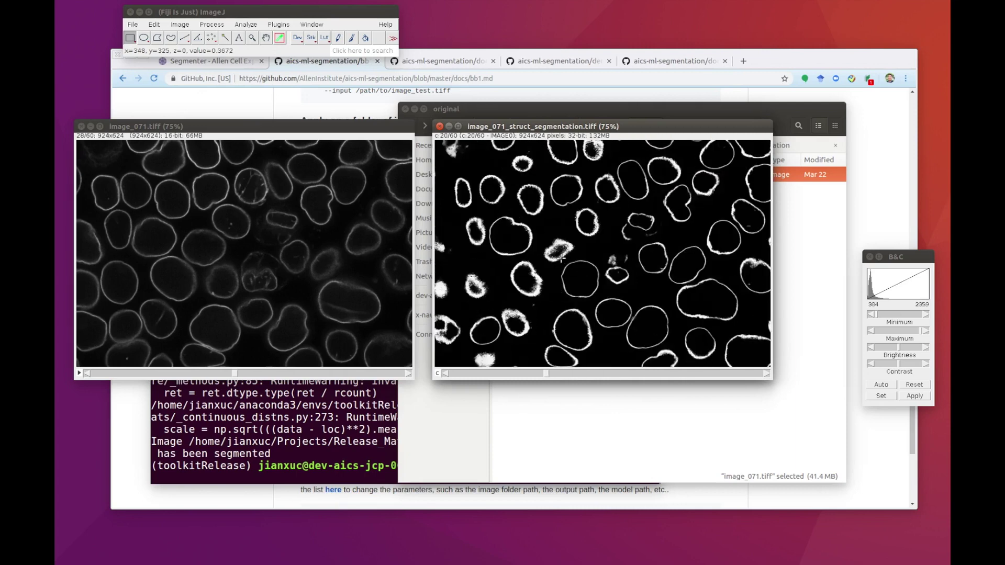
{"action": "scroll", "coordinate": [535, 207], "scroll_direction": "down", "scroll_amount": 8}
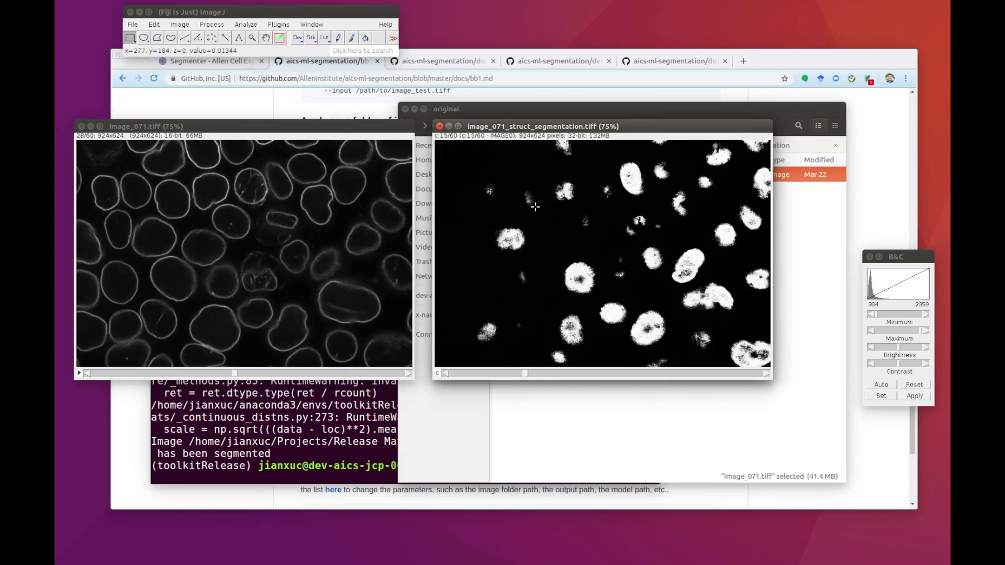
- Threshold the segmentation stack in Fiji, trying several upper cutoff values and ending at 0.30
{"action": "left_click", "coordinate": [176, 26]}
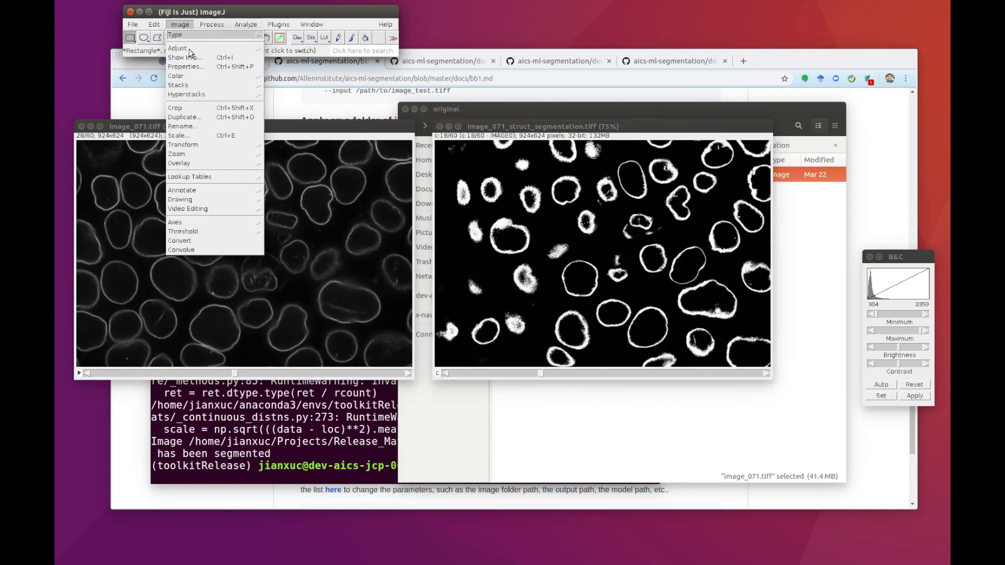
{"action": "left_click", "coordinate": [283, 76]}
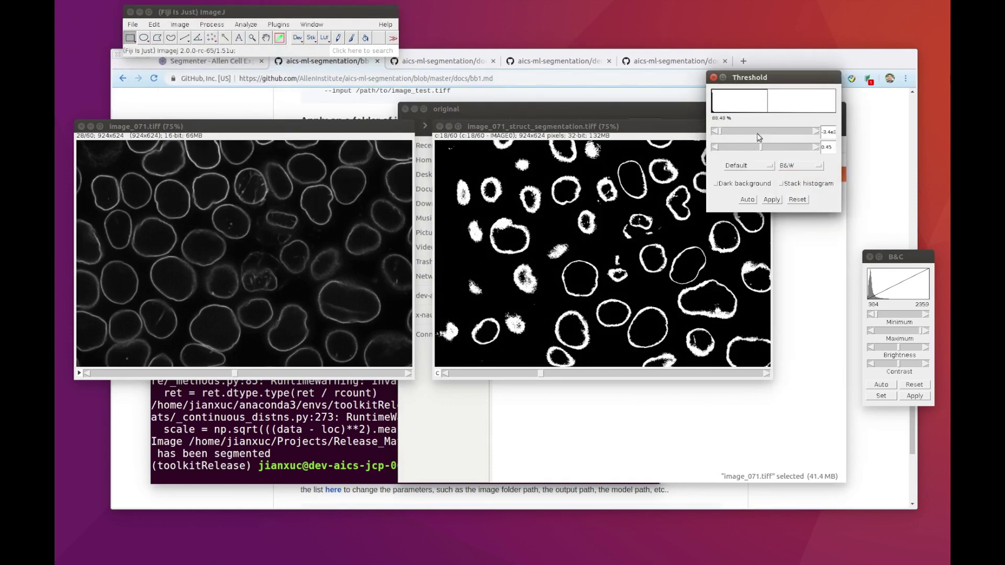
{"action": "left_click_drag", "start_coordinate": [774, 79], "coordinate": [846, 83]}
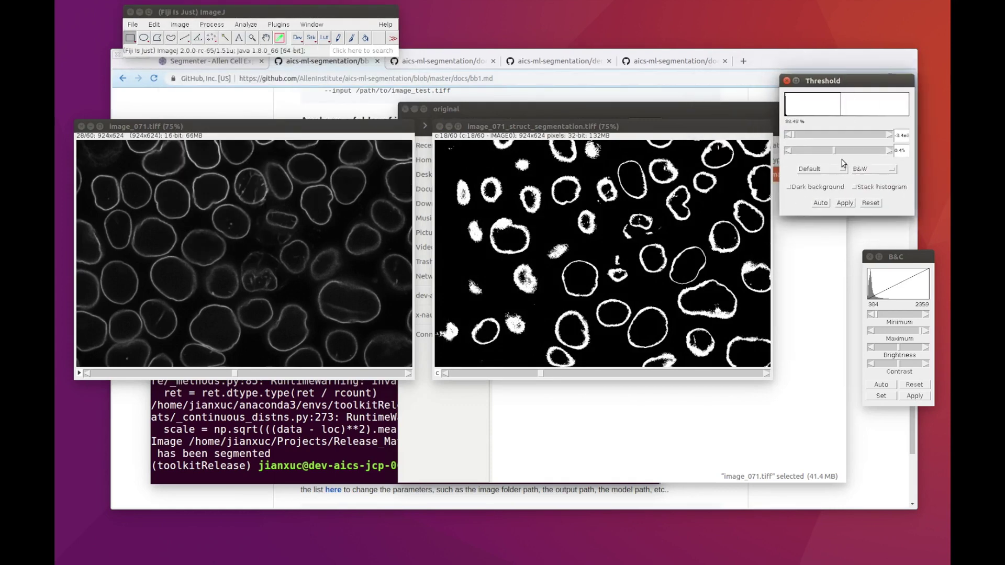
{"action": "left_click_drag", "start_coordinate": [834, 151], "coordinate": [868, 158]}
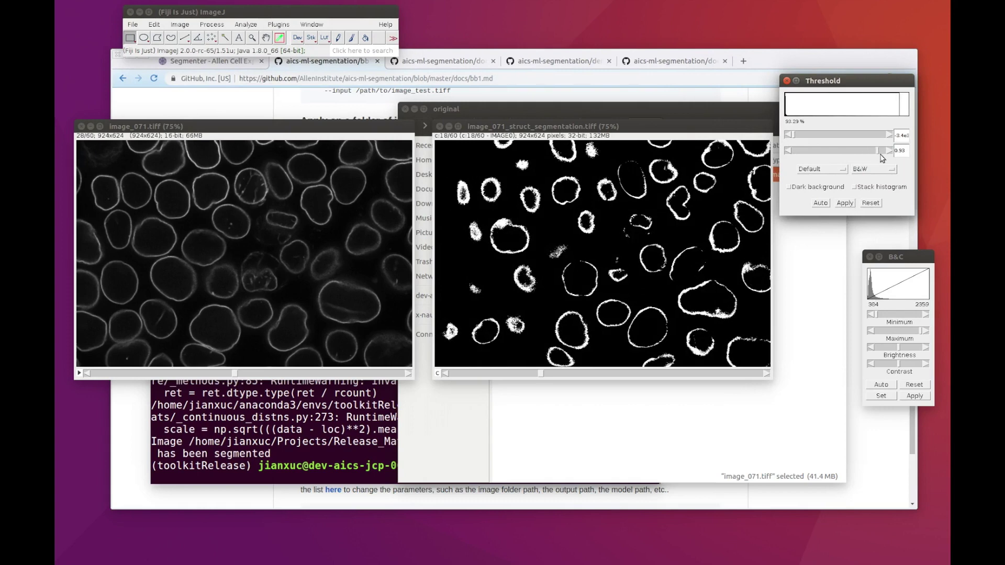
{"action": "scroll", "coordinate": [638, 242], "scroll_direction": "down", "scroll_amount": 10}
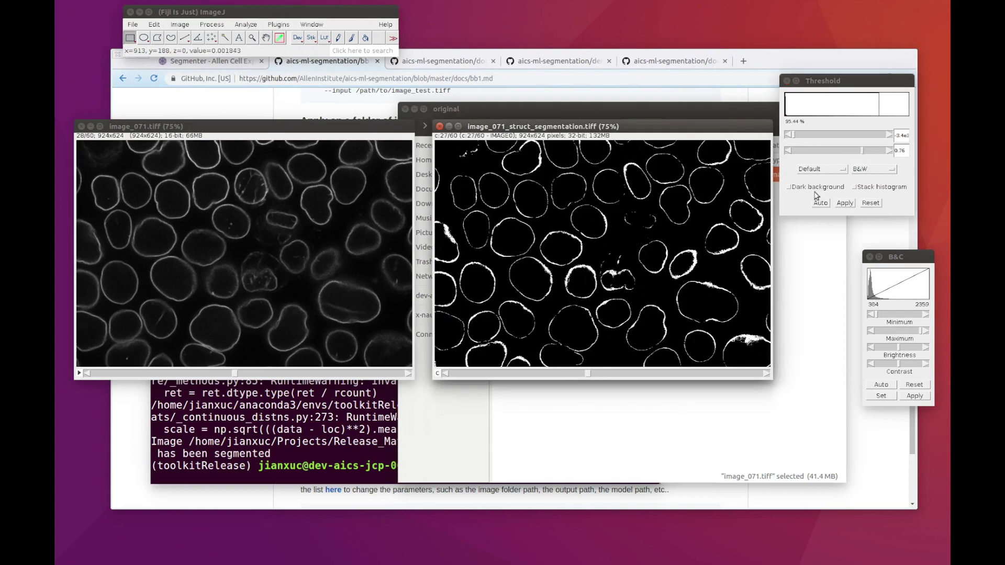
{"action": "left_click_drag", "start_coordinate": [863, 152], "coordinate": [826, 159]}
{"action": "left_click", "coordinate": [890, 150]}
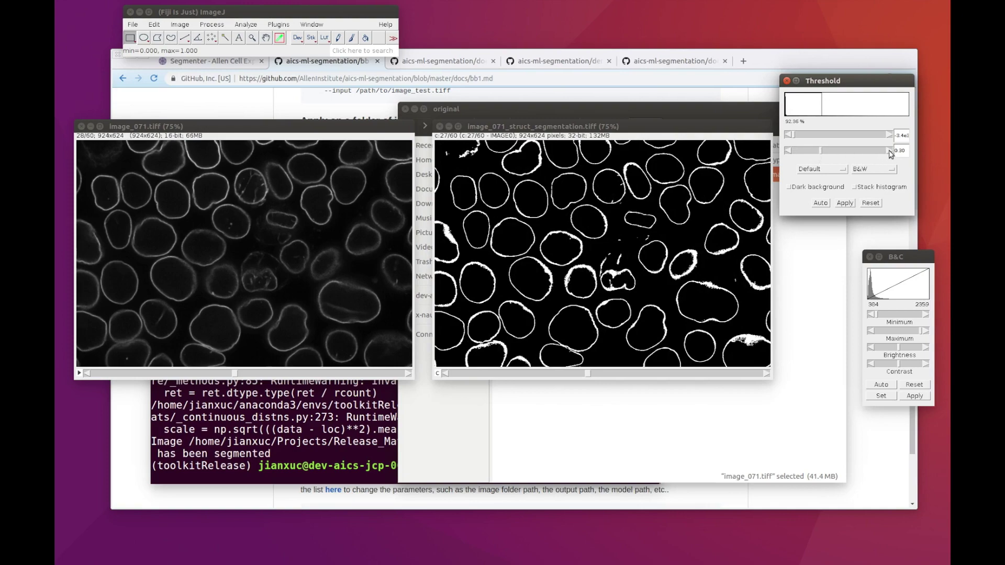
- Examine the thresholded segmentation through its slices, checking the mitotic cells near the middle of the image
{"action": "left_click", "coordinate": [606, 279]}
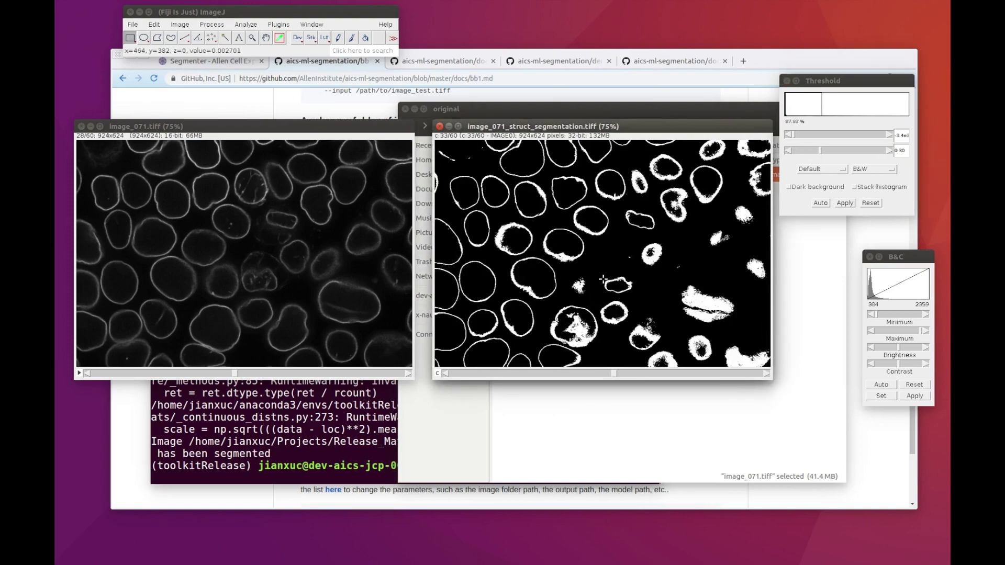
{"action": "scroll", "coordinate": [605, 280], "scroll_direction": "up", "scroll_amount": 6}
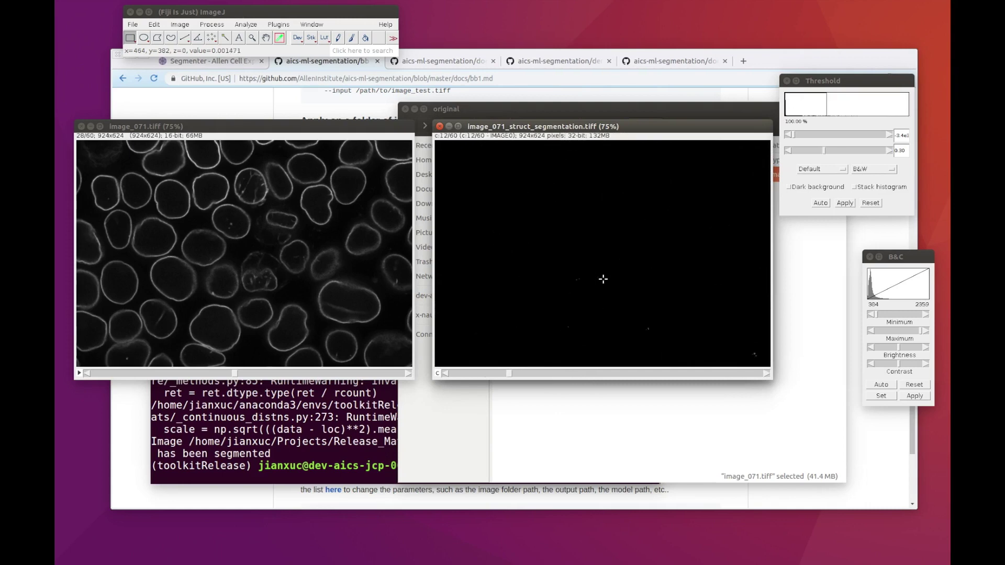
{"action": "scroll", "coordinate": [604, 279], "scroll_direction": "down", "scroll_amount": 3}
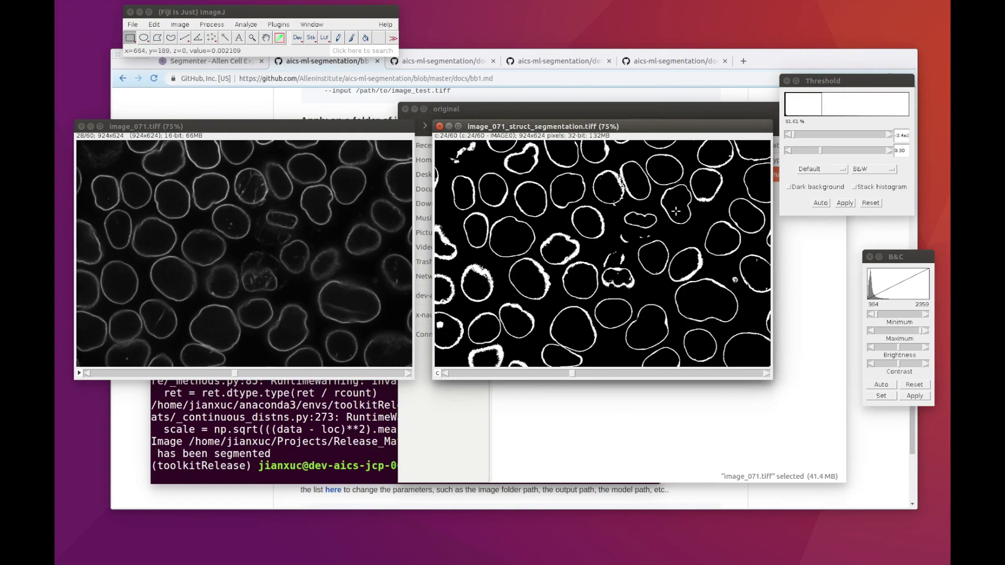
{"action": "scroll", "coordinate": [640, 318], "scroll_direction": "down", "scroll_amount": 1}
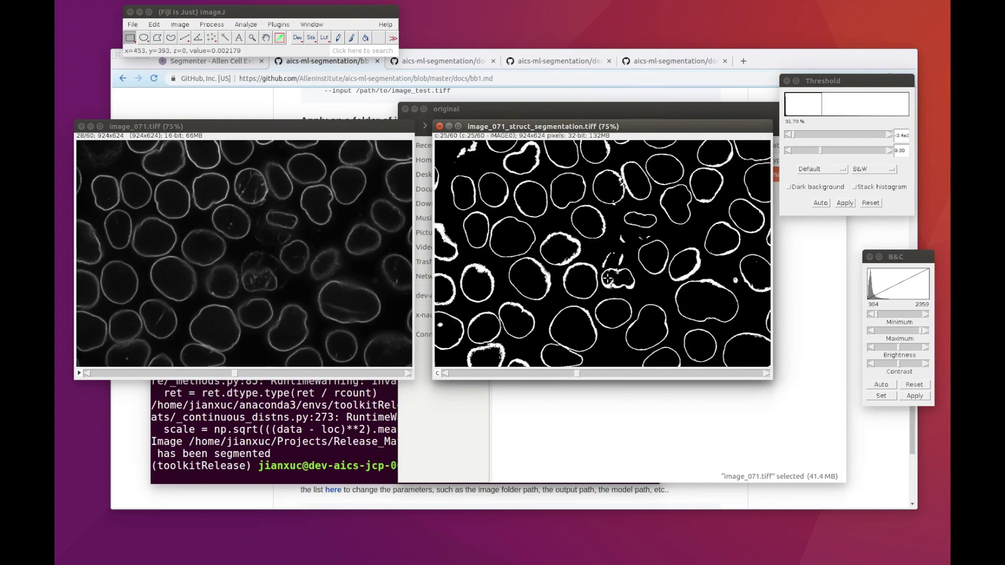
- Auto-adjust the brightness and contrast of image_071.tiff repeatedly to brighten the dim mitotic cells
{"action": "key", "text": "Tab"}
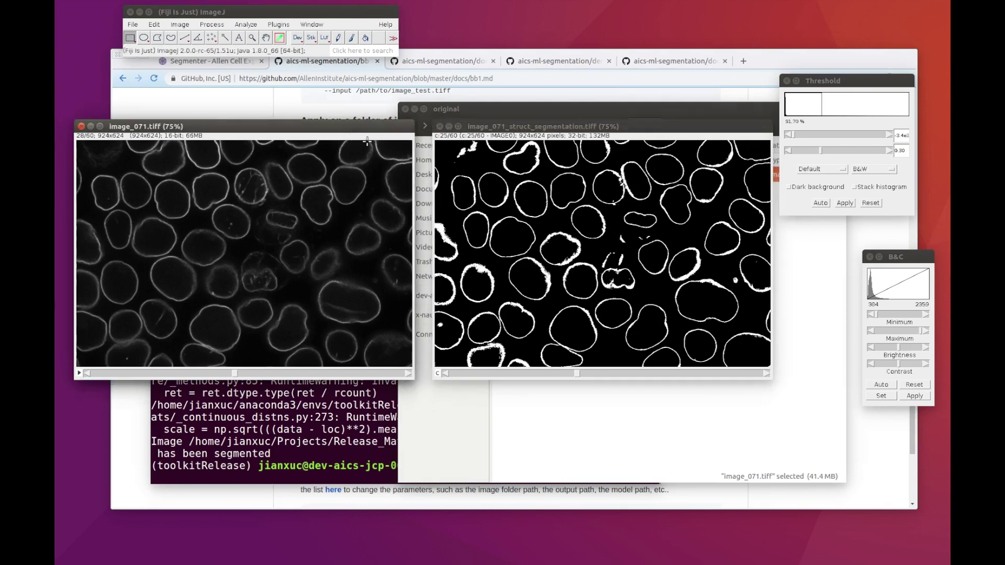
{"action": "left_click", "coordinate": [881, 385]}
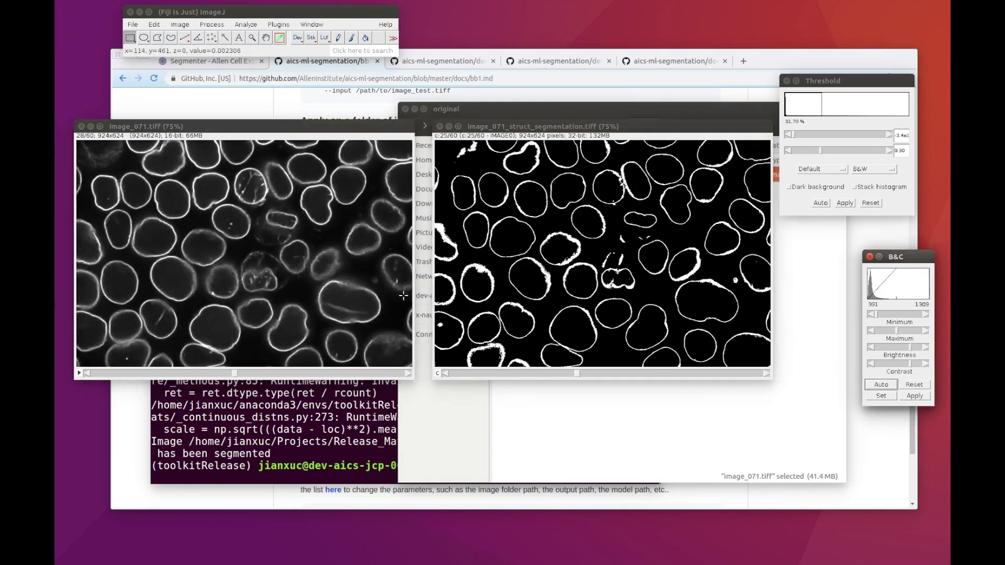
{"action": "left_click", "coordinate": [880, 386]}
{"action": "left_click", "coordinate": [880, 386]}
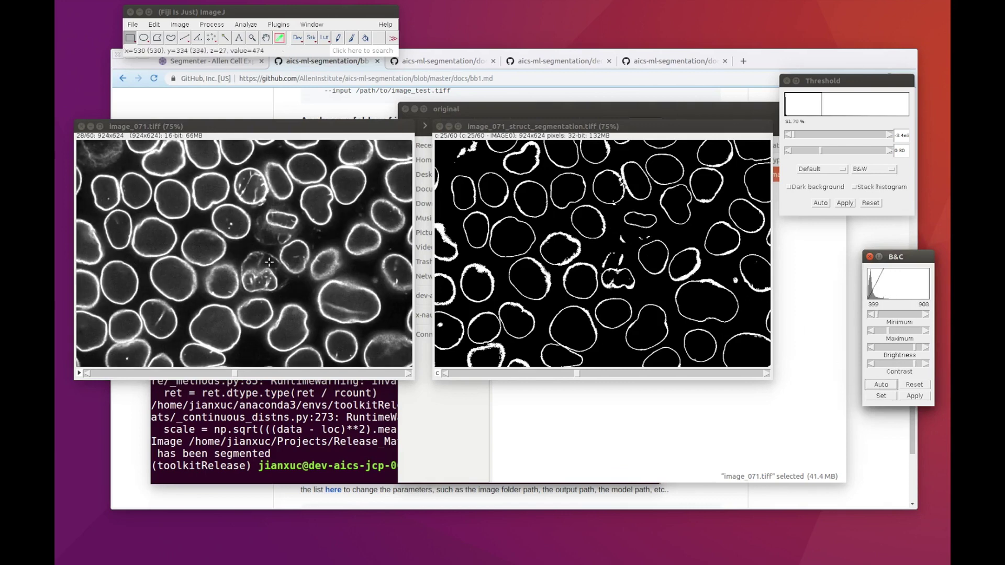
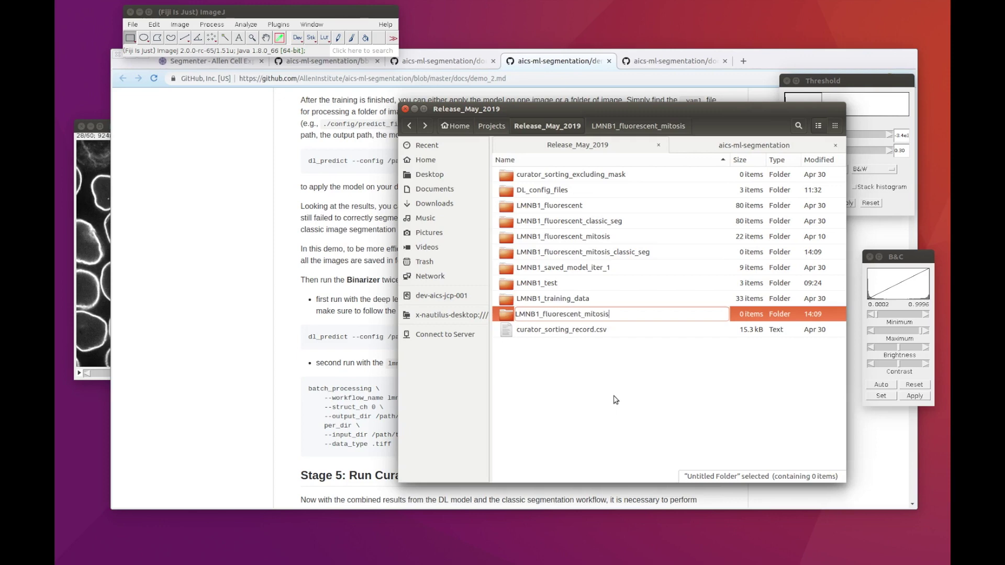
- Name the new folder in Release_May_2019 LMNB1_fluorescent_mitosis_DL_seg, and switch to the terminal
{"action": "type", "text": "_DL_seg"}
{"action": "key", "text": "Return"}
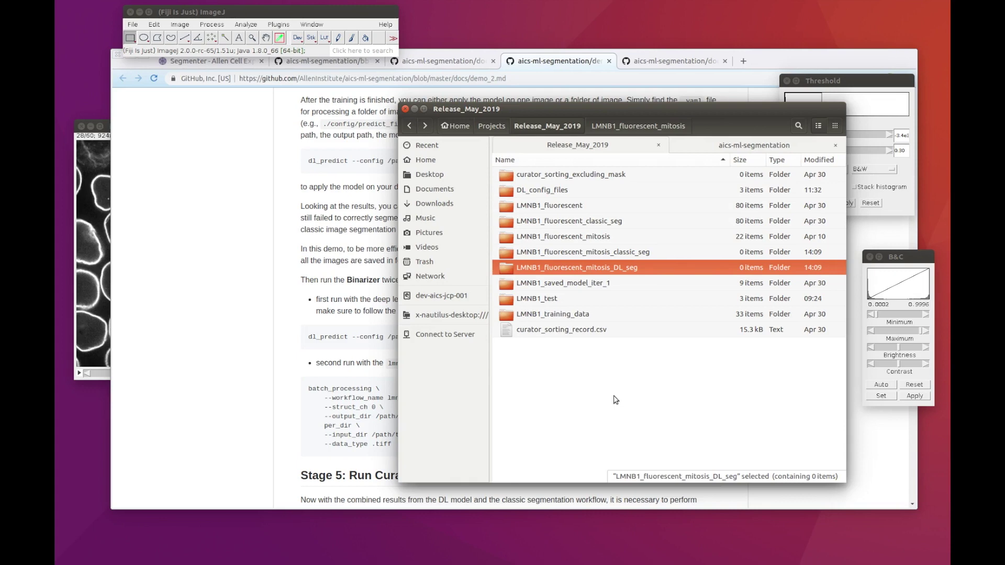
{"action": "key", "text": "alt+Tab"}
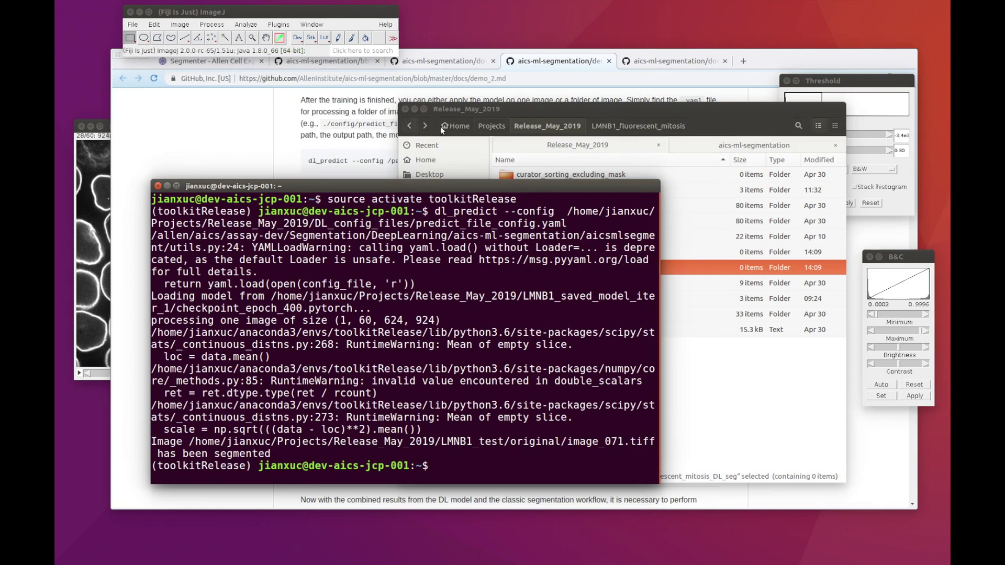
- Start a batch_processing command at the terminal prompt for the classic segmentation
{"action": "left_click", "coordinate": [544, 130]}
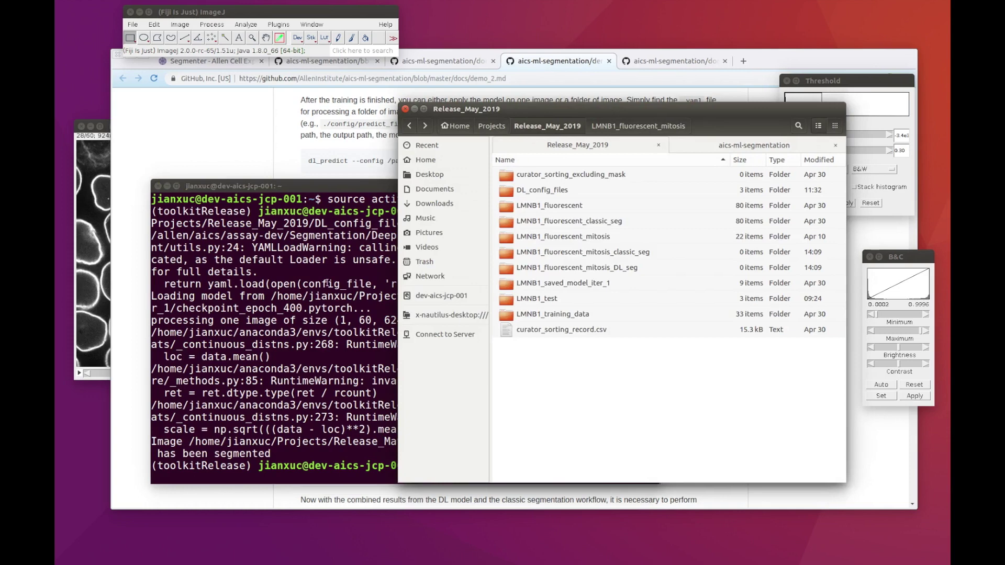
{"action": "left_click", "coordinate": [328, 284]}
{"action": "type", "text": "batch_"}
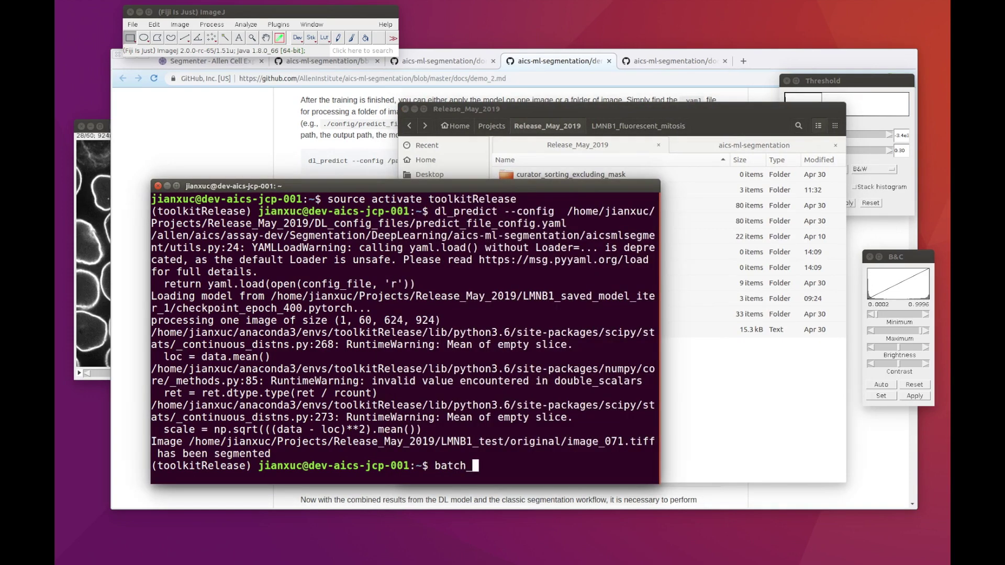
{"action": "type", "text": "processing -"}
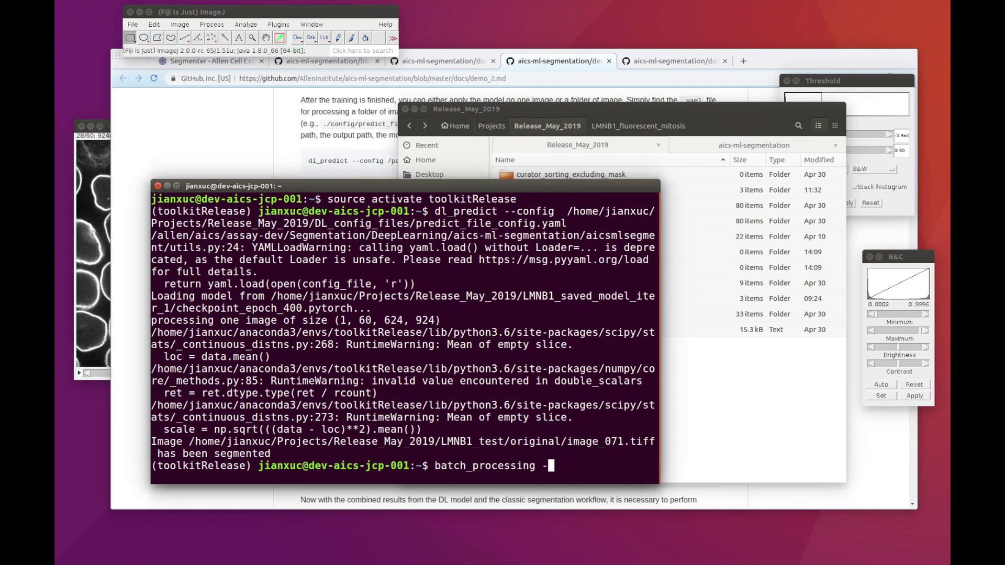
{"action": "type", "text": "-raw_"}
- Look up the batch_processing example for the lmnb1_mitotic workflow in demo_2.md, keeping it readable beside the terminal
{"action": "left_click", "coordinate": [286, 173]}
{"action": "scroll", "coordinate": [412, 270], "scroll_direction": "down", "scroll_amount": 3}
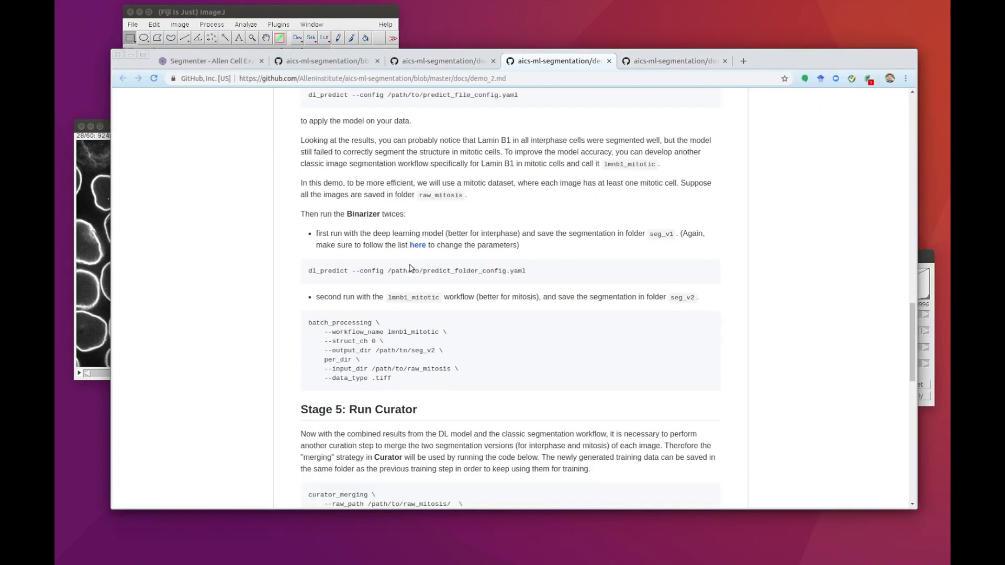
{"action": "left_click_drag", "start_coordinate": [332, 321], "coordinate": [412, 321]}
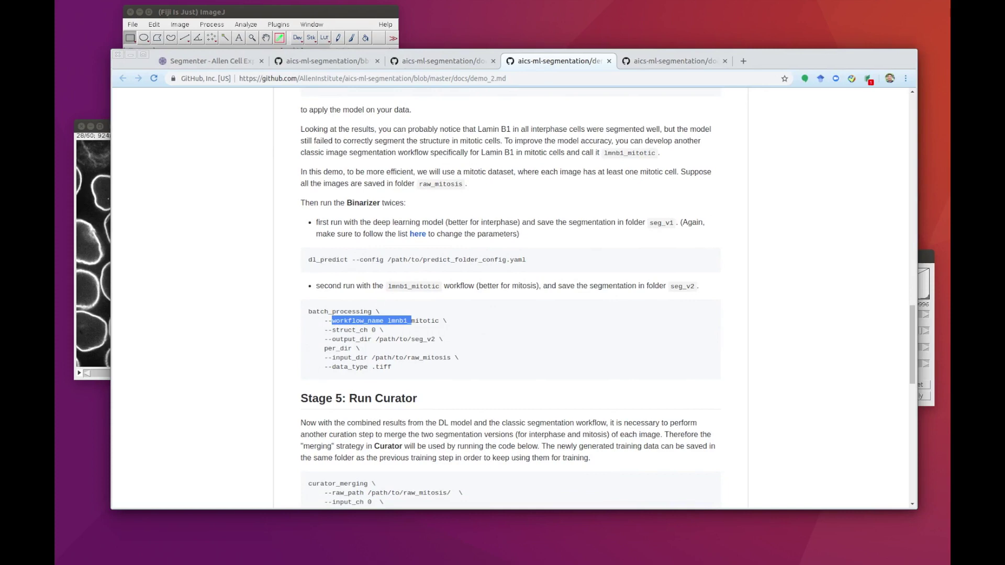
{"action": "key", "text": "alt+Tab"}
{"action": "left_click_drag", "start_coordinate": [474, 187], "coordinate": [476, 239]}
{"action": "scroll", "coordinate": [474, 225], "scroll_direction": "down", "scroll_amount": 5}
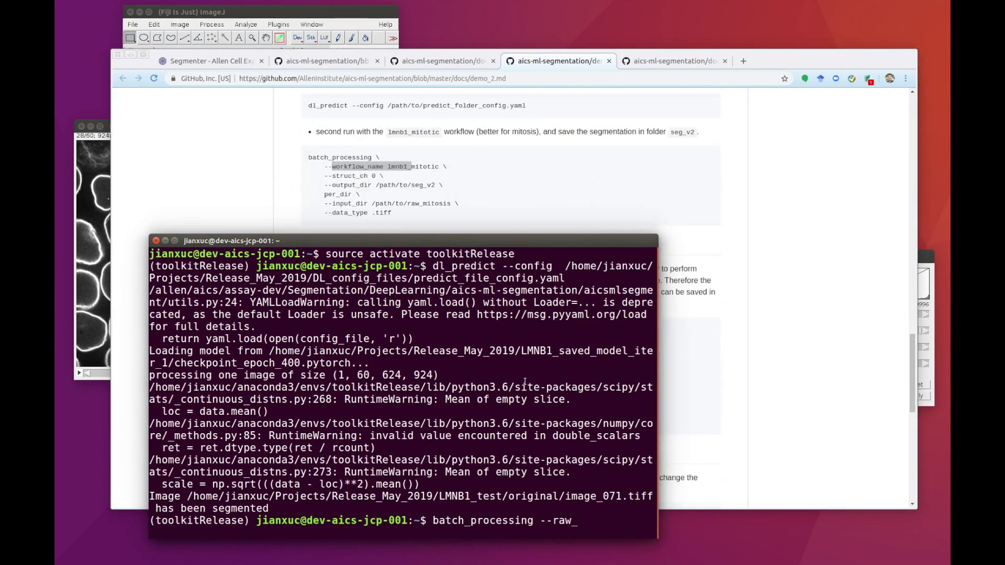
- Run batch_processing with workflow lmnb1_mitotic, struct_ch 0, output folder LMNB1_fluorescent_mitosis_classic_seg, per_dir input folder LMNB1_fluorescent_mitosis, and data type .tiff
{"action": "key", "text": "BackSpace"}
{"action": "key", "text": "BackSpace"}
{"action": "key", "text": "BackSpace"}
{"action": "type", "text": "workflow_name"}
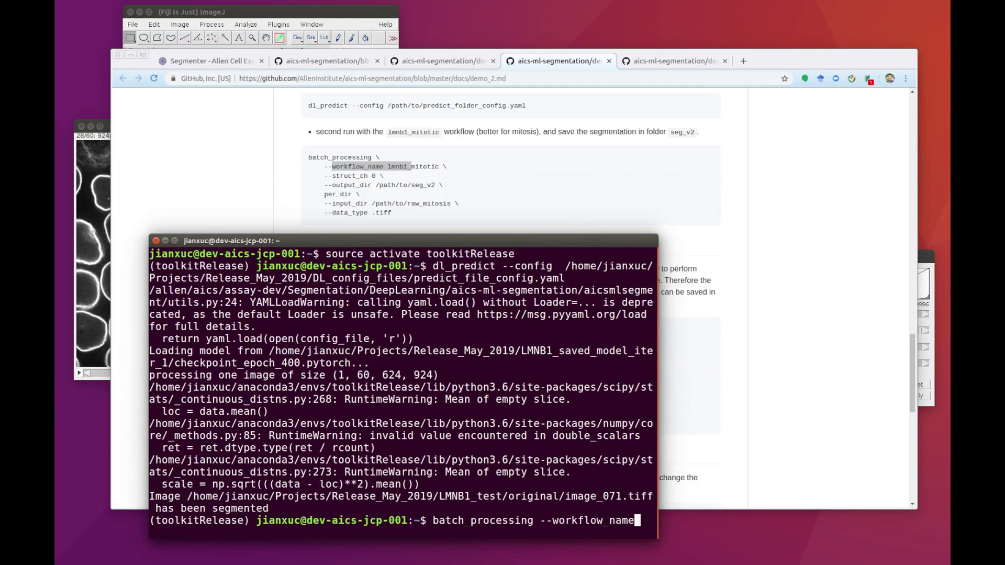
{"action": "type", "text": " lmnb1_mitotic --struct_ch 0 --"}
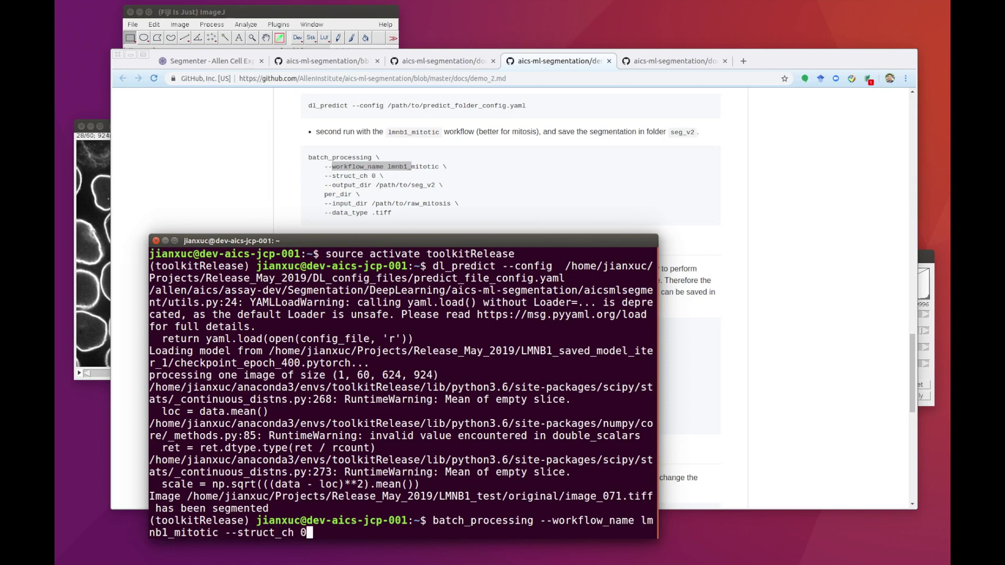
{"action": "type", "text": "output_dir"}
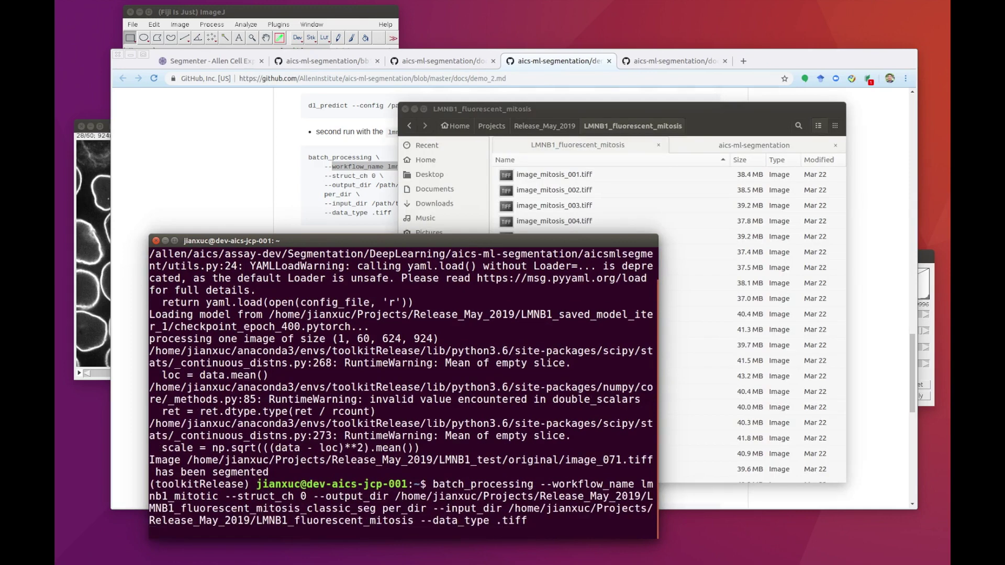
{"action": "key", "text": "Return"}
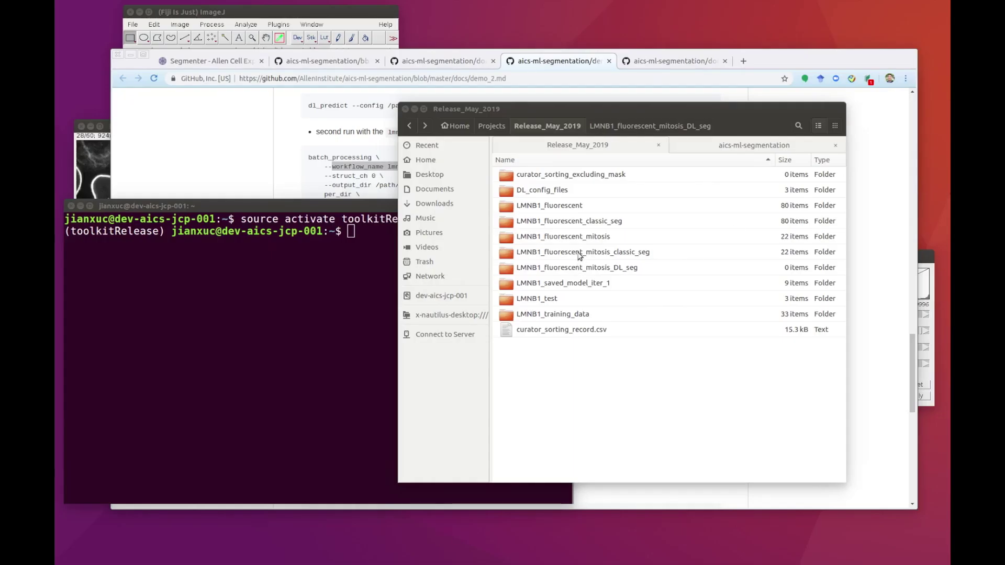
- Check the output in LMNB1_fluorescent_mitosis_classic_seg, and open predict_folder_config.yaml from DL_config_files in gedit
{"action": "double_click", "coordinate": [579, 256]}
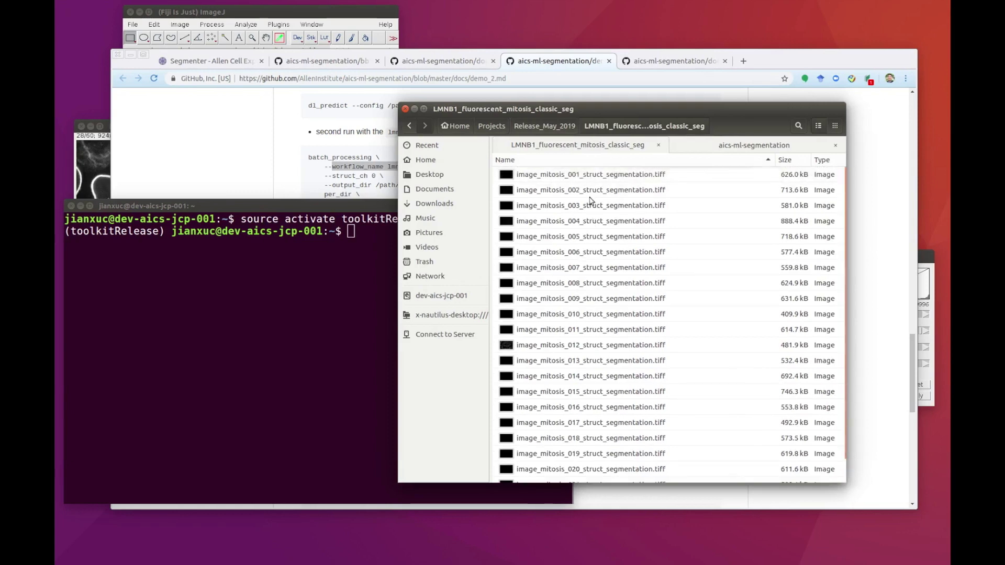
{"action": "left_click", "coordinate": [554, 126]}
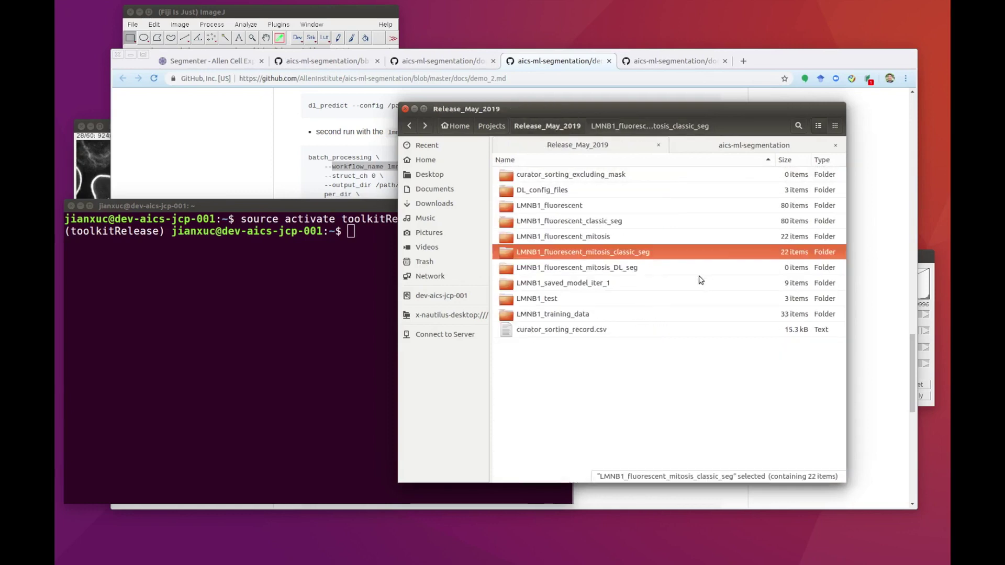
{"action": "double_click", "coordinate": [555, 192]}
{"action": "right_click", "coordinate": [552, 196]}
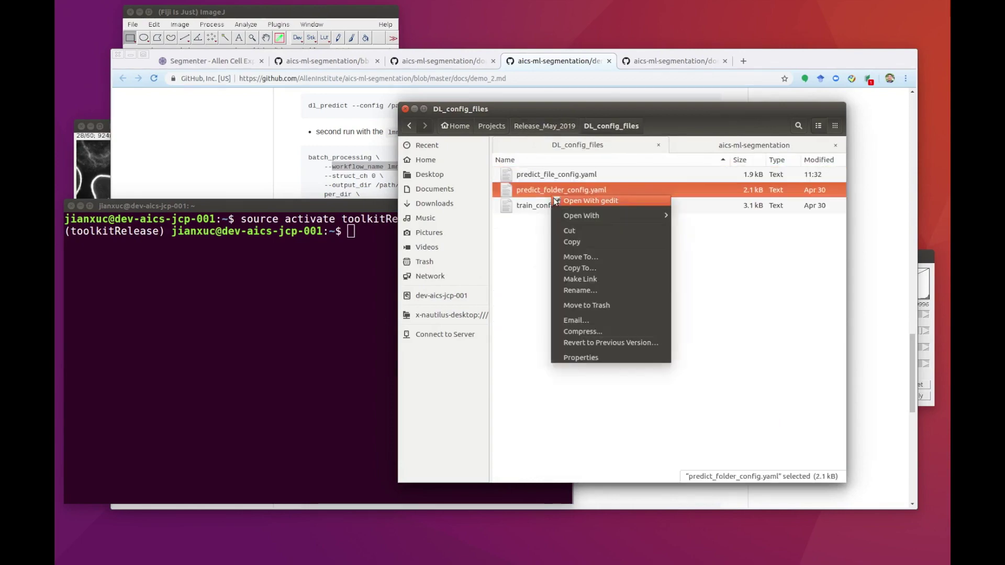
{"action": "left_click", "coordinate": [556, 201]}
{"action": "left_click_drag", "start_coordinate": [639, 12], "coordinate": [334, 46]}
{"action": "left_click", "coordinate": [760, 314]}
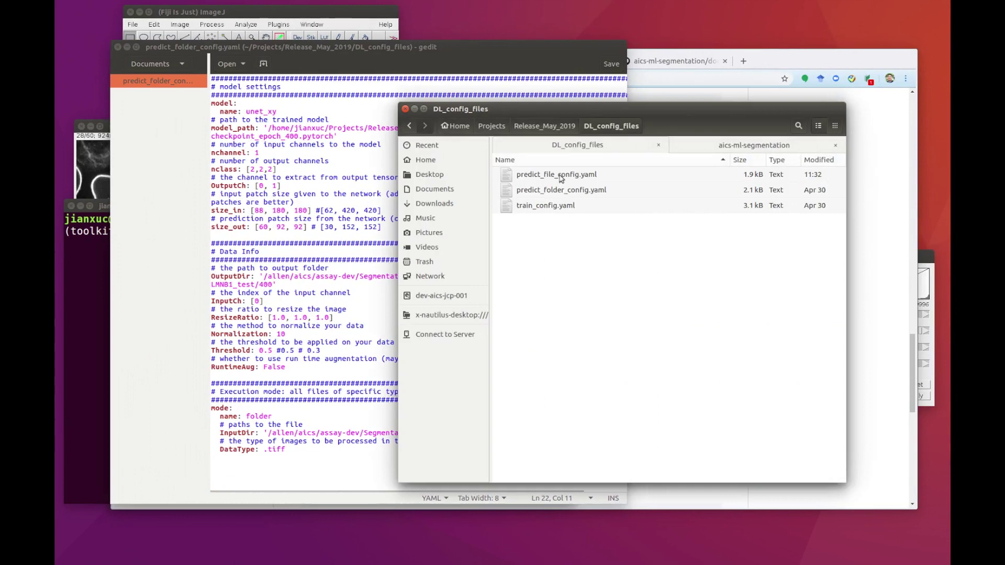
- Copy the model_path ending in LMNB1_saved_model_iter_1/checkpoint_epoch_400.pytorch from predict_file_config.yaml into predict_folder_config.yaml
{"action": "left_click", "coordinate": [558, 174]}
{"action": "right_click", "coordinate": [558, 173]}
{"action": "left_click", "coordinate": [566, 180]}
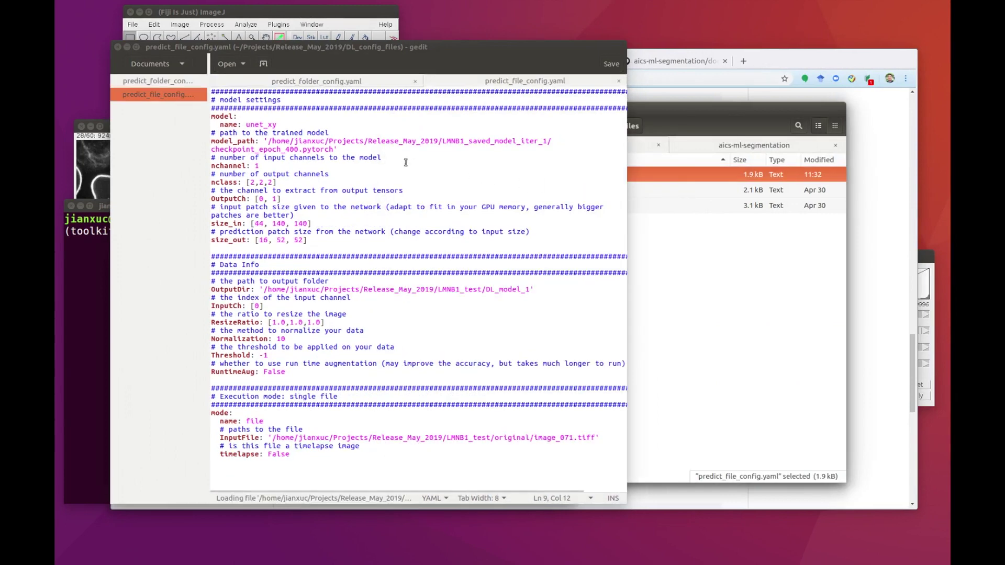
{"action": "left_click_drag", "start_coordinate": [265, 141], "coordinate": [341, 150]}
{"action": "key", "text": "ctrl+c"}
{"action": "left_click", "coordinate": [348, 81]}
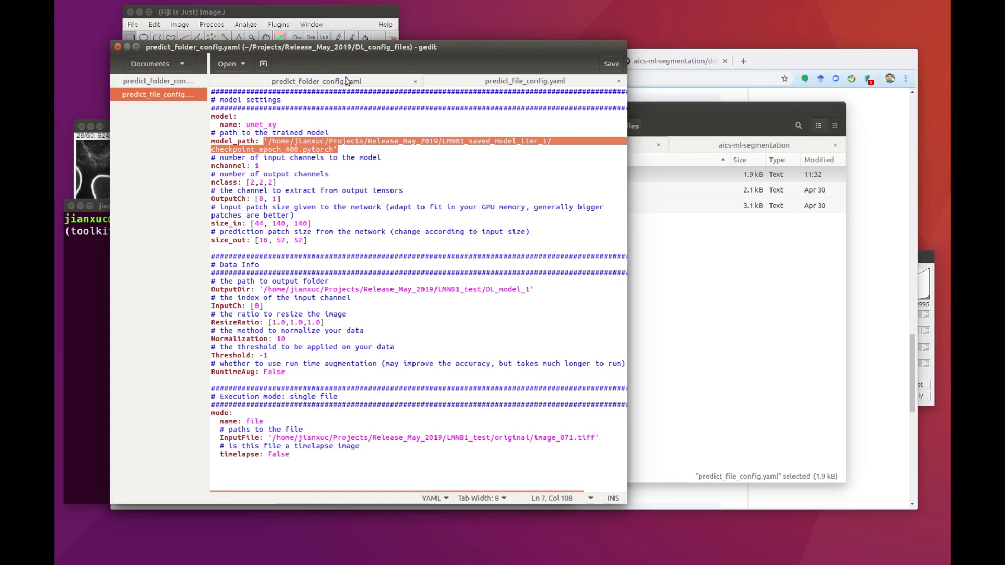
{"action": "mouse_move", "coordinate": [265, 138]}
{"action": "left_mouse_down"}
{"action": "mouse_move", "coordinate": [314, 150]}
{"action": "mouse_move", "coordinate": [264, 139]}
{"action": "left_mouse_up"}
{"action": "left_click", "coordinate": [338, 151]}
{"action": "key", "text": "ctrl+v"}
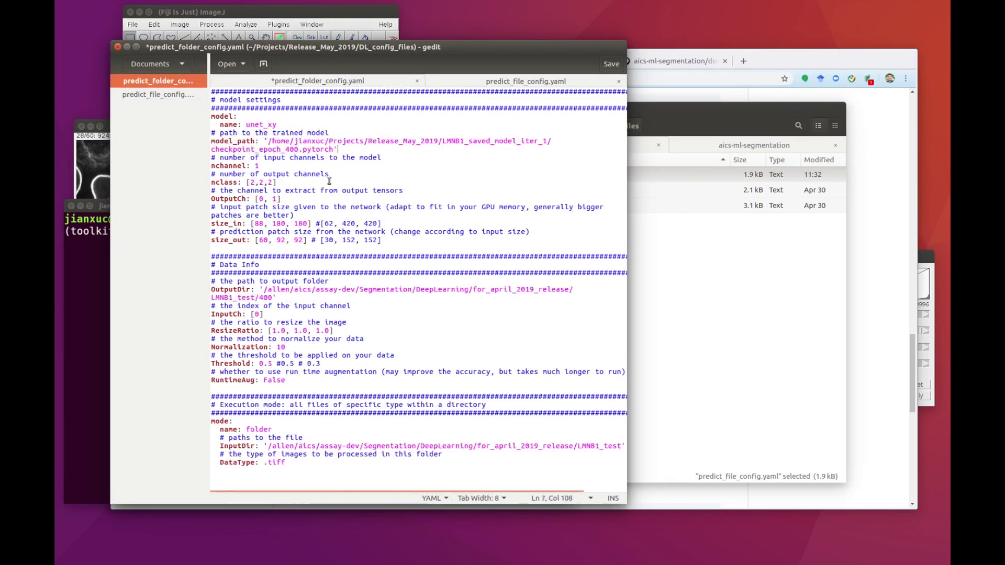
- Set size_in in predict_folder_config.yaml to [44, 140, 140], copied from predict_file_config.yaml
{"action": "left_click", "coordinate": [274, 200]}
{"action": "left_click", "coordinate": [456, 83]}
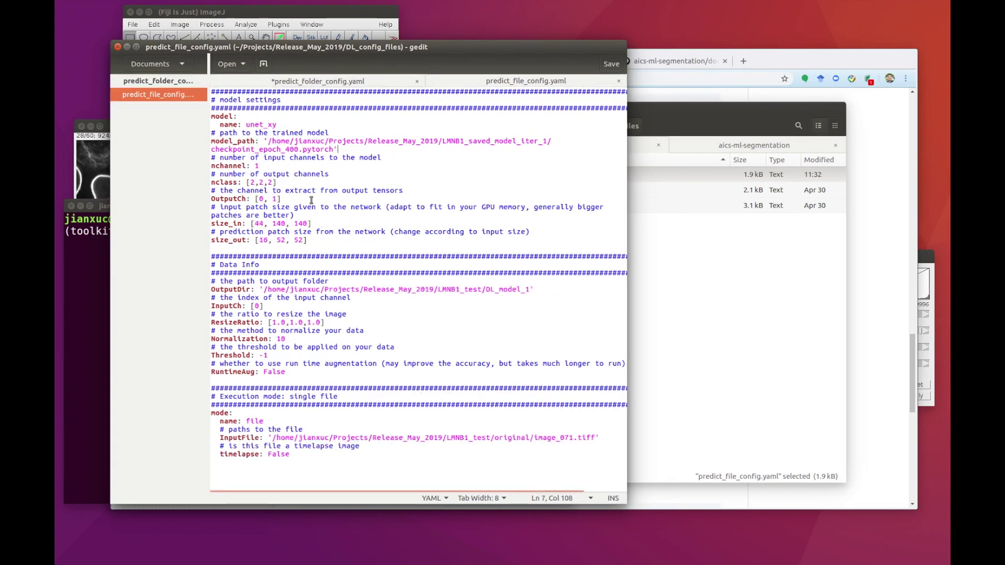
{"action": "left_click_drag", "start_coordinate": [251, 223], "coordinate": [312, 224]}
{"action": "key", "text": "ctrl+c"}
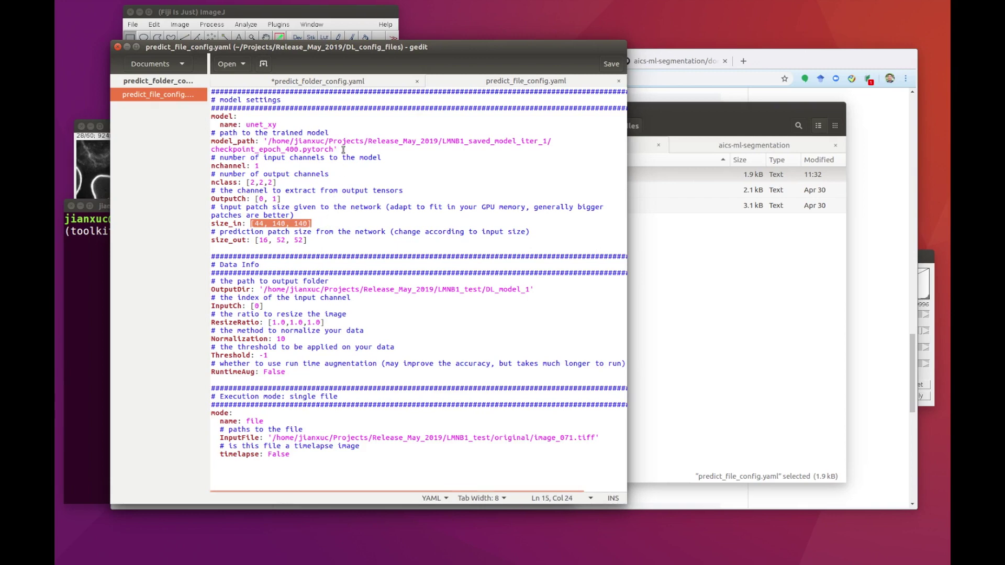
{"action": "left_click", "coordinate": [341, 83]}
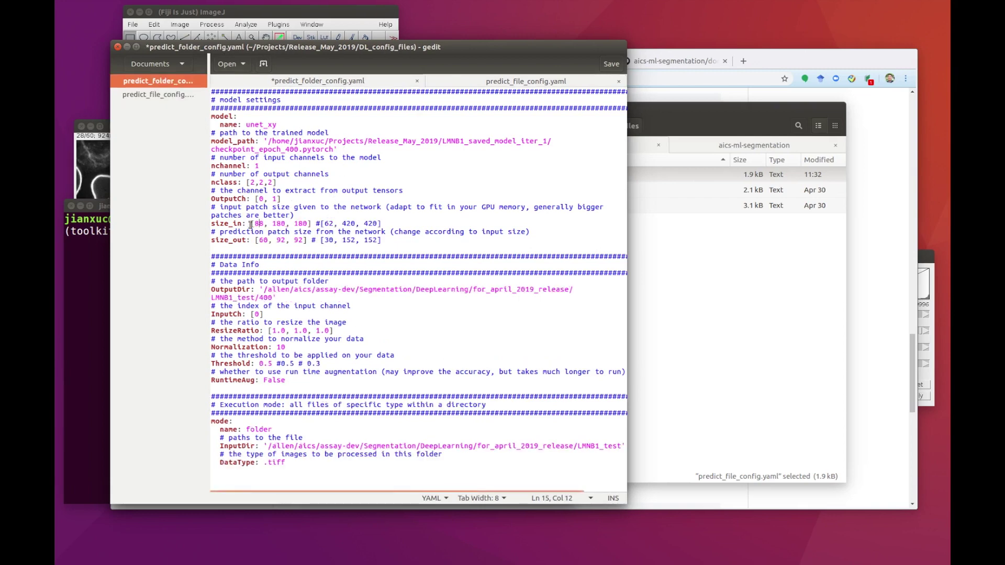
{"action": "left_click_drag", "start_coordinate": [251, 224], "coordinate": [382, 223]}
{"action": "key", "text": "ctrl+v"}
- Replace the size_out value in predict_folder_config.yaml with [16, 52, 52] from predict_file_config.yaml
{"action": "left_click", "coordinate": [507, 80]}
{"action": "left_click_drag", "start_coordinate": [255, 240], "coordinate": [310, 240]}
{"action": "key", "text": "ctrl+c"}
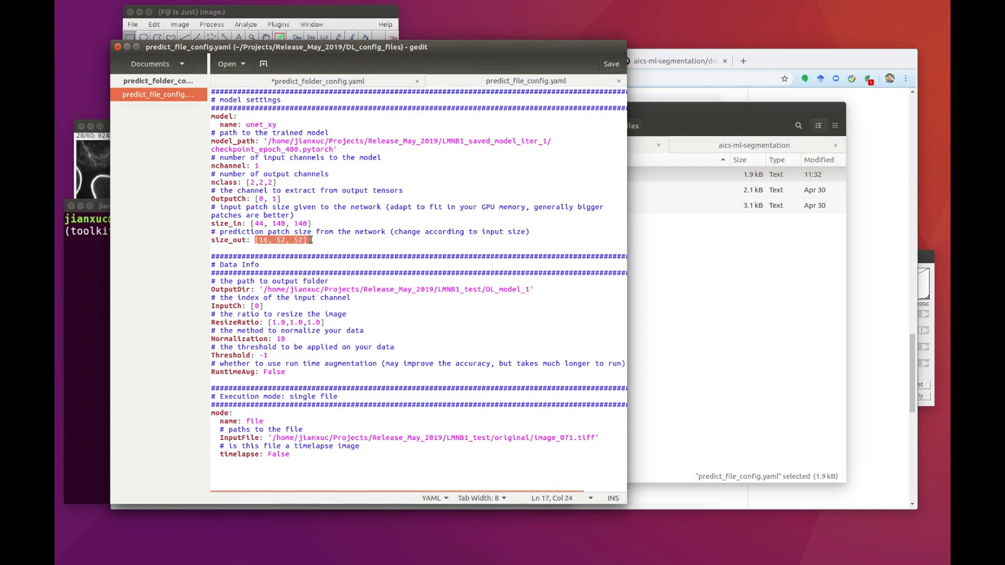
{"action": "left_click", "coordinate": [323, 81]}
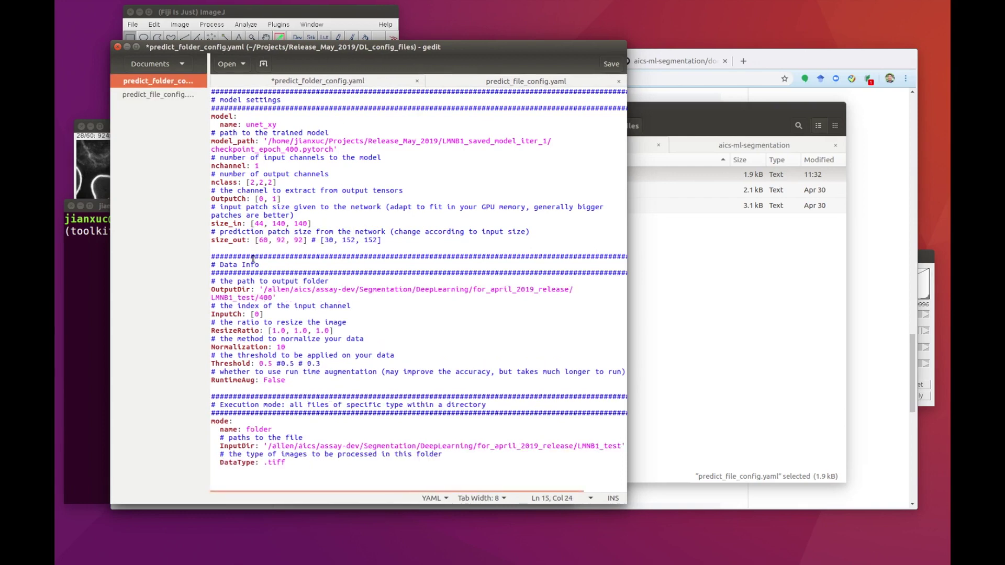
{"action": "left_click_drag", "start_coordinate": [255, 241], "coordinate": [382, 242]}
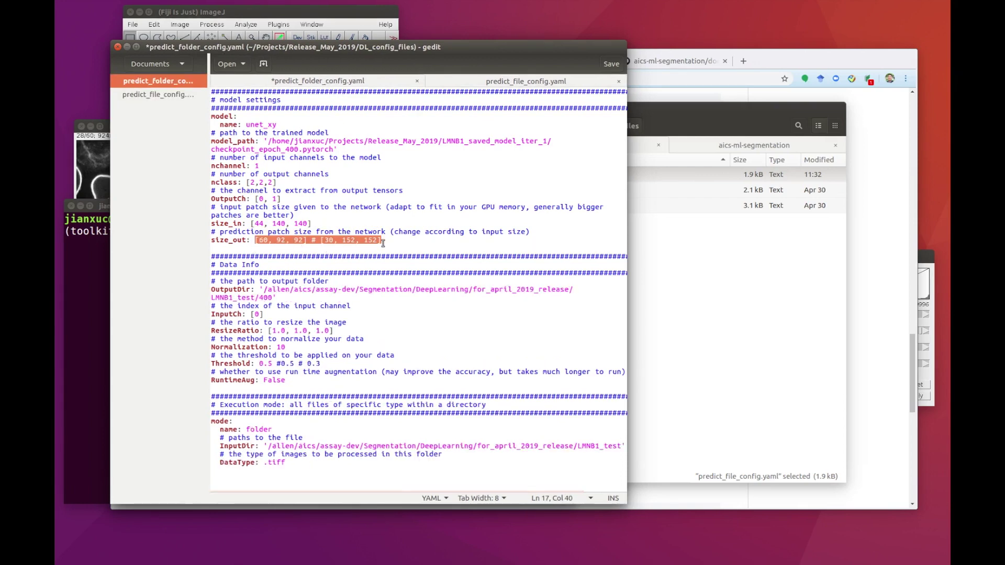
{"action": "key", "text": "ctrl+v"}
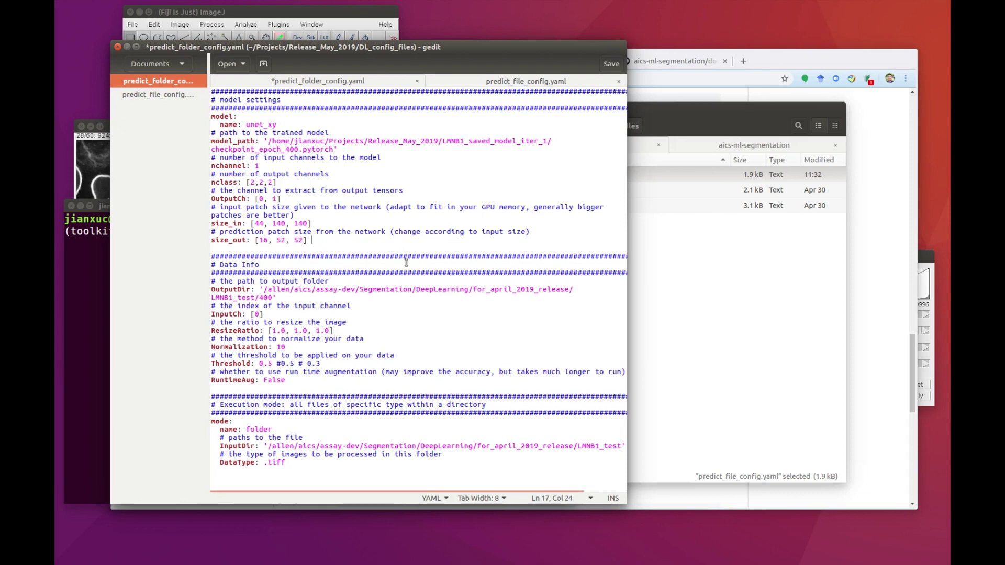
- Set OutputDir in predict_folder_config.yaml to the path of the LMNB1_fluorescent_mitosis_DL_seg folder in Release_May_2019
{"action": "left_click", "coordinate": [464, 83]}
{"action": "left_click_drag", "start_coordinate": [260, 289], "coordinate": [460, 290]}
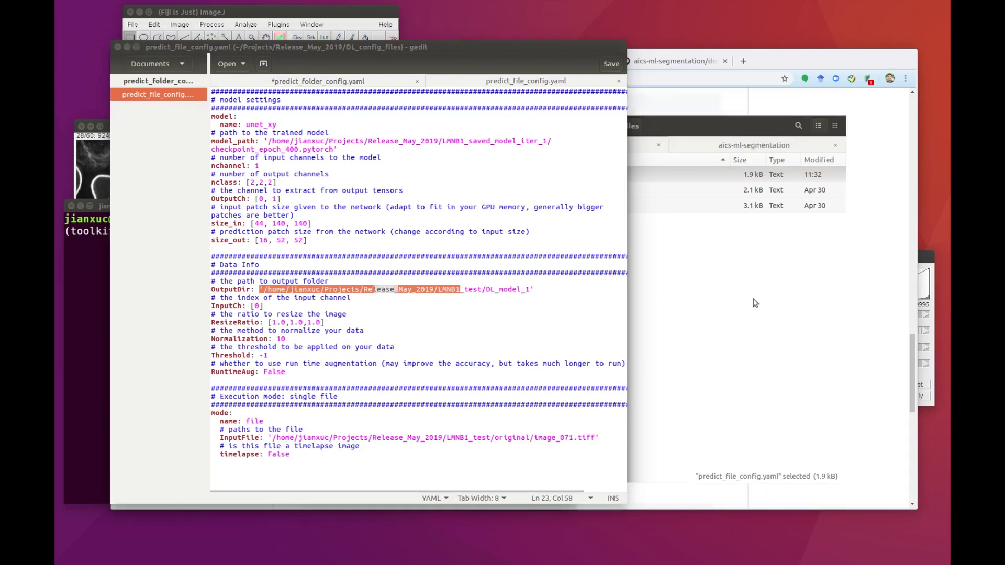
{"action": "left_click", "coordinate": [765, 307]}
{"action": "left_click", "coordinate": [547, 126]}
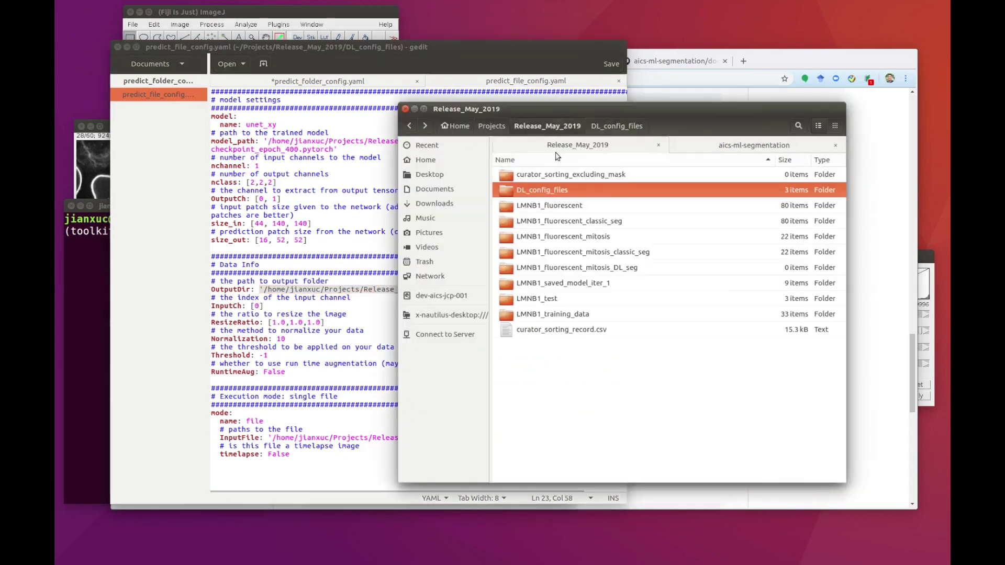
{"action": "double_click", "coordinate": [570, 269]}
{"action": "right_click", "coordinate": [614, 127]}
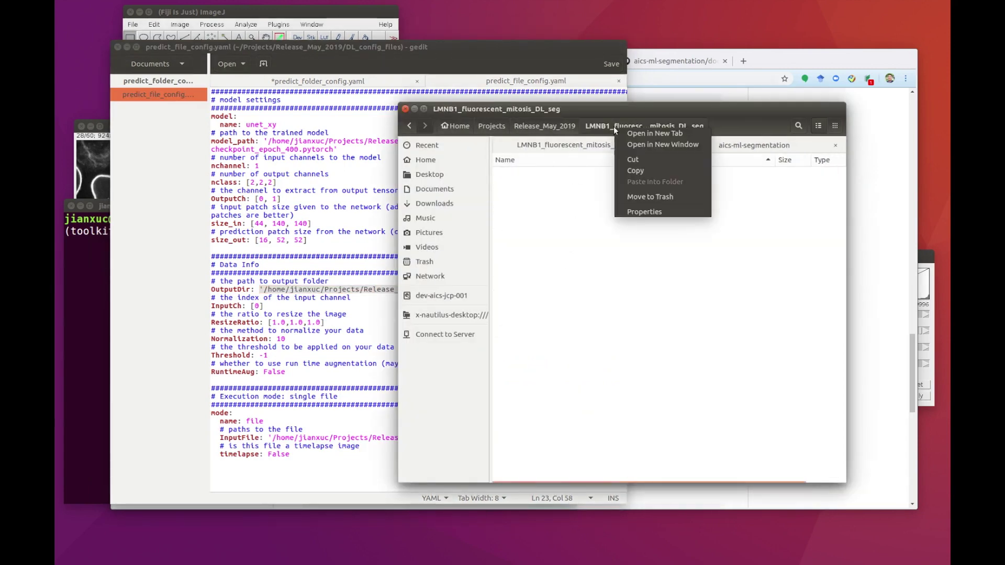
{"action": "left_click", "coordinate": [633, 171]}
{"action": "left_click", "coordinate": [320, 82]}
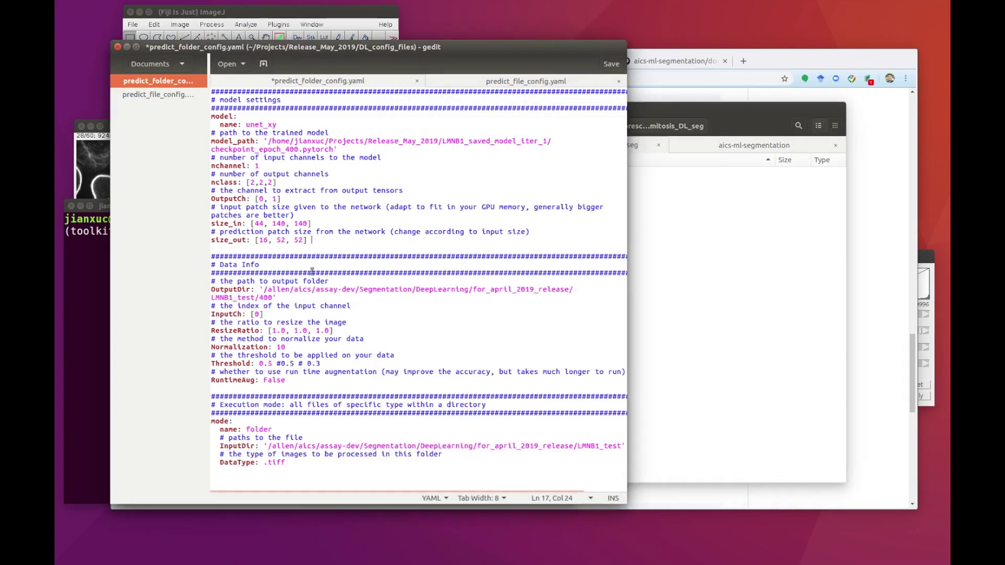
{"action": "left_click_drag", "start_coordinate": [259, 290], "coordinate": [279, 297]}
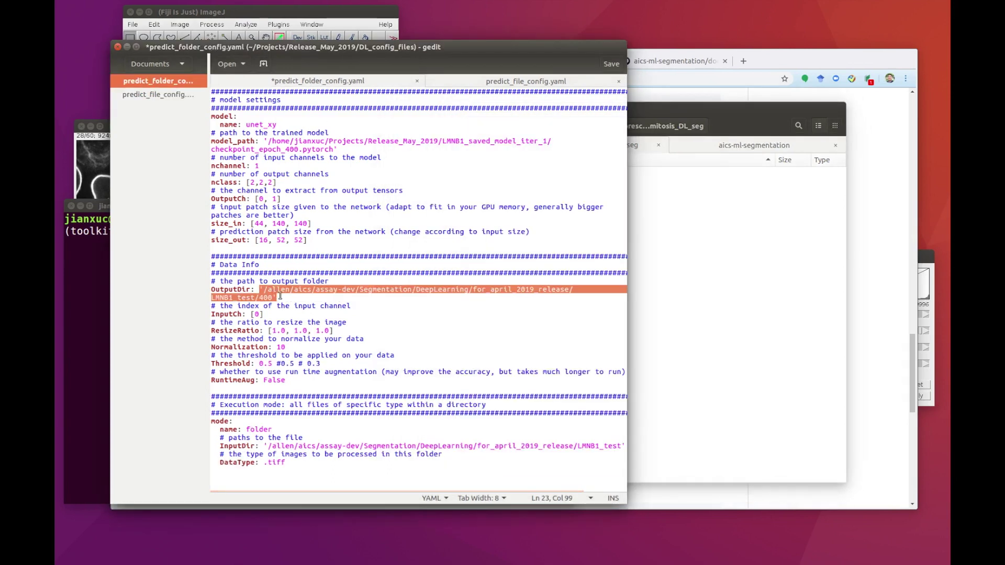
{"action": "key", "text": "ctrl+v"}
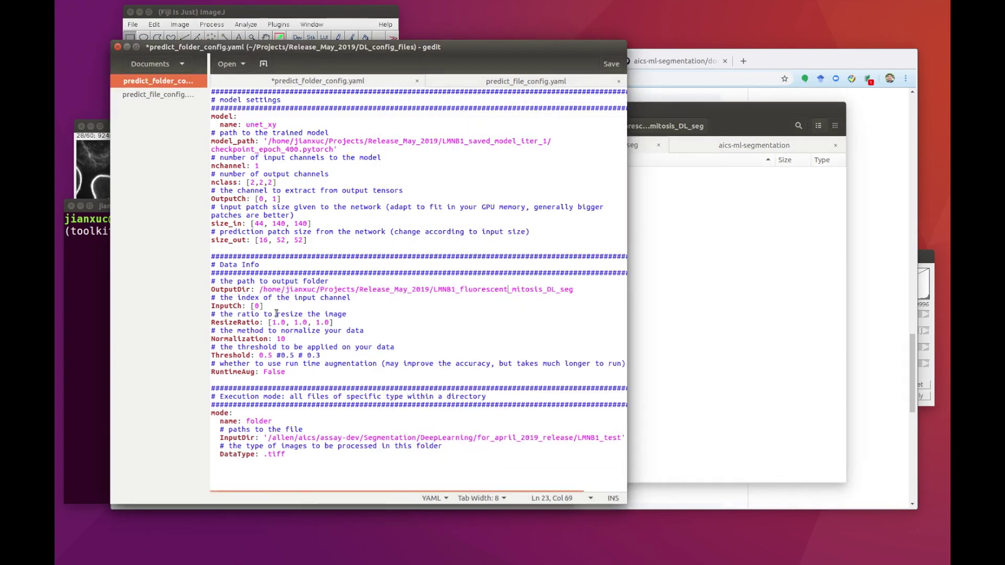
- Set the Threshold in predict_folder_config.yaml to 0.3
{"action": "left_click", "coordinate": [286, 322]}
{"action": "left_click_drag", "start_coordinate": [330, 356], "coordinate": [260, 356]}
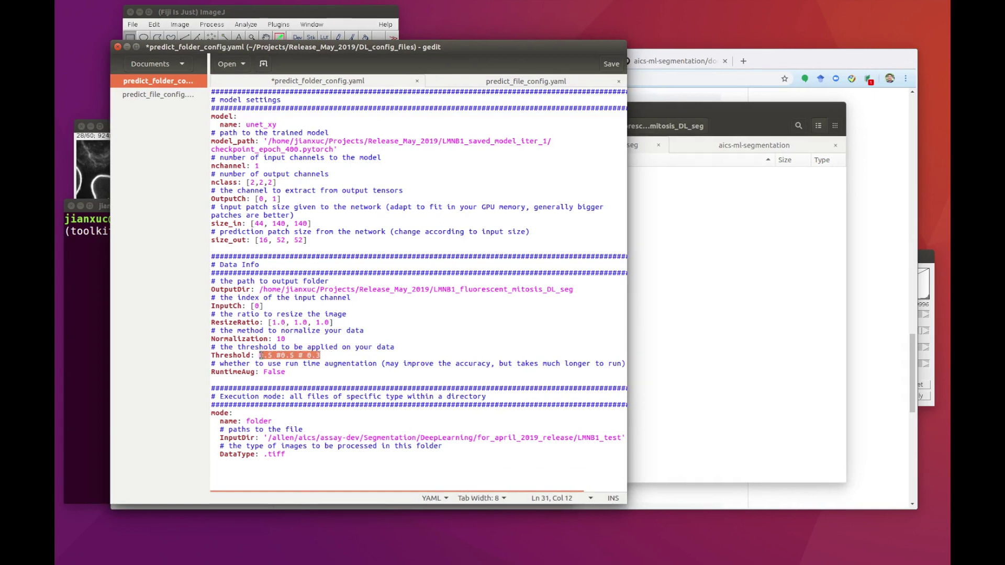
{"action": "type", "text": "0.3"}
{"action": "left_click", "coordinate": [283, 379]}
- Set InputDir in predict_folder_config.yaml to the path of the LMNB1_fluorescent_mitosis folder in Release_May_2019 and save the file
{"action": "left_click_drag", "start_coordinate": [260, 426], "coordinate": [266, 441]}
{"action": "left_click", "coordinate": [700, 325]}
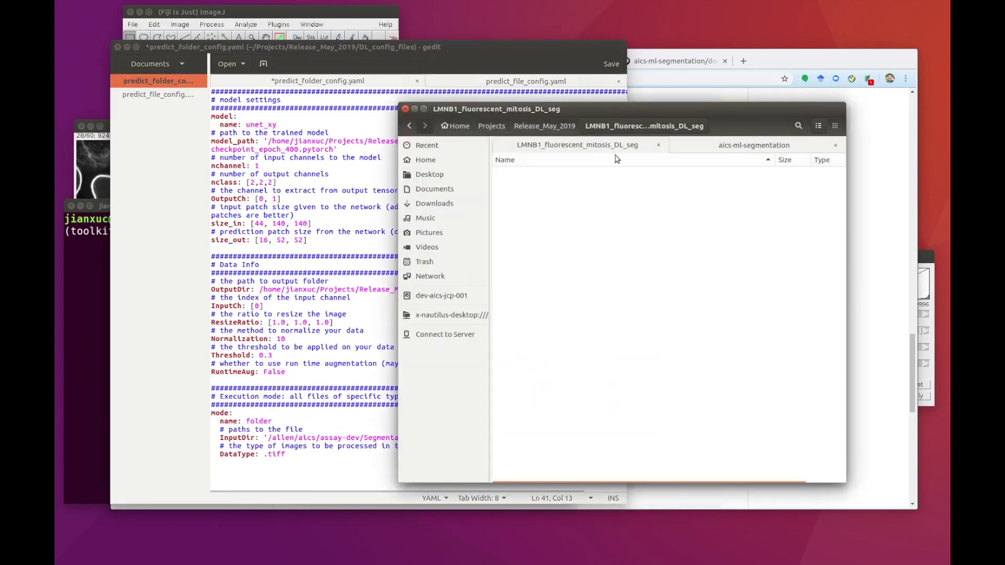
{"action": "left_click", "coordinate": [567, 127]}
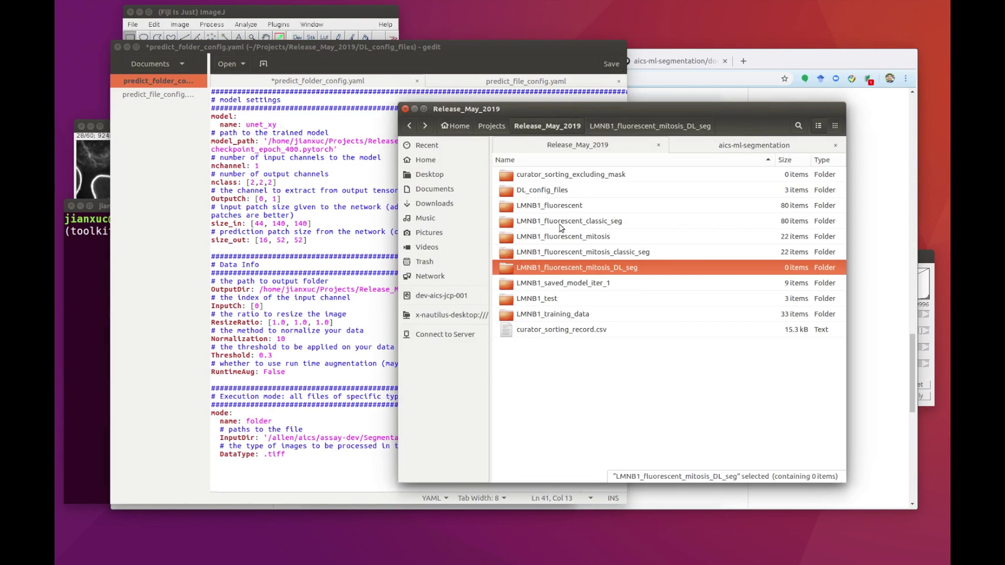
{"action": "double_click", "coordinate": [561, 237]}
{"action": "right_click", "coordinate": [622, 129]}
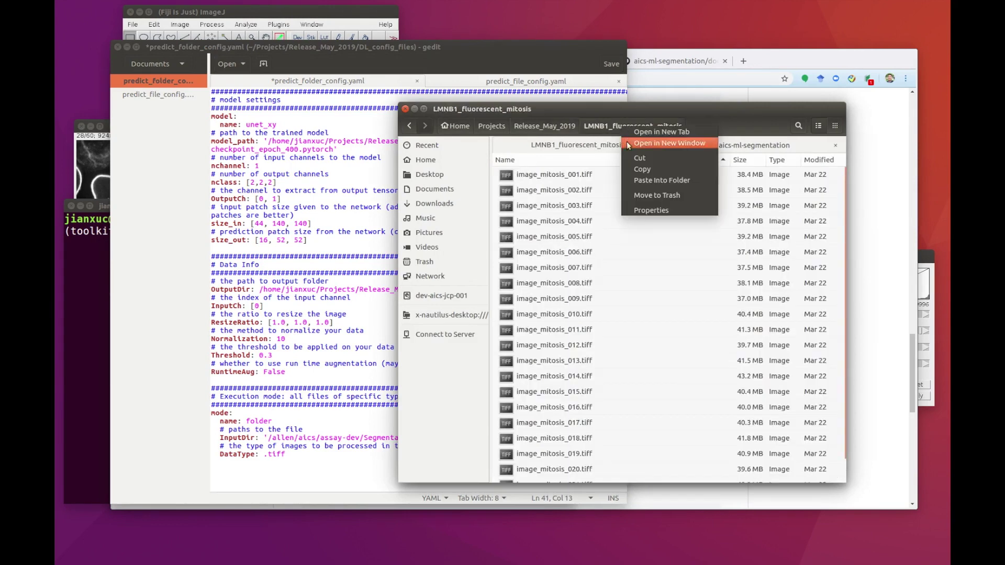
{"action": "left_click", "coordinate": [635, 168]}
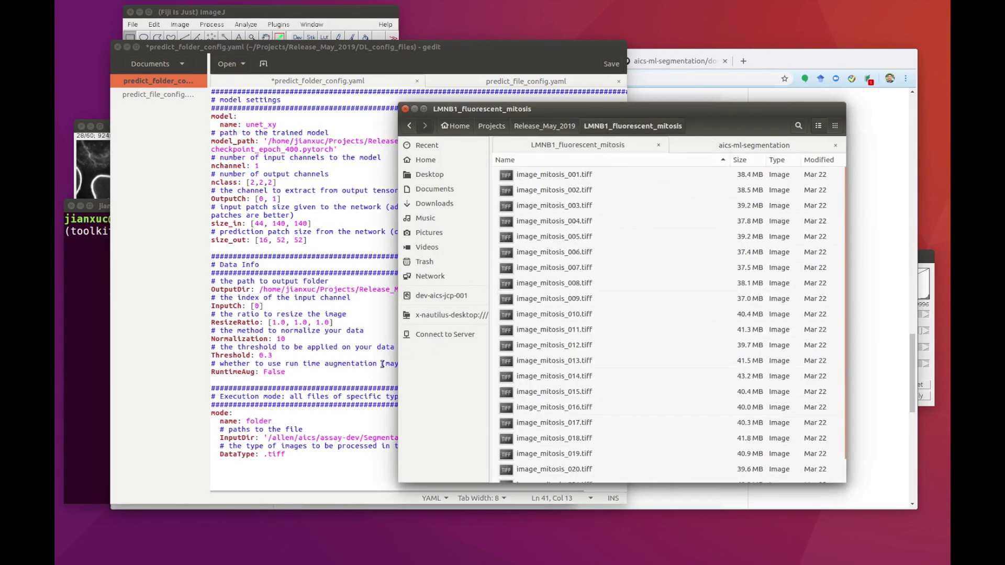
{"action": "left_click", "coordinate": [311, 388]}
{"action": "left_click_drag", "start_coordinate": [265, 438], "coordinate": [625, 440]}
{"action": "type", "text": "''"}
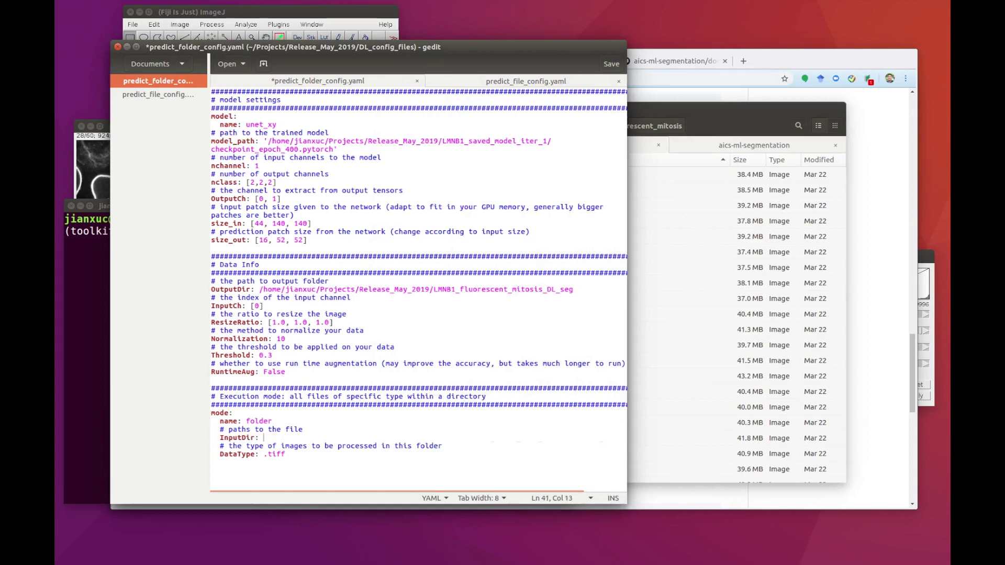
{"action": "key", "text": "ctrl+v"}
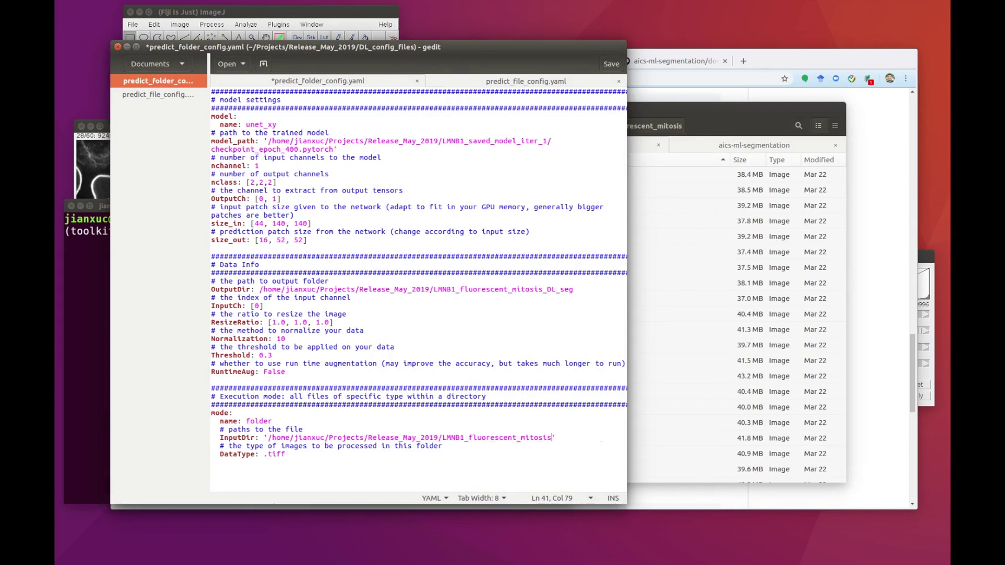
{"action": "key", "text": "ctrl+s"}
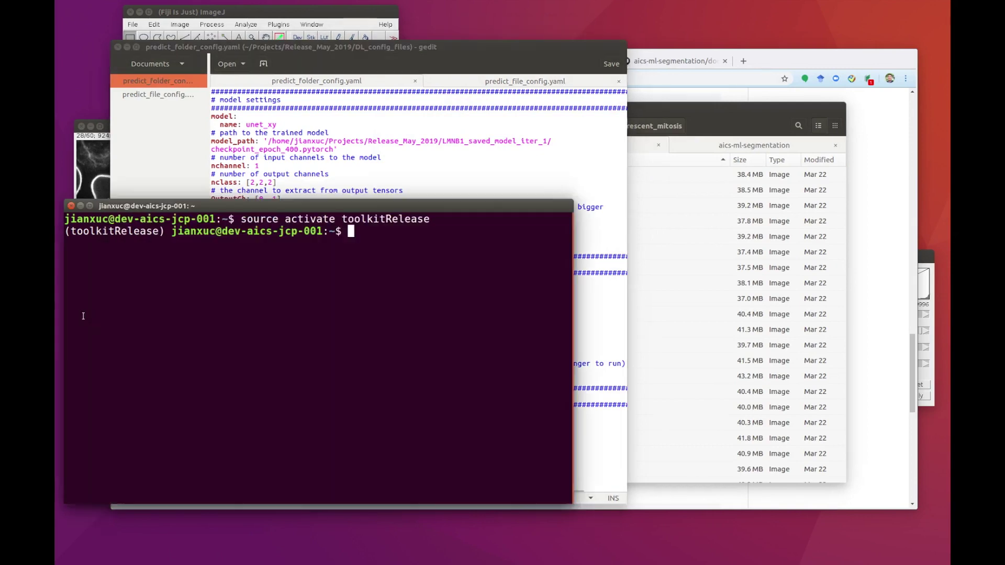
- Run dl_predict in the terminal with --config pointing to predict_folder_config.yaml
{"action": "left_click", "coordinate": [83, 316]}
{"action": "type", "text": "dl_predict --config"}
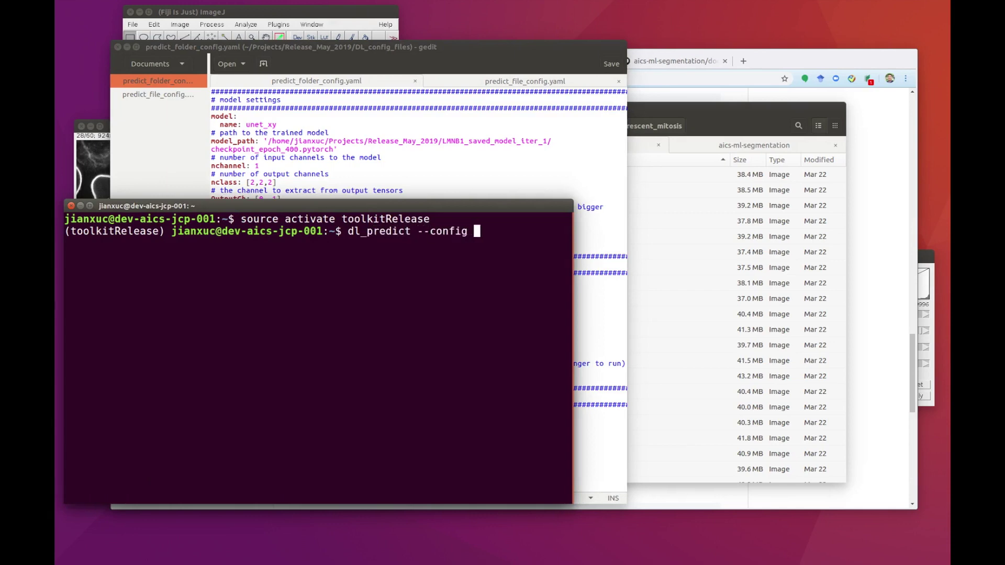
{"action": "key", "text": "ctrl+shift+v"}
{"action": "key", "text": "Return"}
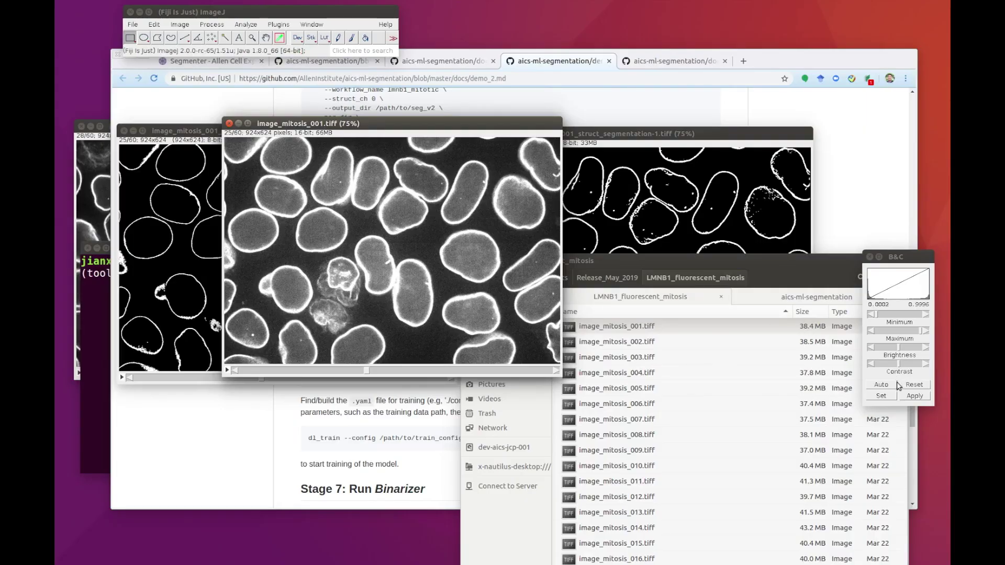
- Auto-adjust the contrast of image_mitosis_001.tiff in Fiji and arrange the image windows to compare the raw image with its two segmentations
{"action": "left_click", "coordinate": [901, 385]}
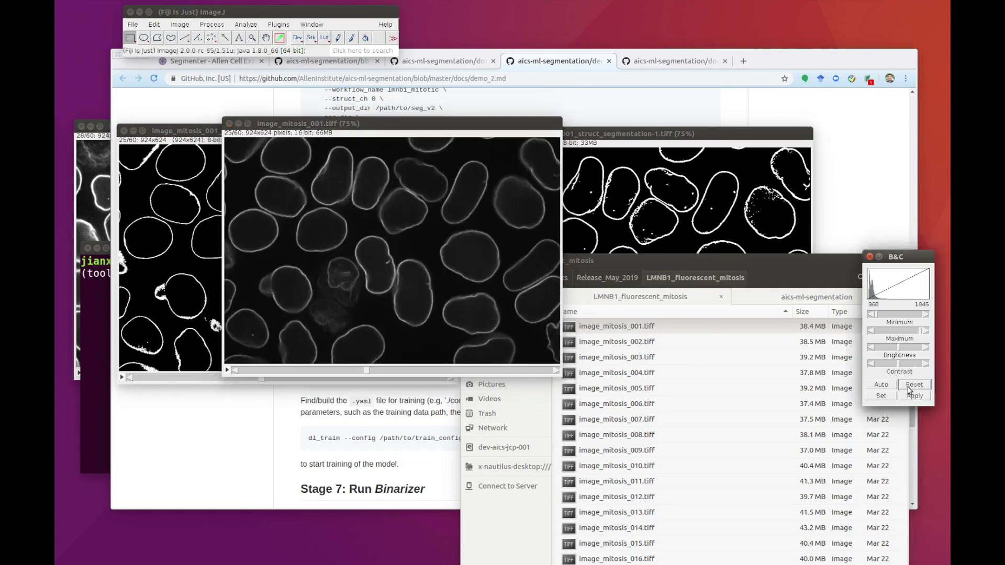
{"action": "left_click", "coordinate": [882, 384]}
{"action": "left_click", "coordinate": [881, 384]}
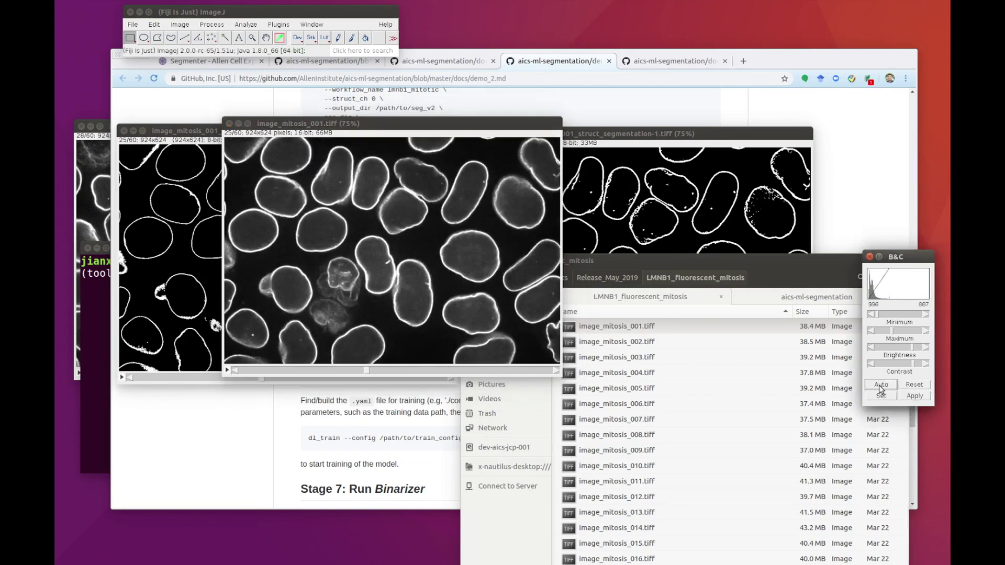
{"action": "left_click_drag", "start_coordinate": [607, 137], "coordinate": [707, 91]}
{"action": "left_click_drag", "start_coordinate": [501, 123], "coordinate": [555, 218]}
{"action": "left_click_drag", "start_coordinate": [433, 131], "coordinate": [438, 52]}
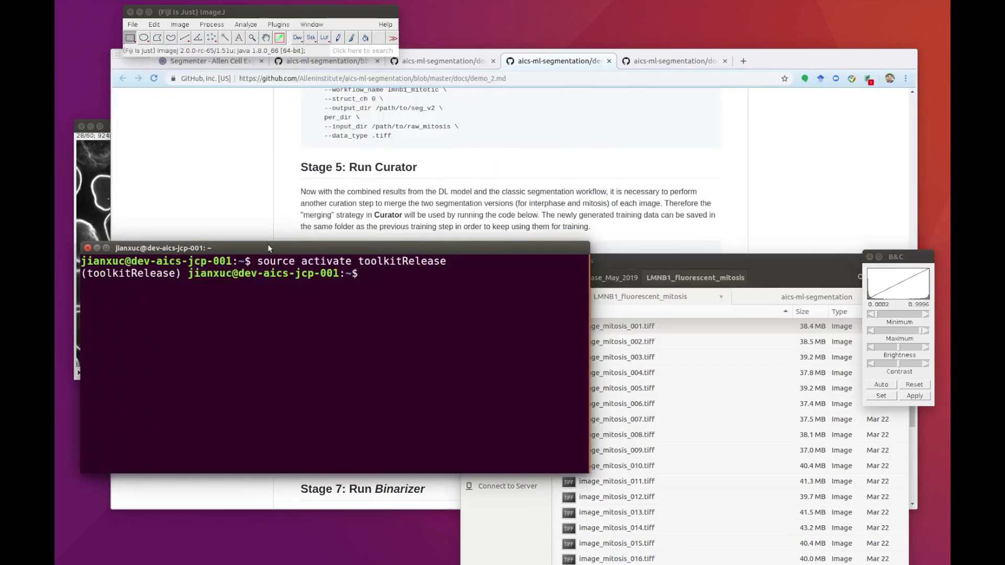
- Start a curator_merging command in the terminal, following the Stage 5 example, with --raw_path set to the LMNB1_fluorescent_mitosis folder
{"action": "left_click_drag", "start_coordinate": [437, 287], "coordinate": [502, 353]}
{"action": "scroll", "coordinate": [349, 247], "scroll_direction": "down", "scroll_amount": 1}
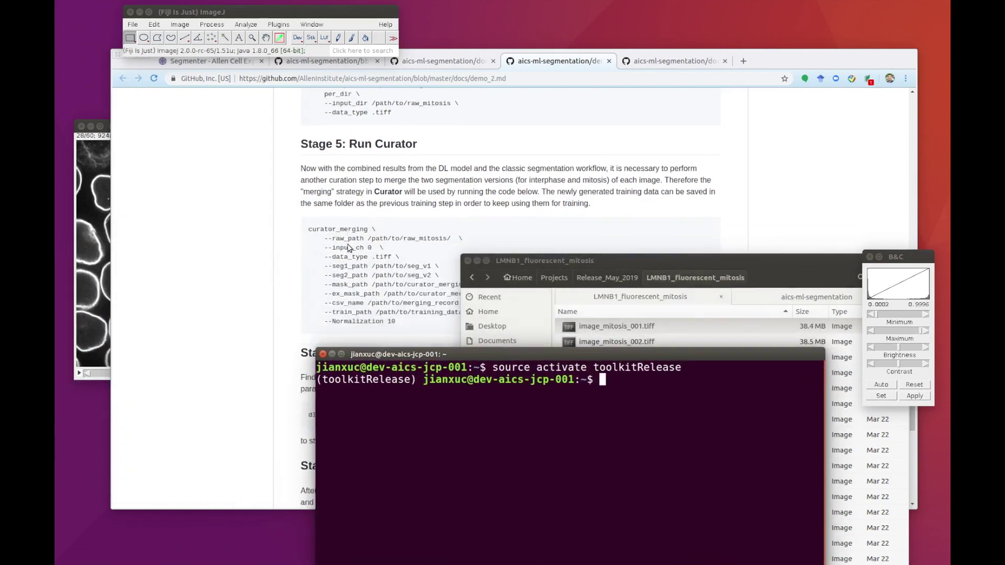
{"action": "scroll", "coordinate": [348, 247], "scroll_direction": "down", "scroll_amount": 4}
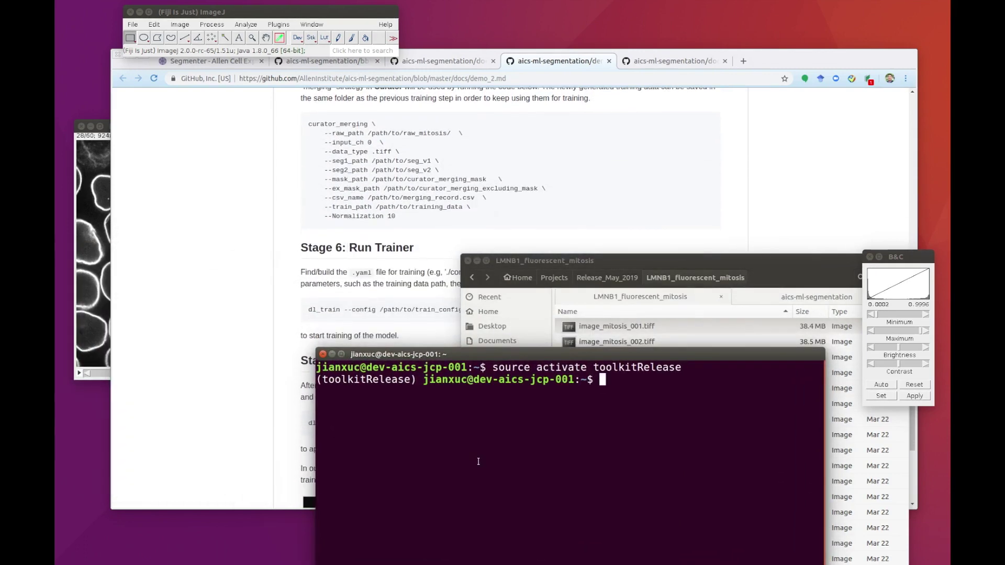
{"action": "type", "text": "curator_mergi"}
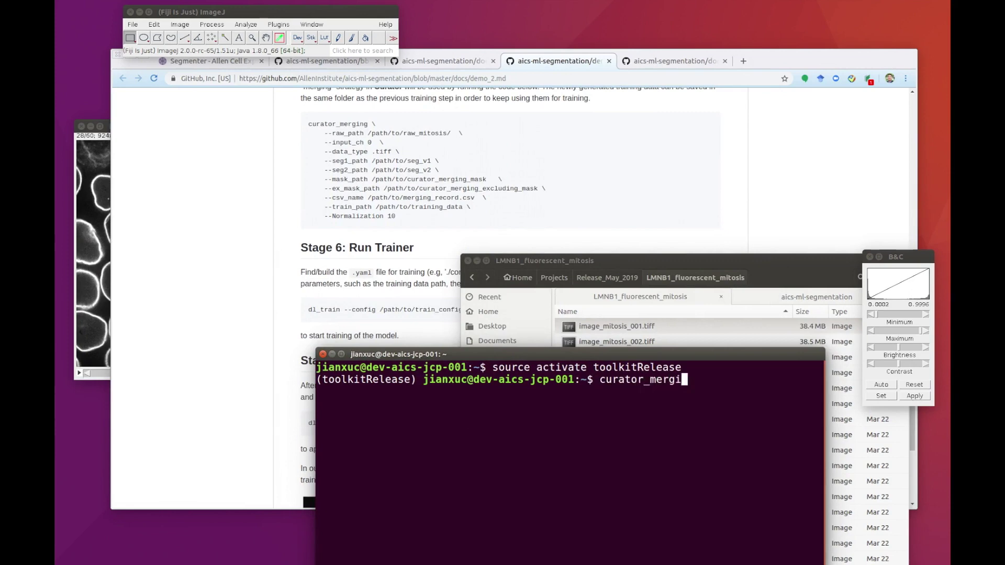
{"action": "type", "text": "ng --"}
{"action": "key", "text": "BackSpace"}
{"action": "type", "text": "-raw_path"}
{"action": "left_click_drag", "start_coordinate": [695, 278], "coordinate": [743, 466]}
- Add --input_ch 0, --data_type .tiff and the --seg1_path option to the curator_merging command
{"action": "type", "text": "--input"}
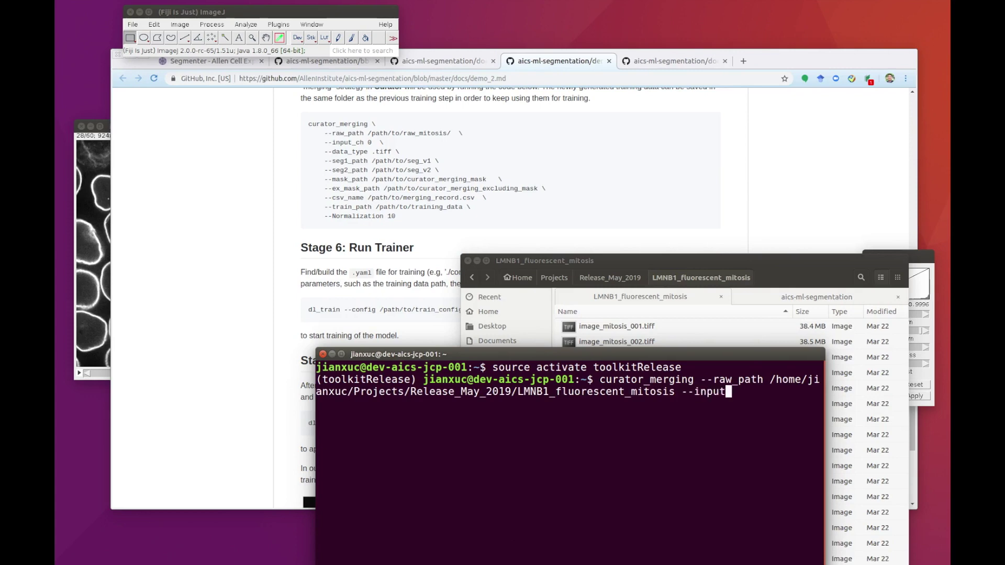
{"action": "type", "text": "_ch 0 --data_typ"}
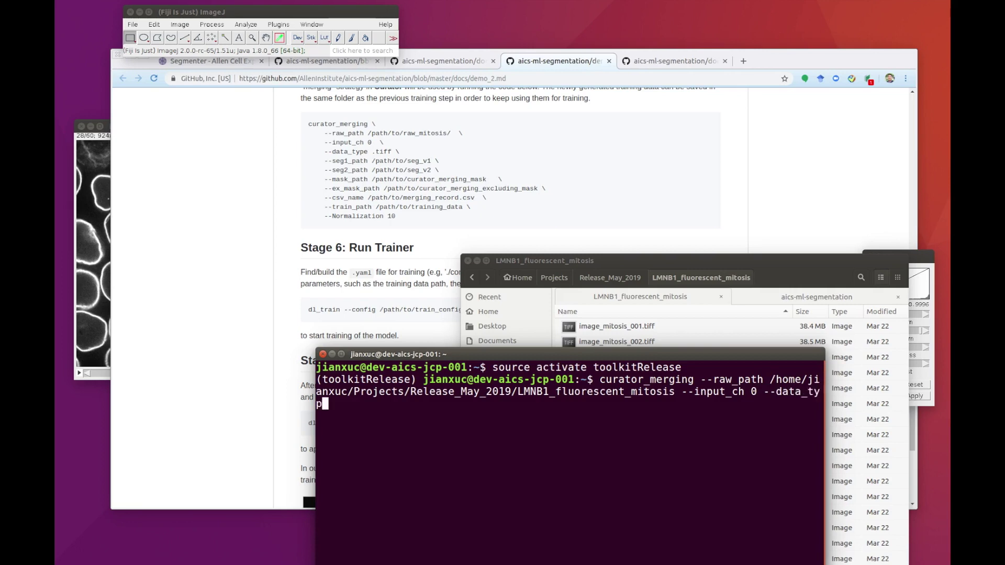
{"action": "type", "text": "e .tiff --seg1_path"}
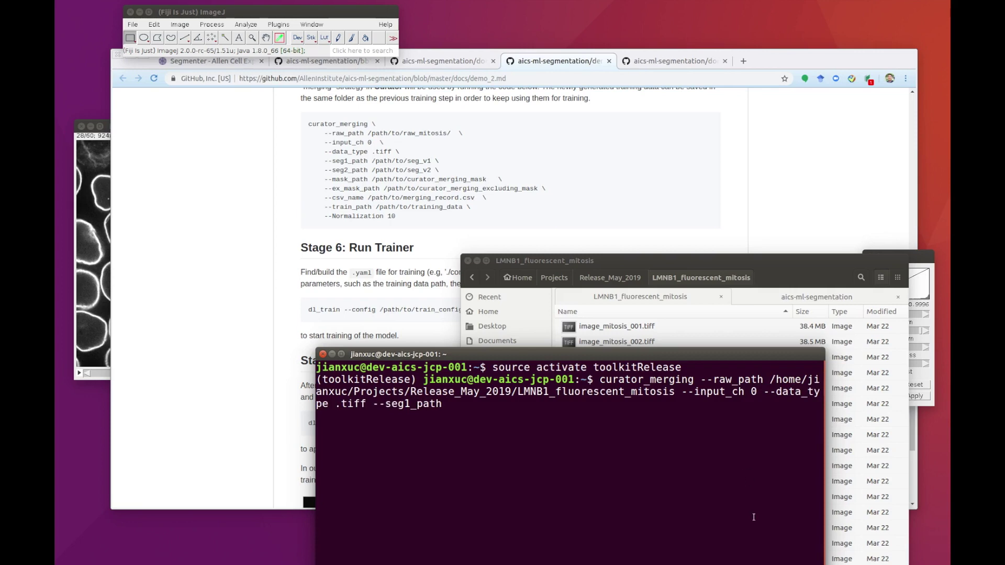
- Give the LMNB1_fluorescent_mitosis_DL_seg folder as the first segmentation path and add --seg2_path with the LMNB1_fluorescent_mitosis_classic_seg folder
{"action": "right_click", "coordinate": [670, 503]}
{"action": "left_click", "coordinate": [696, 442]}
{"action": "type", "text": "--seg2"}
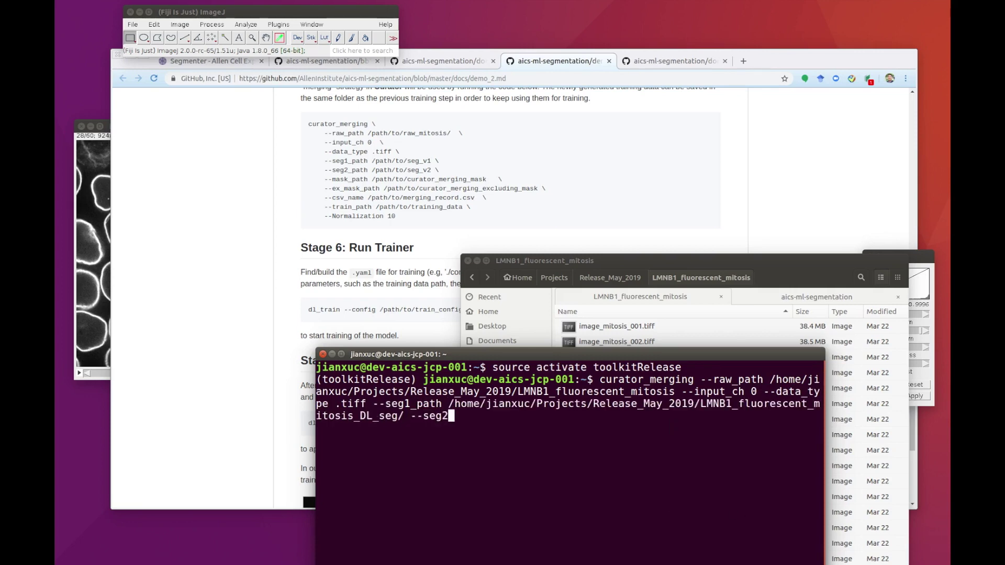
{"action": "type", "text": "_path"}
{"action": "key", "text": "ctrl+shift+v"}
- Add --mask_path with the curator_merging_mask folder and --ex_mask_path with the curator_merging_excluding_mask folder
{"action": "type", "text": "--mask_path"}
{"action": "key", "text": "ctrl+shift+v"}
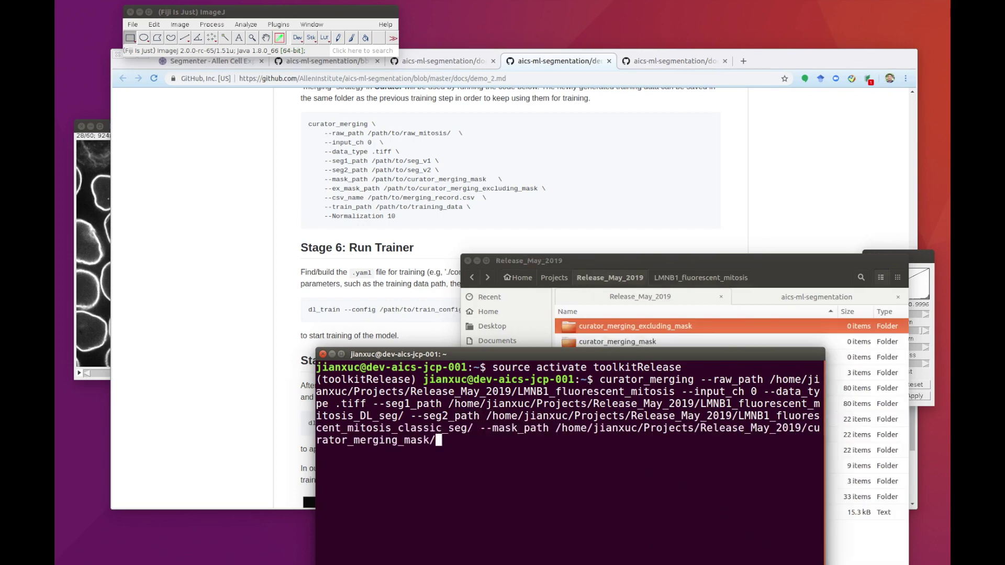
{"action": "type", "text": "--ex_mask_path"}
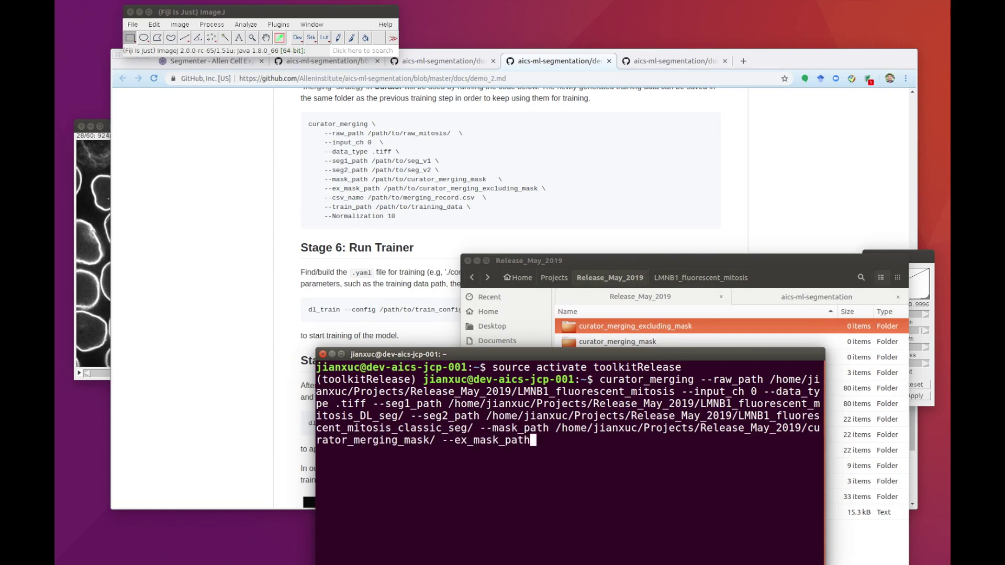
{"action": "key", "text": "ctrl+shift+v"}
{"action": "type", "text": "-"}
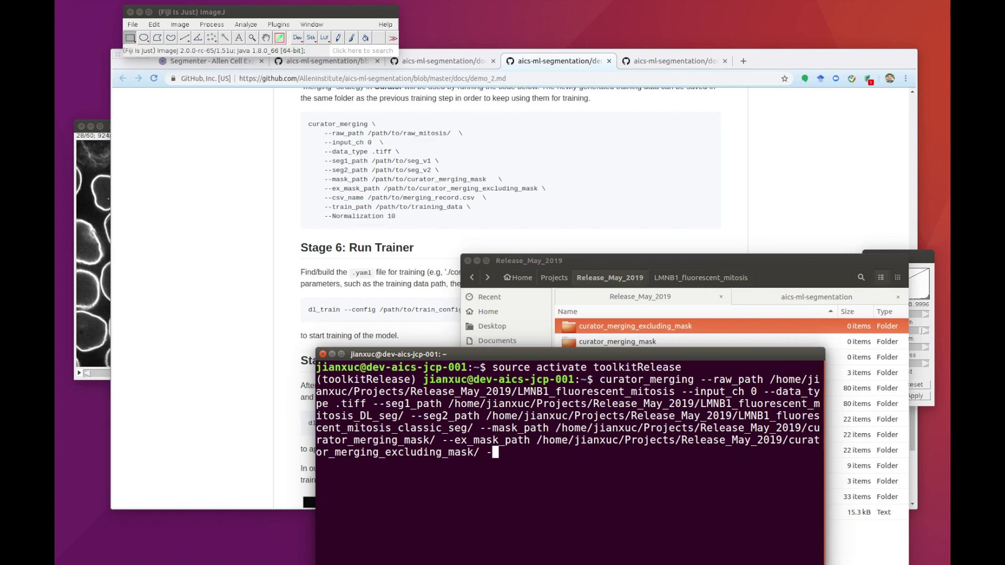
- Add --csv_name with the file curator_merging_record.csv in the Release_May_2019 folder
{"action": "type", "text": "-csv_name"}
{"action": "right_click", "coordinate": [471, 406]}
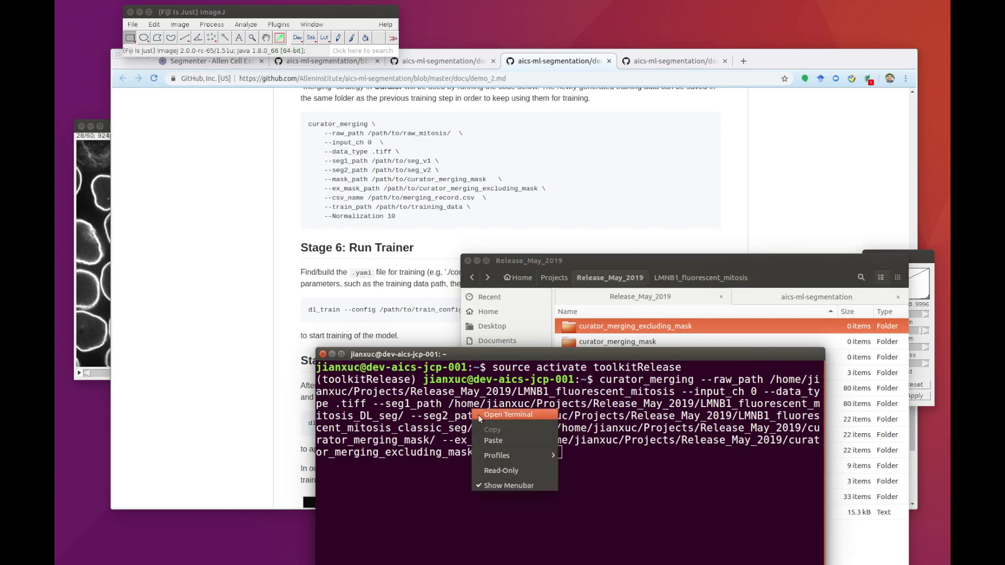
{"action": "left_click", "coordinate": [498, 442]}
{"action": "type", "text": "curator_merging_record.csv "}
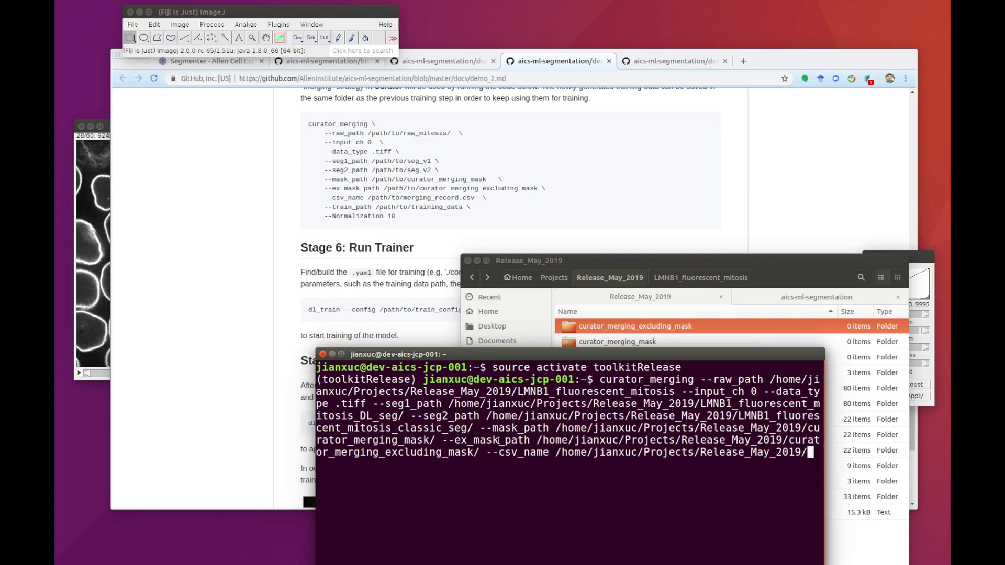
- Complete the curator_merging command with --train_path set to the LMNB1_training_data folder and --Normalization 10, and run it
{"action": "type", "text": "--"}
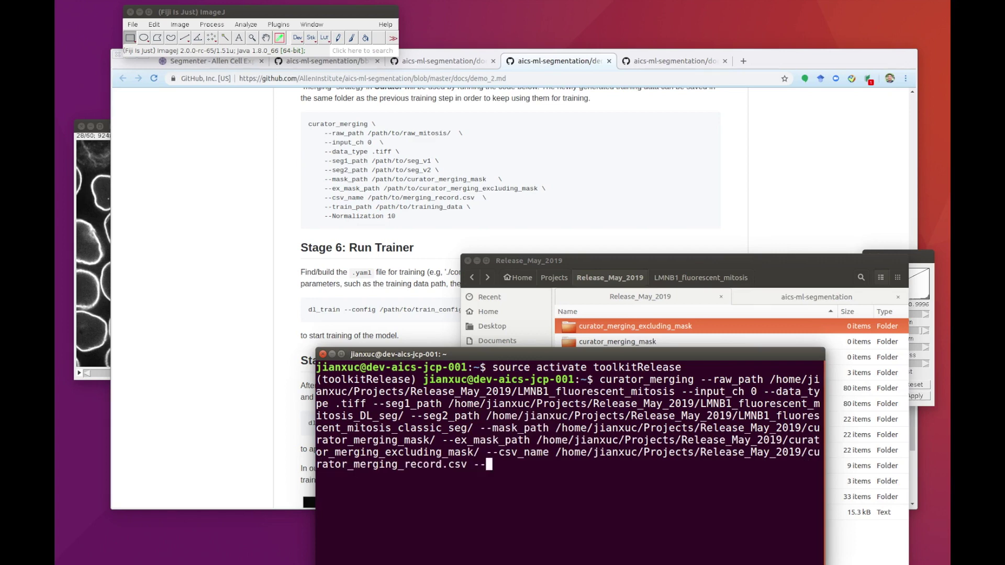
{"action": "type", "text": "train_path"}
{"action": "right_click", "coordinate": [455, 490]}
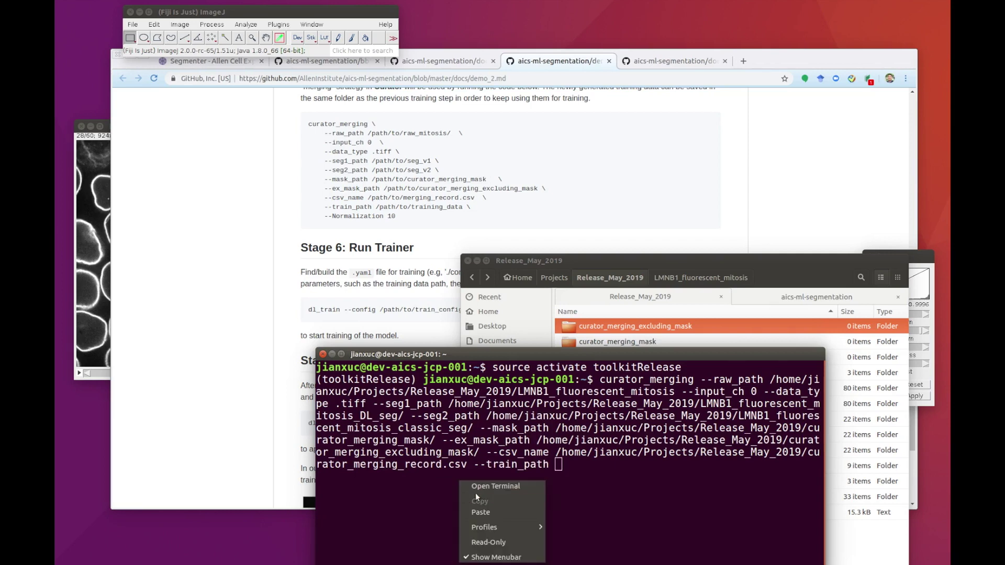
{"action": "left_click", "coordinate": [485, 510]}
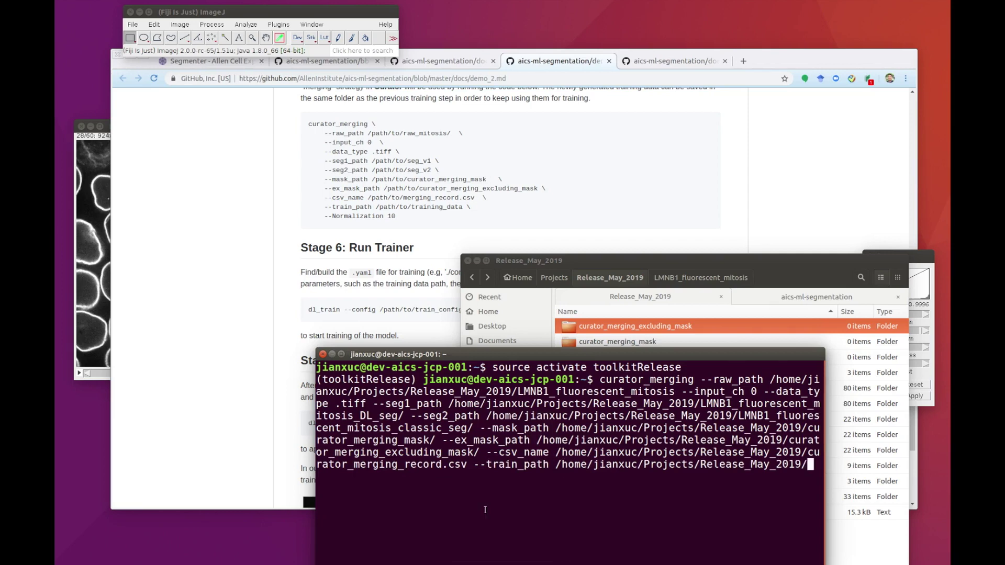
{"action": "type", "text": "LMNB1_training_data/ --Nor"}
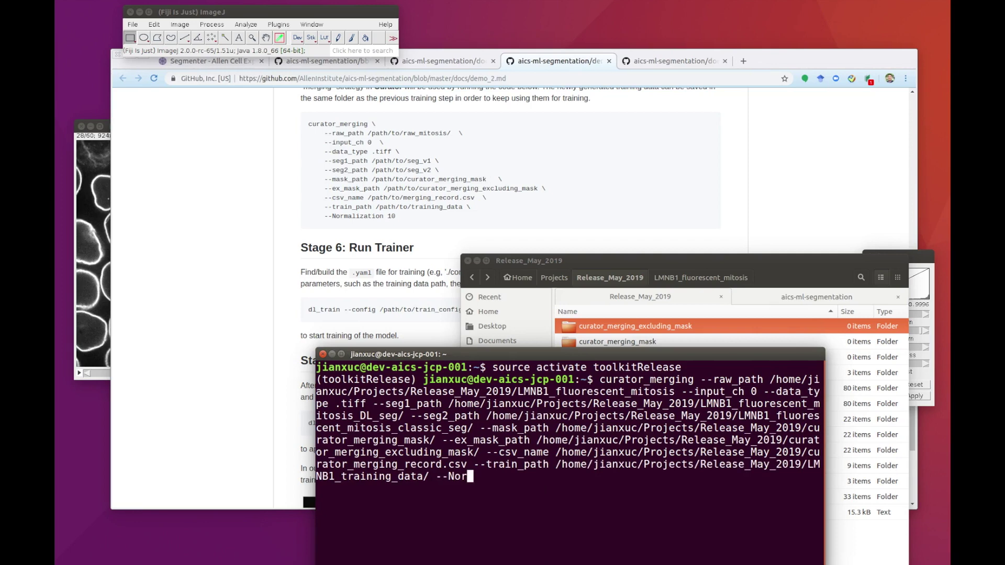
{"action": "type", "text": "malization 1"}
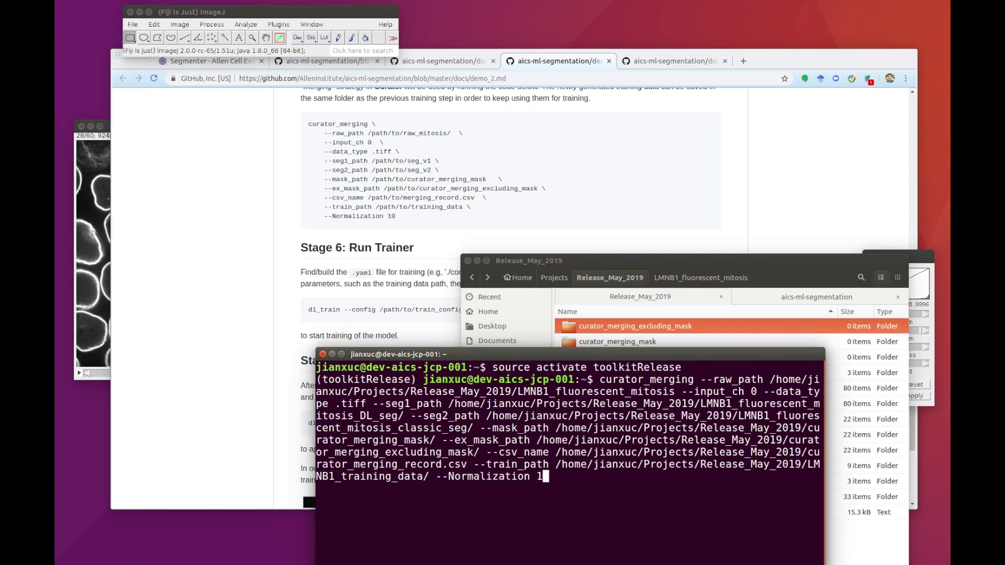
{"action": "type", "text": "0"}
{"action": "key", "text": "Return"}
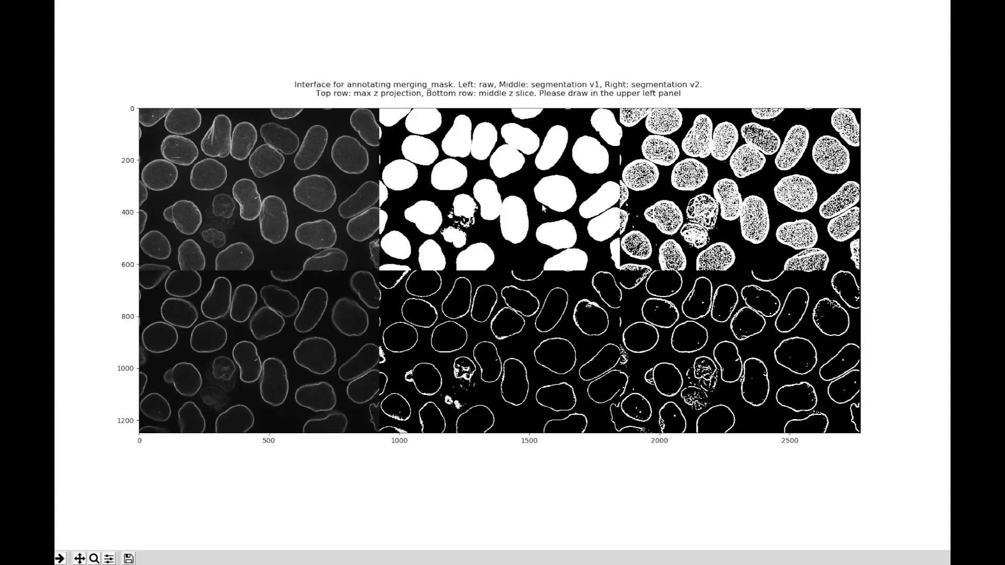